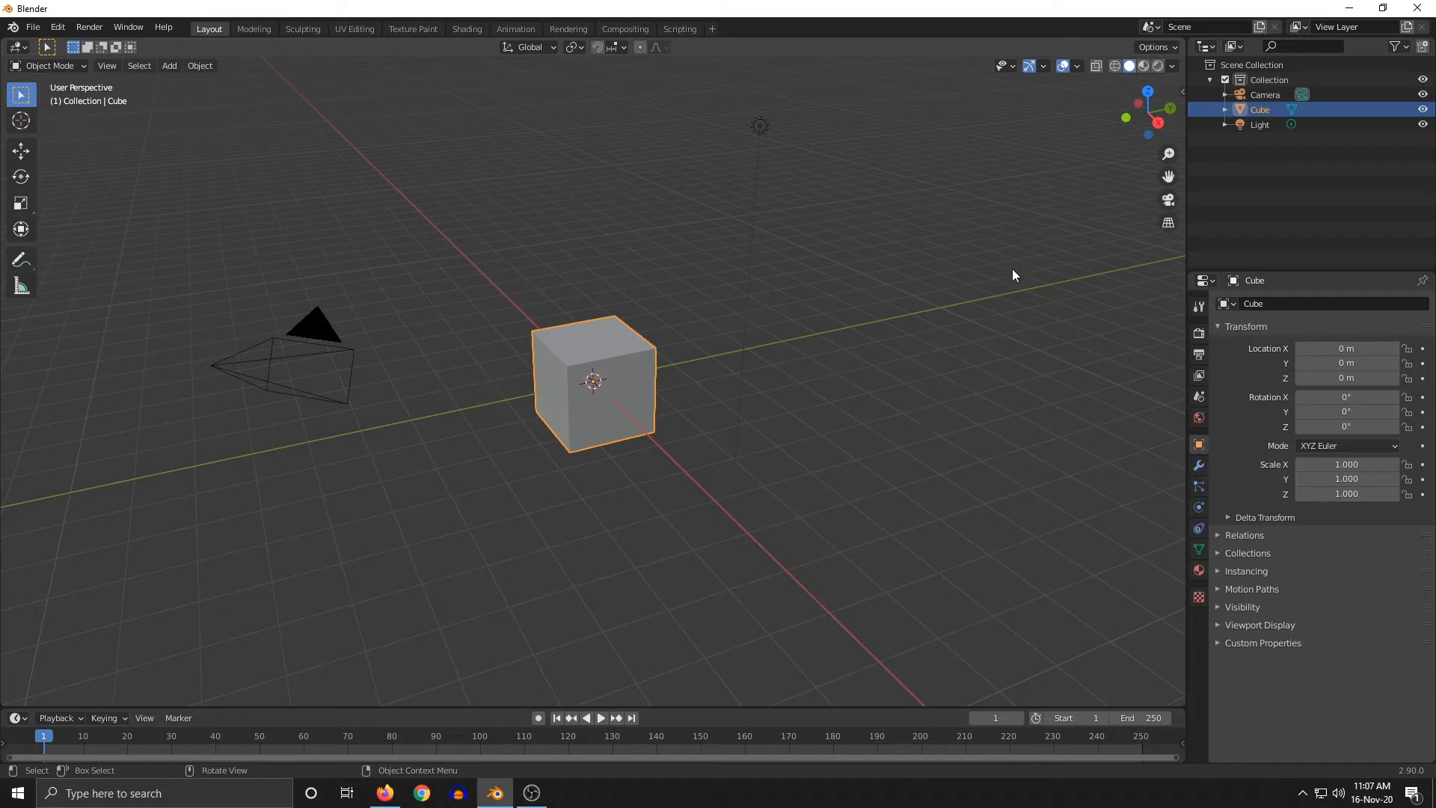
Add a cylinder mesh at the world origin
key("shift+a")
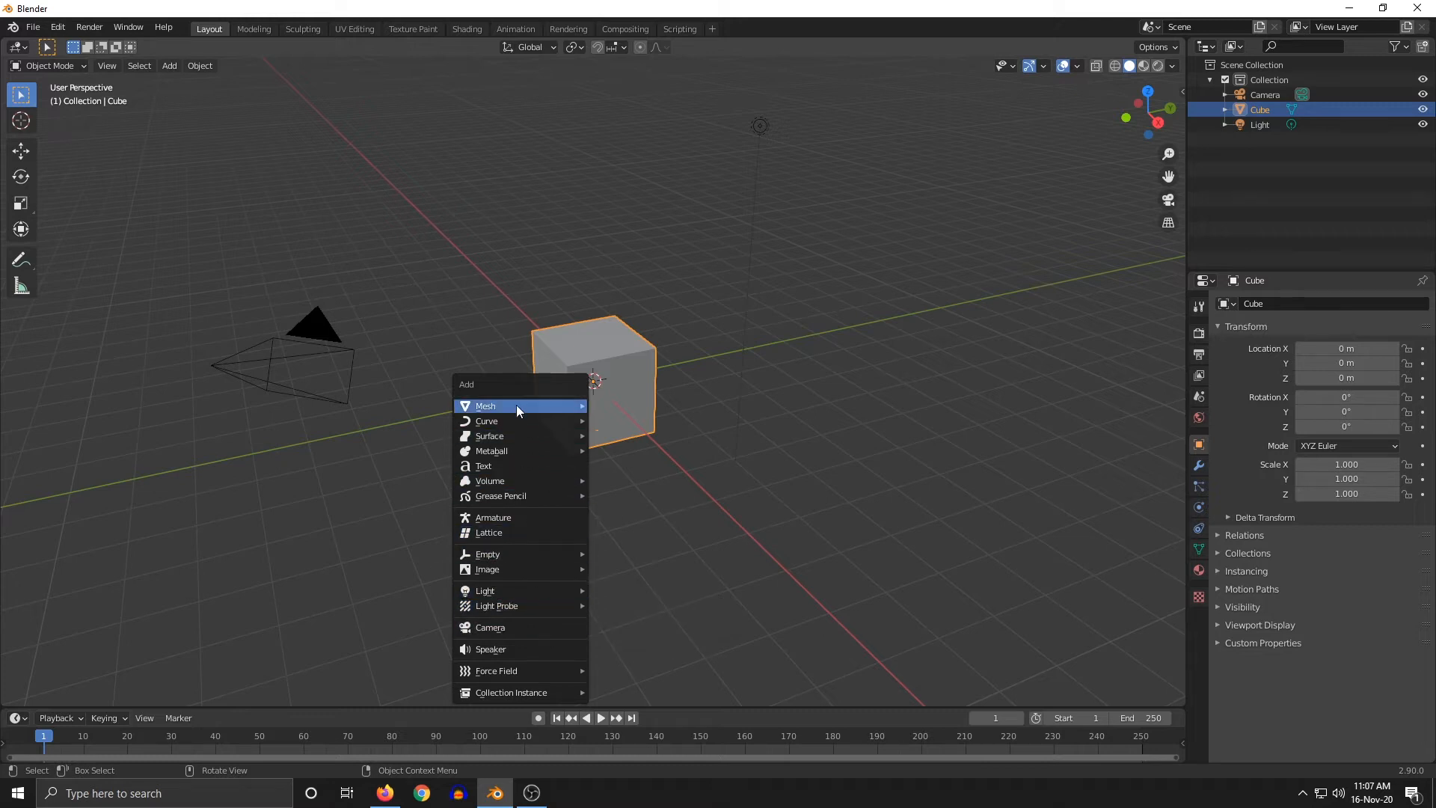
mouse_move(528, 408)
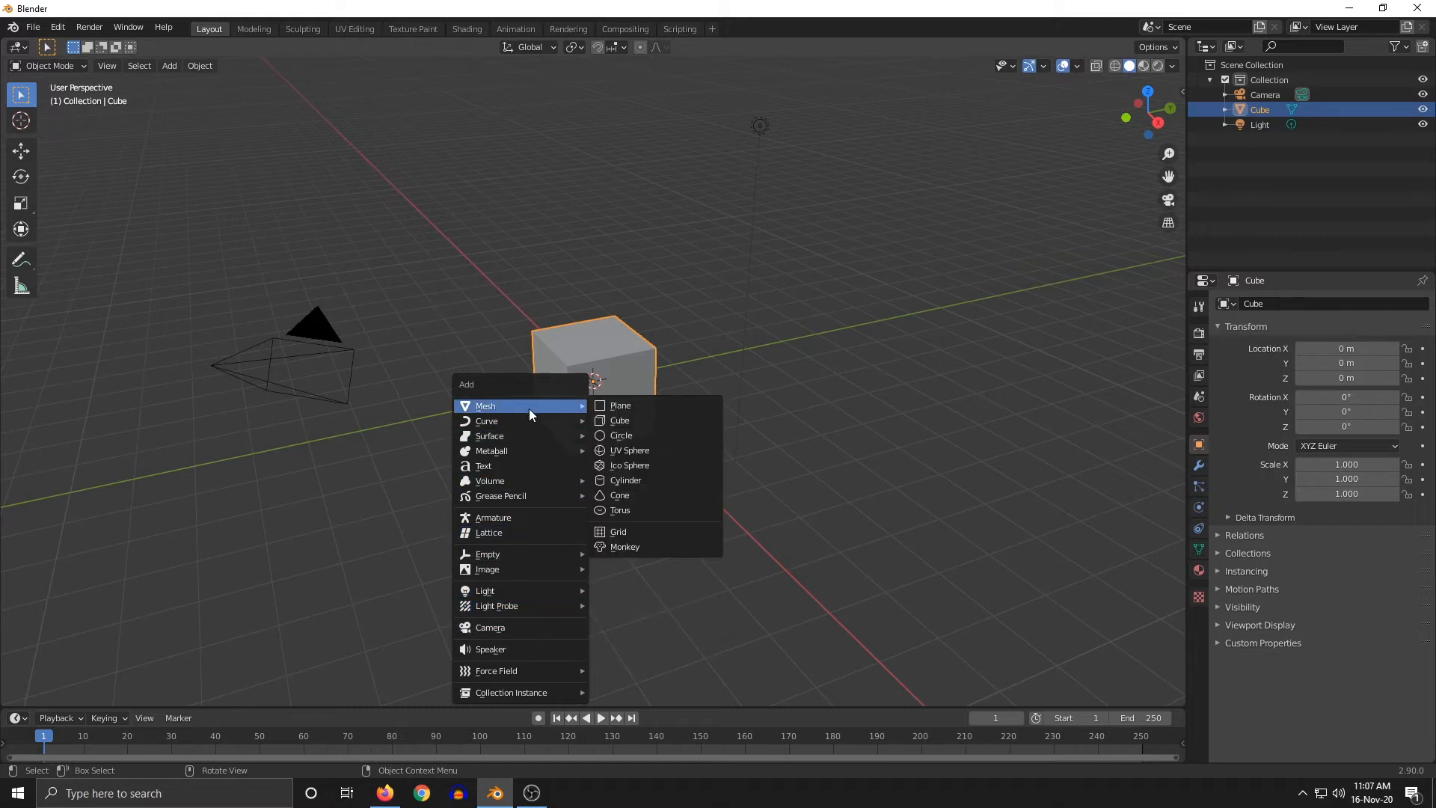
left_click(662, 481)
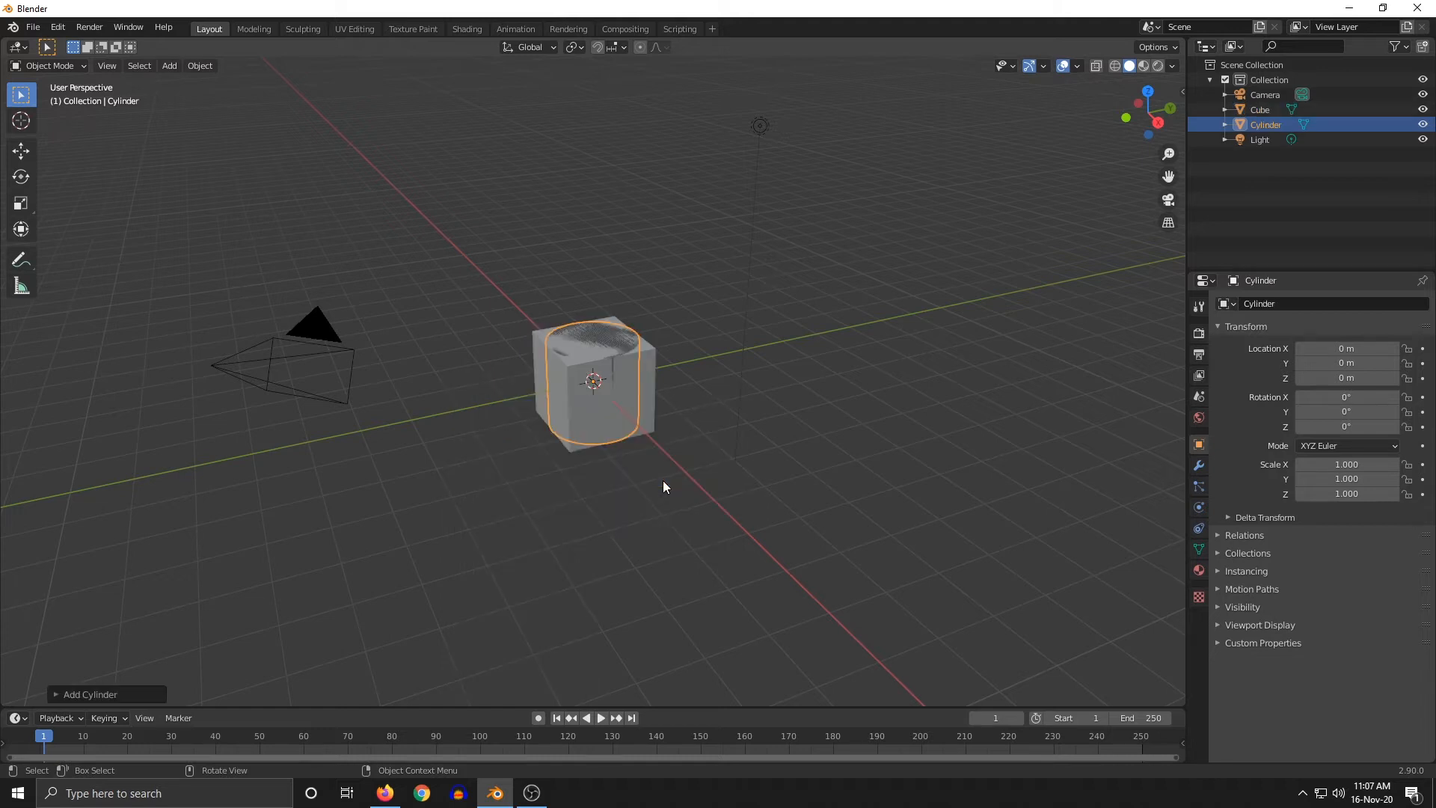
Move the cylinder along the X axis away from the cube, to about X -10.5 m
mouse_move(662, 480)
middle_mouse_down()
mouse_move(676, 480)
mouse_move(635, 474)
middle_mouse_up()
key("g")
key("x")
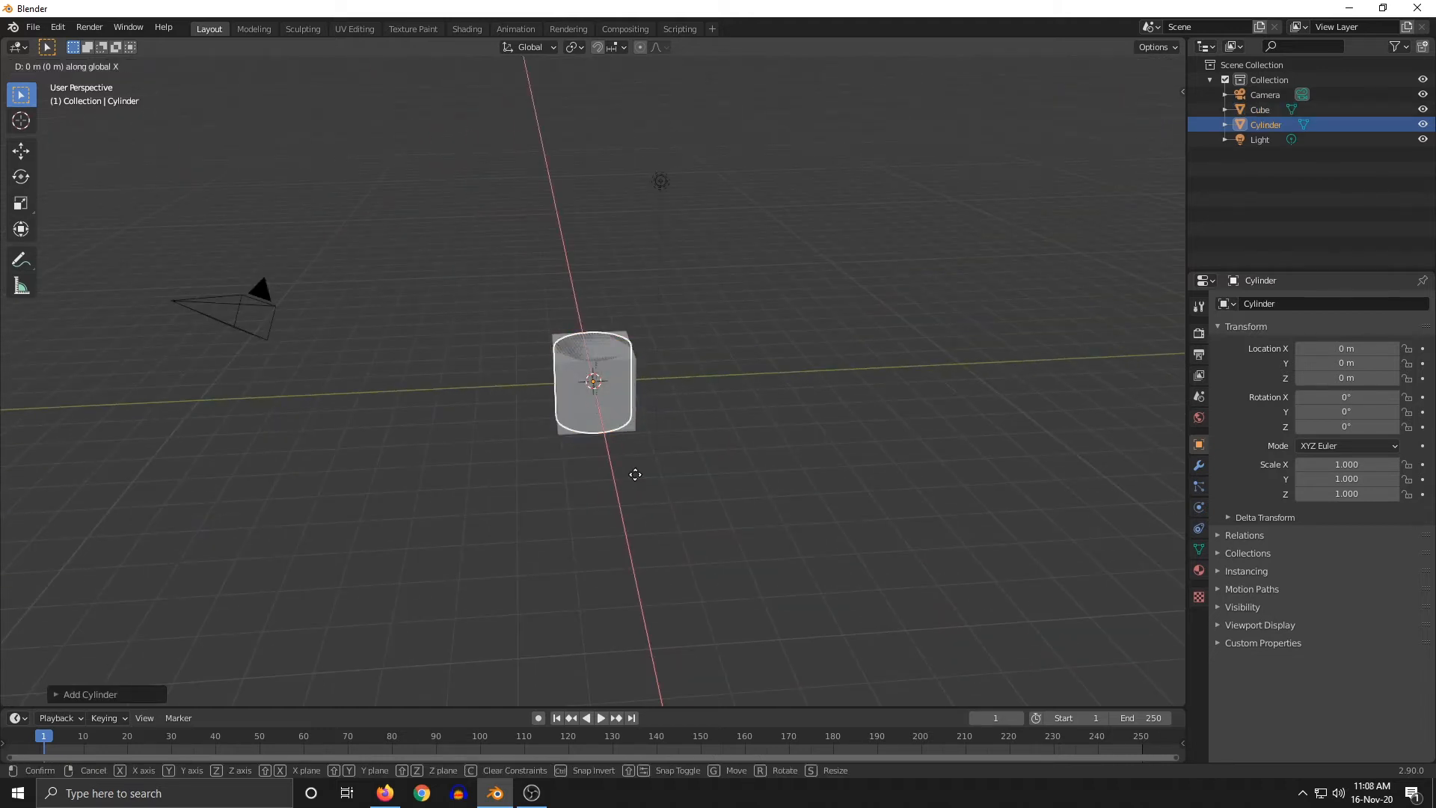
left_click(626, 362)
middle_click_drag(626, 362, 773, 385)
middle_click_drag(359, 426, 741, 459, "shift")
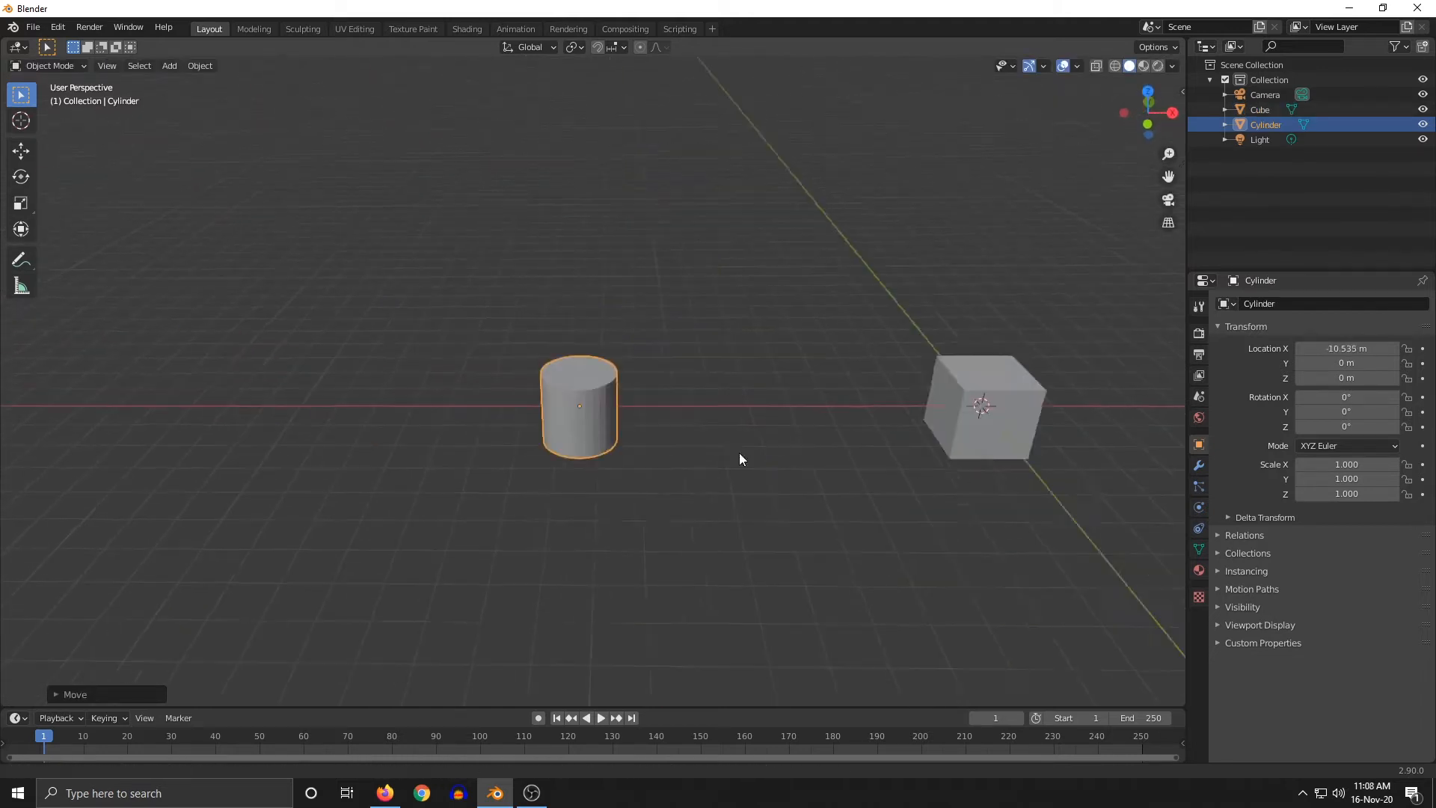
scroll(741, 459, "up", 4)
middle_click_drag(538, 442, 770, 472, "shift")
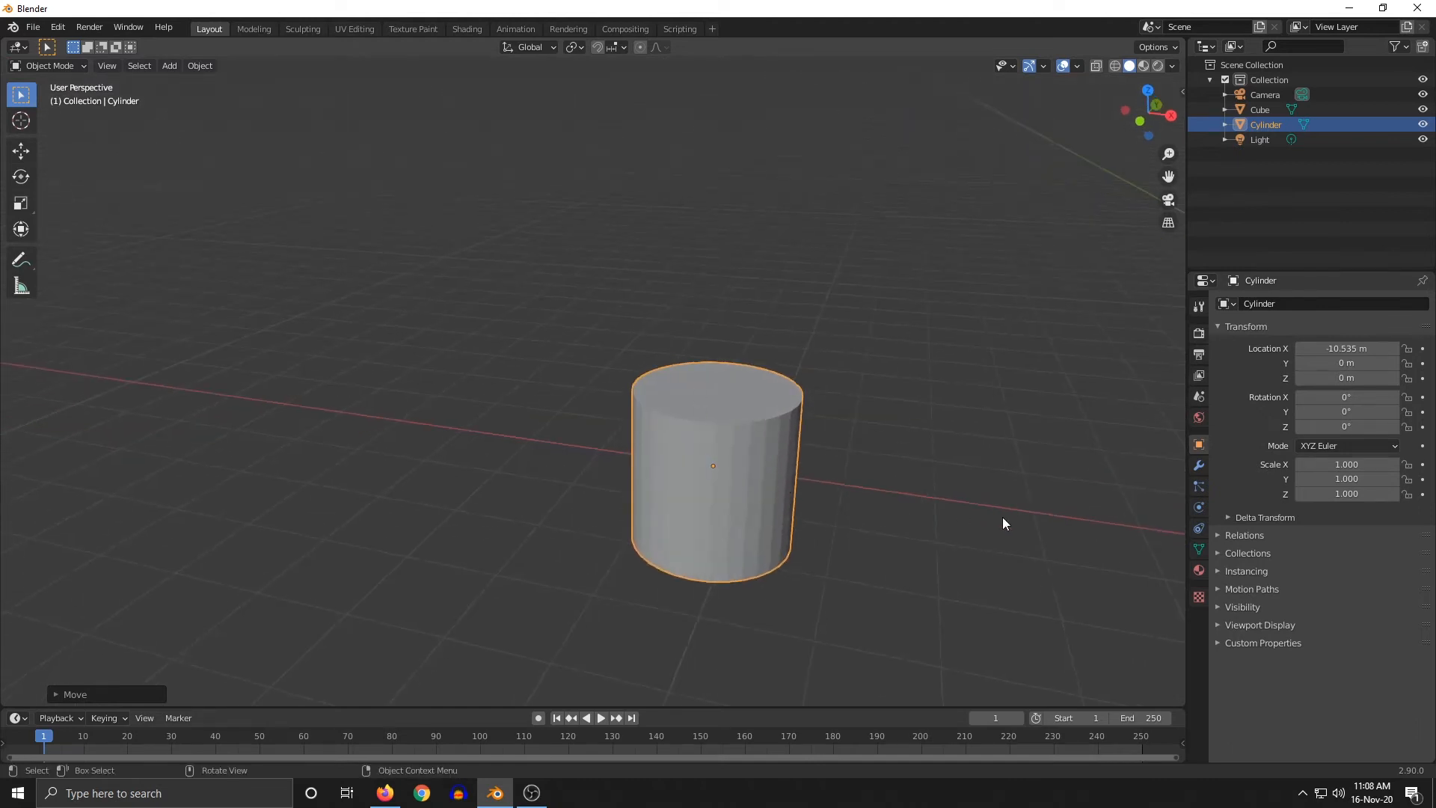
middle_click_drag(1019, 519, 767, 420, "shift")
scroll(686, 391, "down", 6)
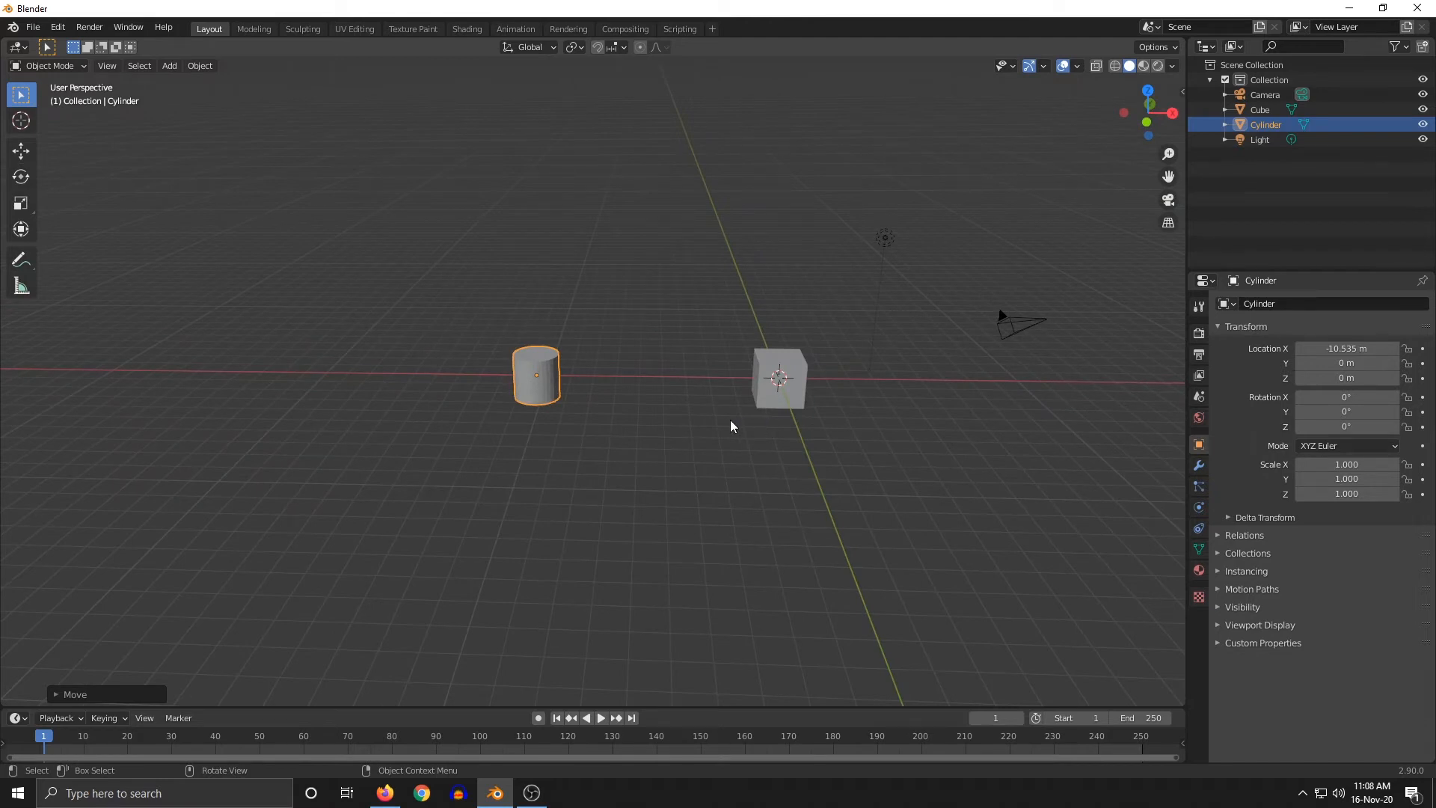
Add a second cube mesh at the 3D cursor on the world origin
scroll(730, 421, "up", 3)
key("shift+a")
mouse_move(729, 417)
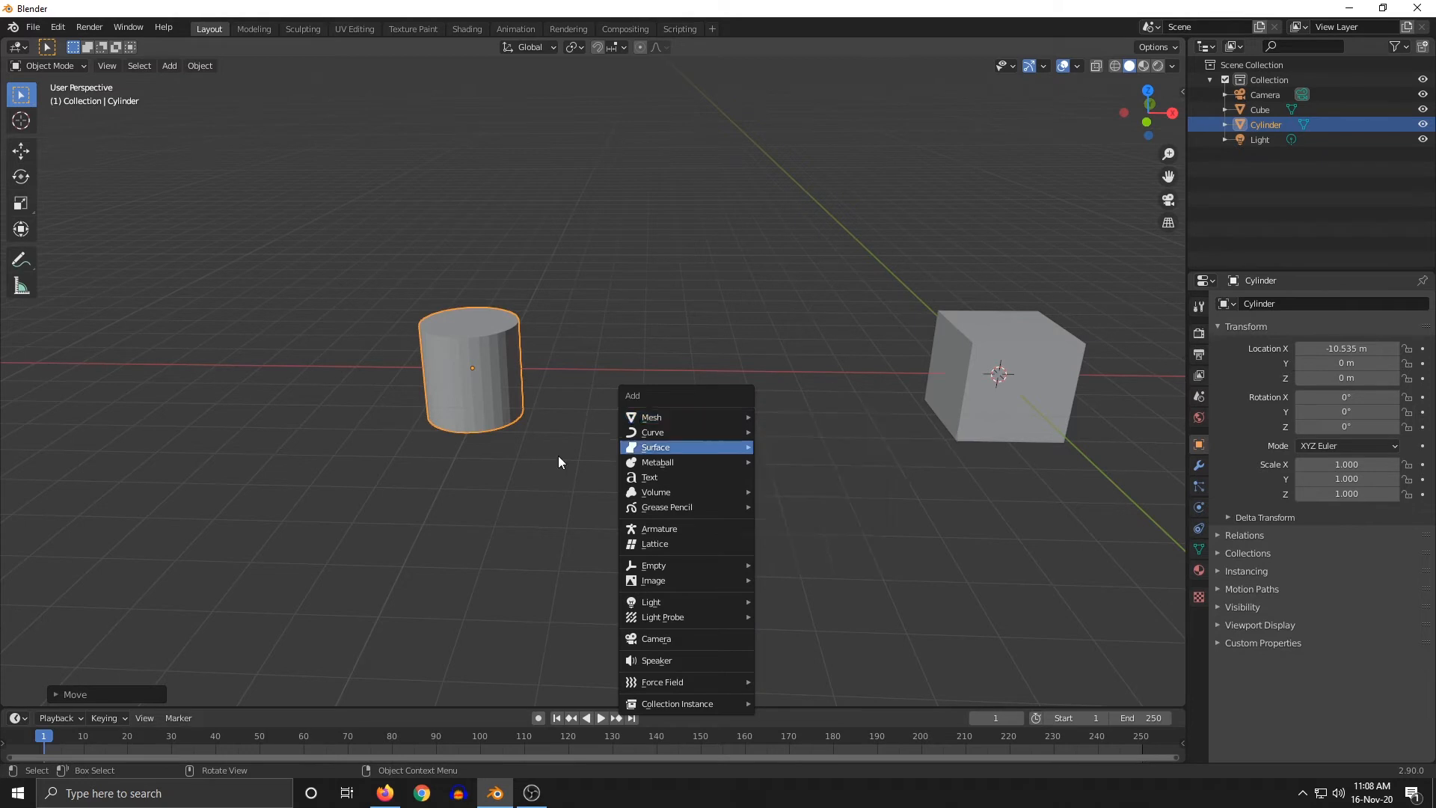
key("shift+a")
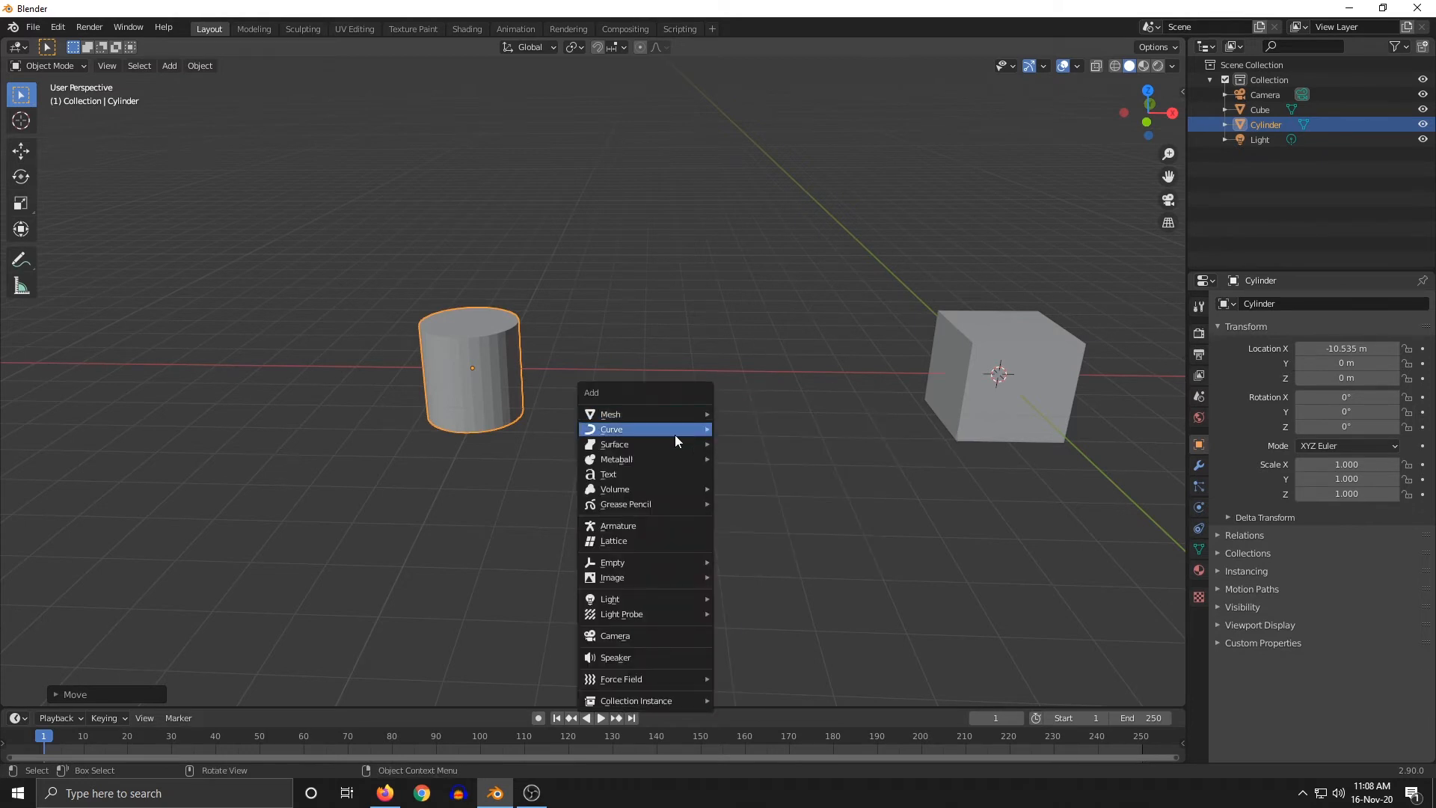
mouse_move(664, 416)
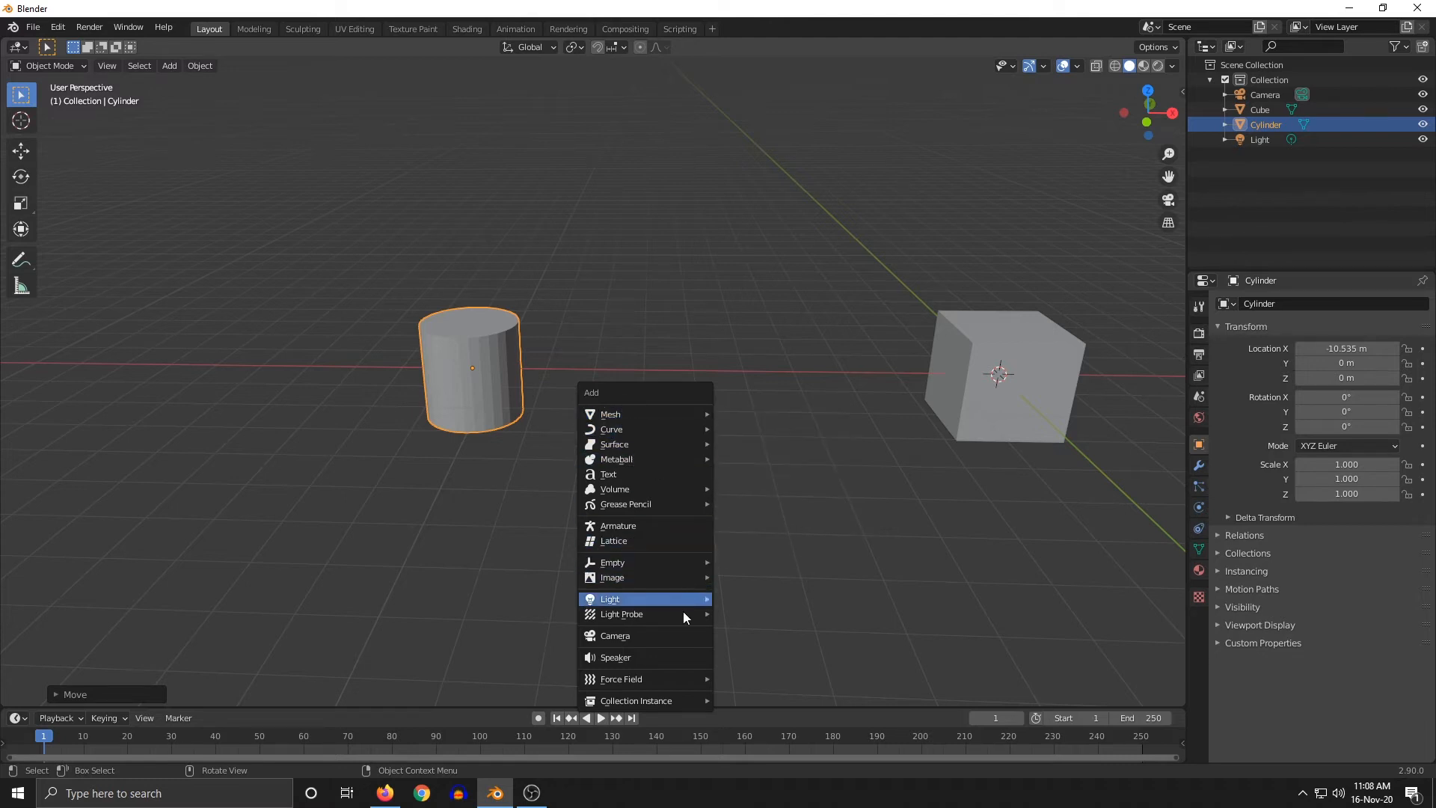
left_click(745, 429)
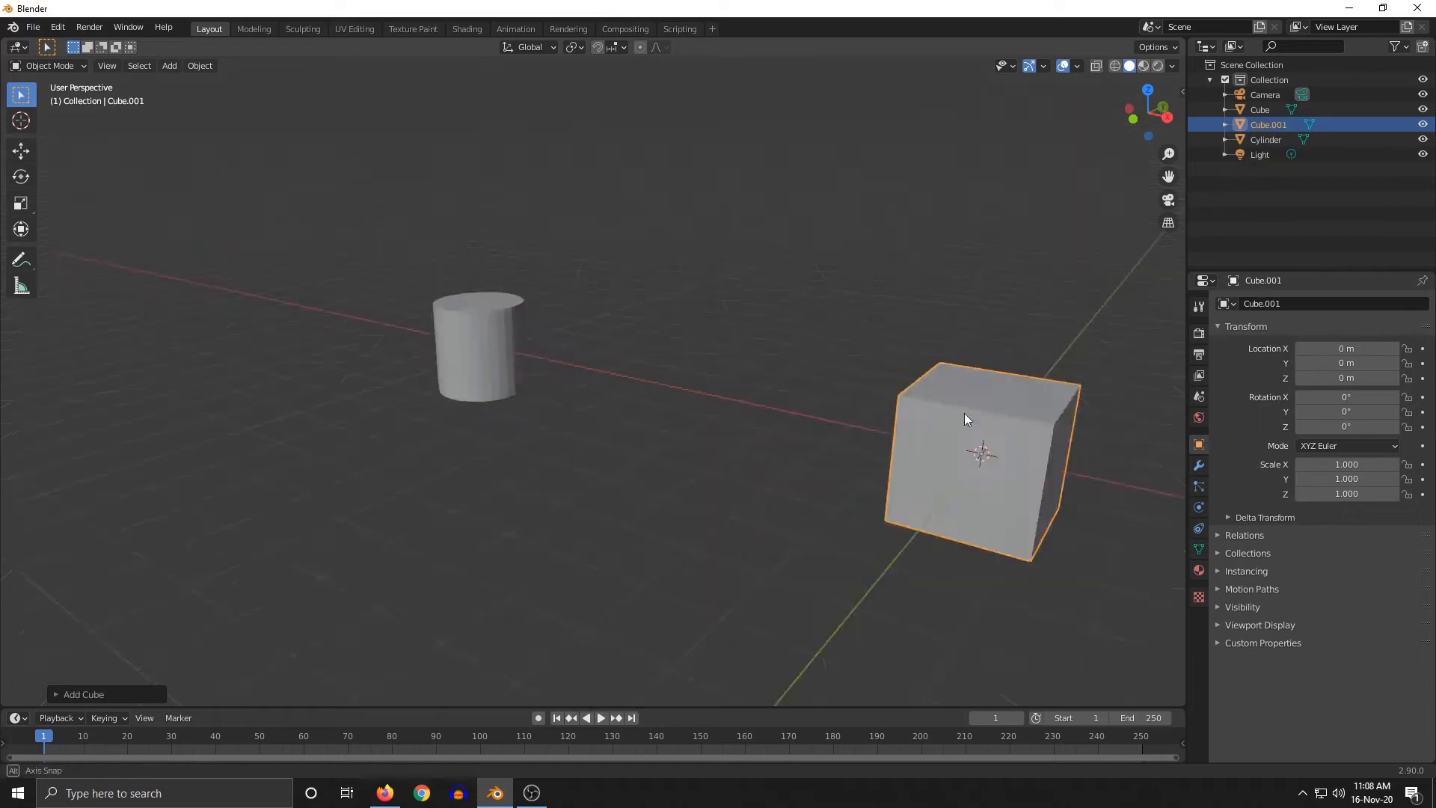
middle_click_drag(964, 413, 793, 416)
scroll(942, 415, "down", 3)
scroll(1047, 429, "up", 3)
scroll(1056, 430, "down", 2)
scroll(823, 430, "up", 4)
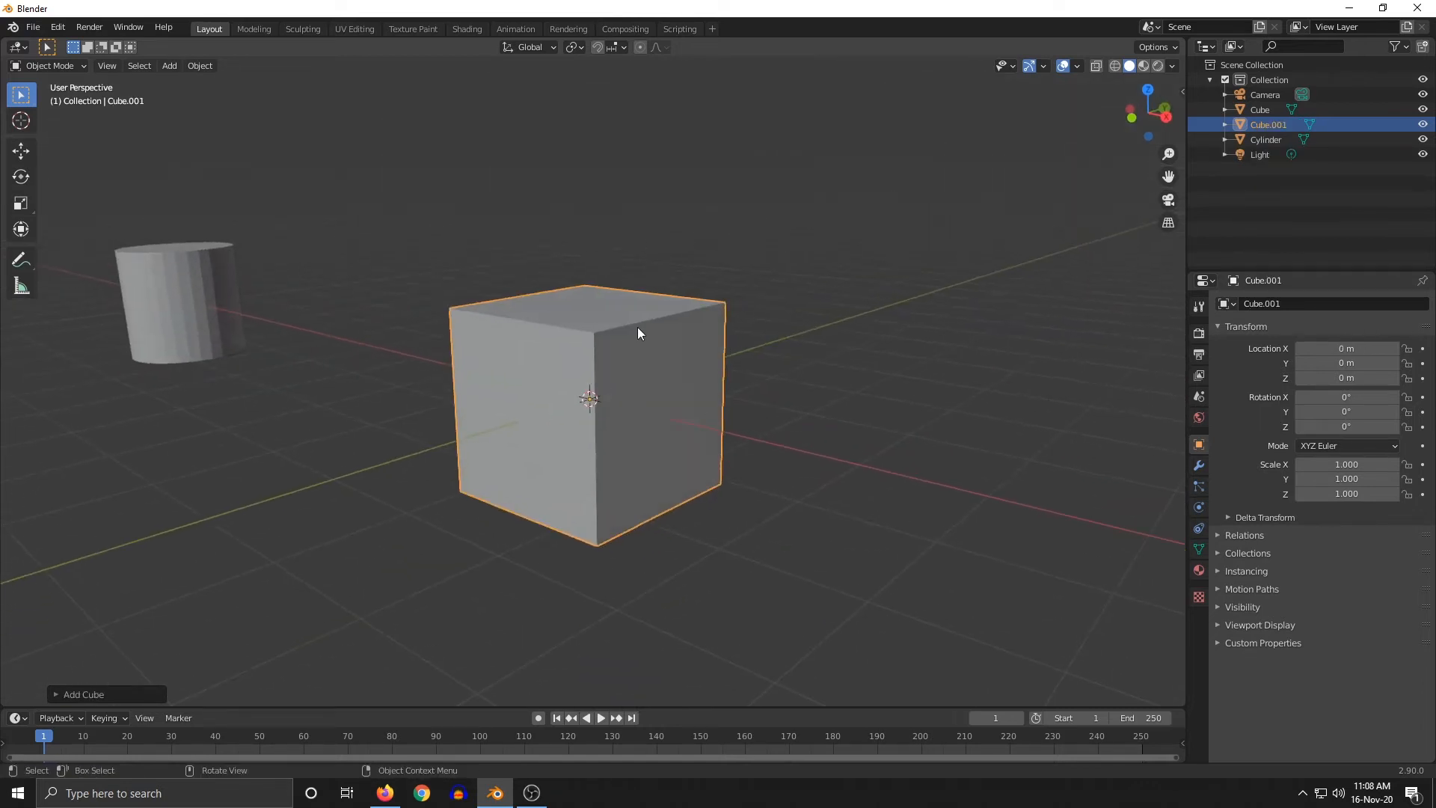
key("g")
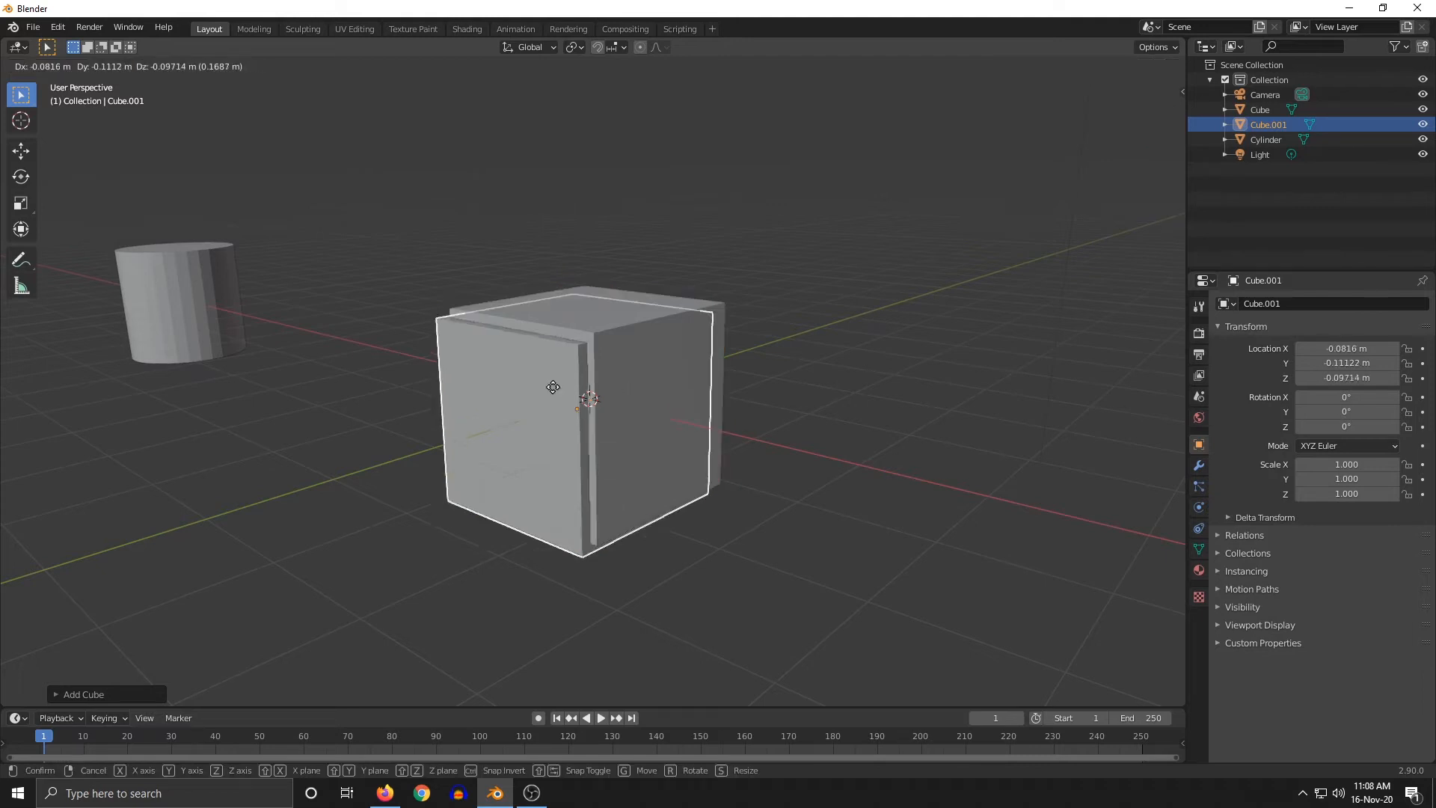
key("Escape")
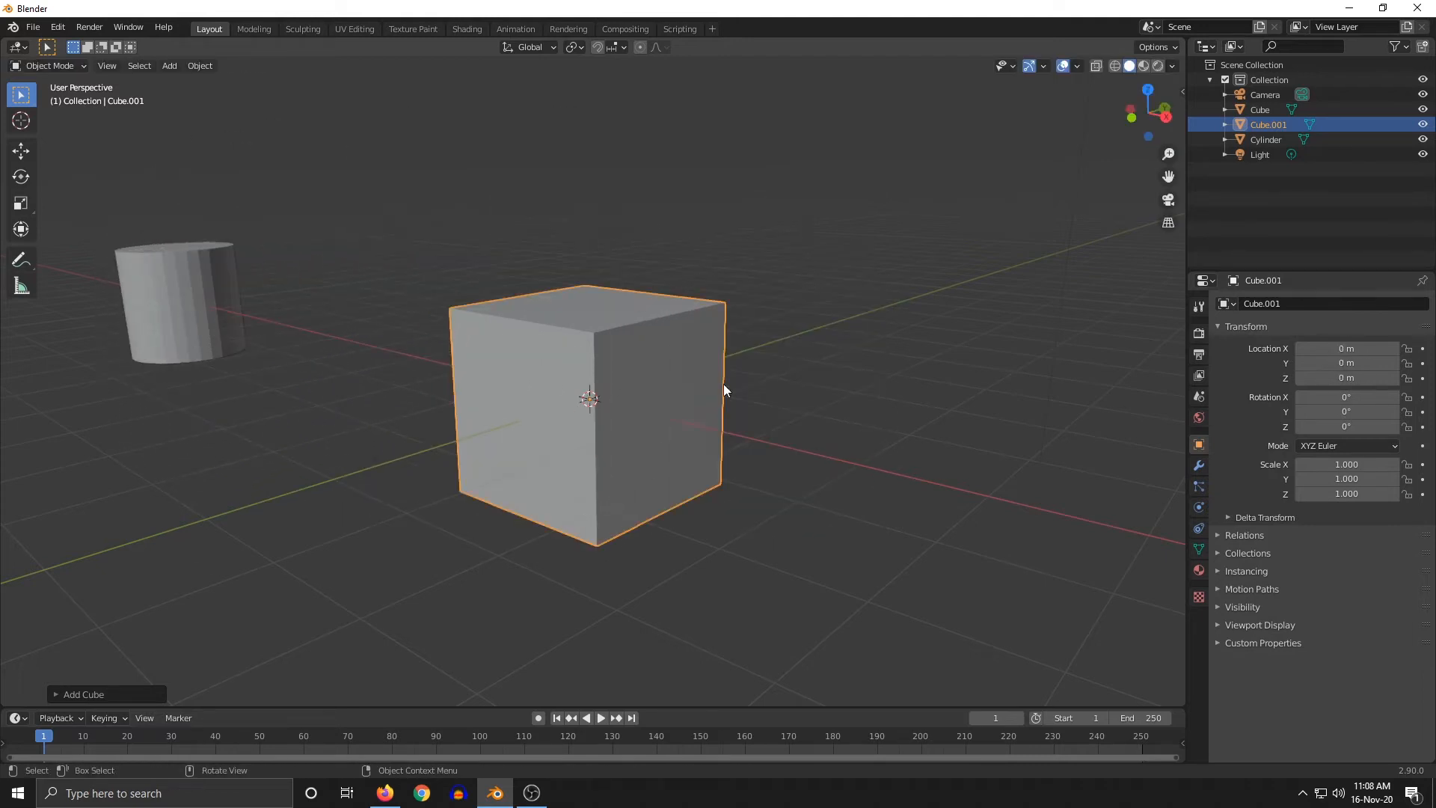
key("g")
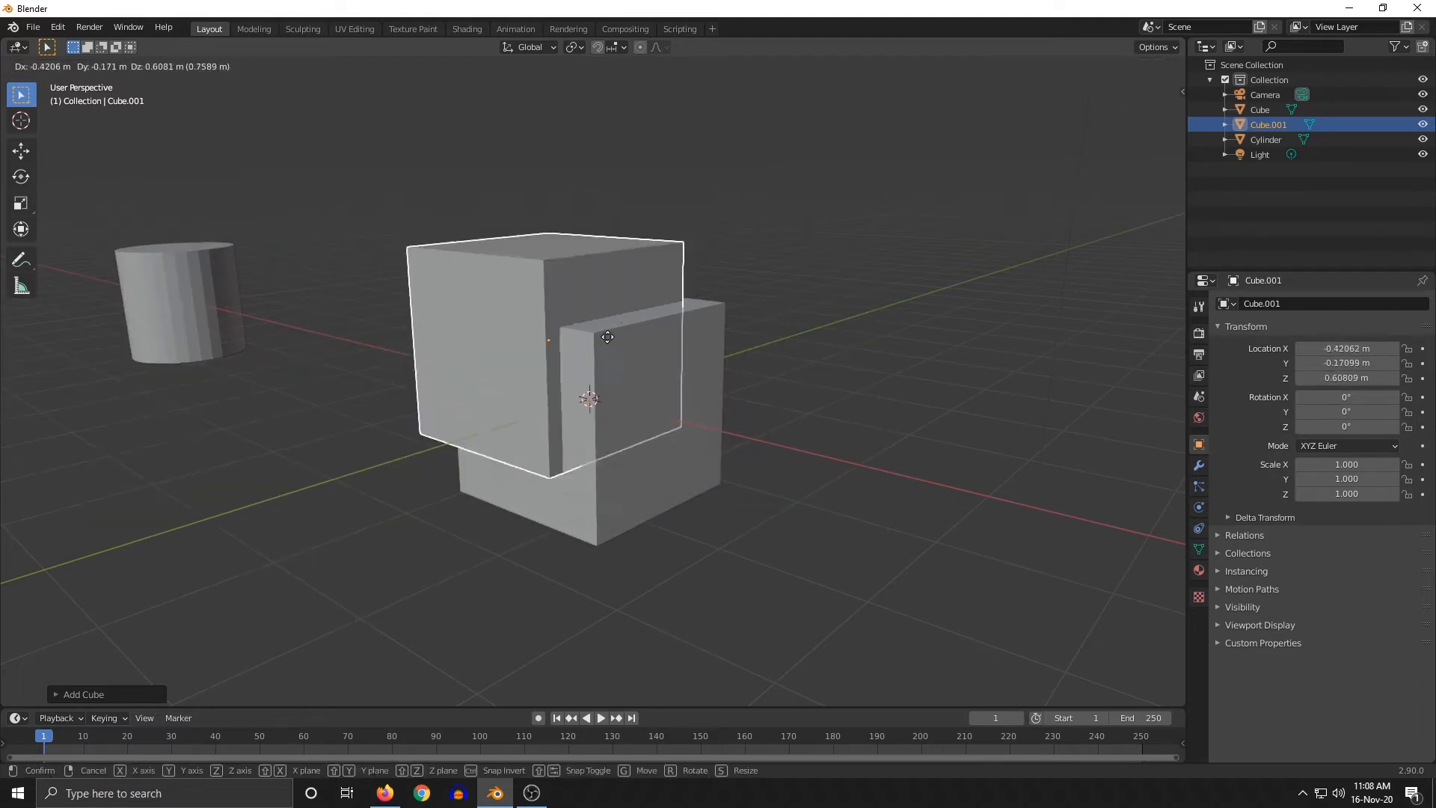
right_click(450, 270)
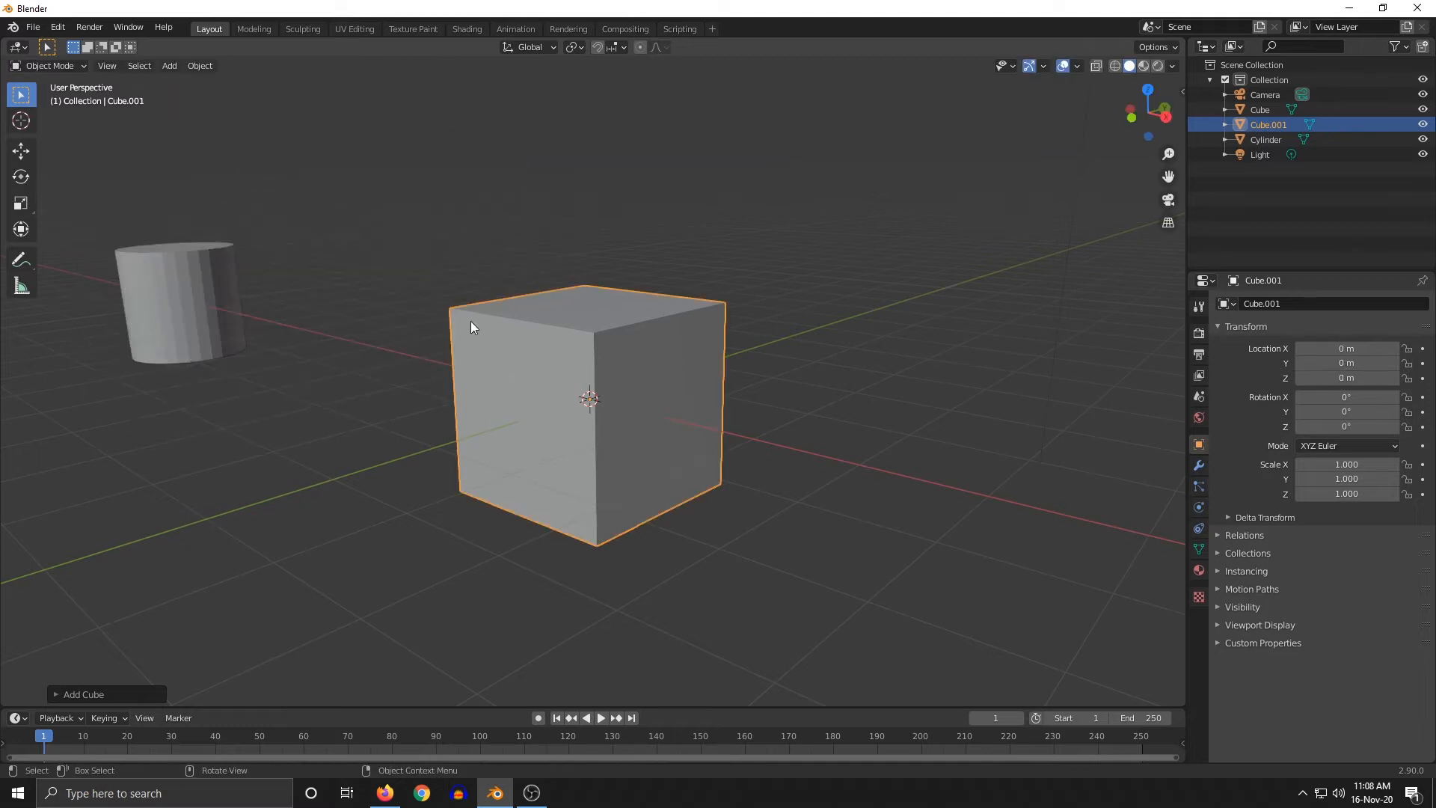
Place the 3D cursor near the X axis between the cube and the cylinder, at about X -3.2 m
middle_click_drag(470, 321, 721, 406)
scroll(667, 397, "down", 2)
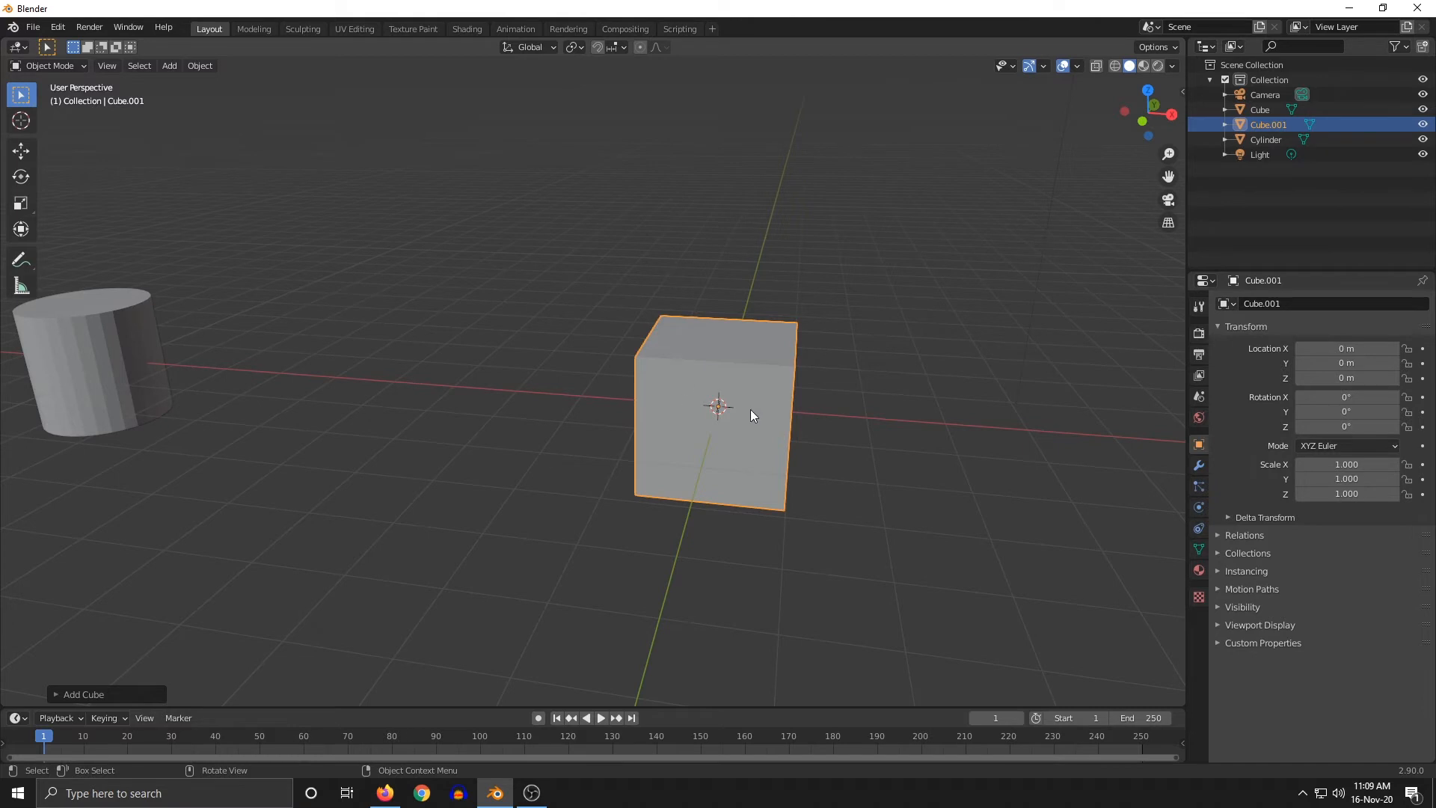
scroll(751, 410, "up", 5)
middle_click_drag(867, 437, 821, 428)
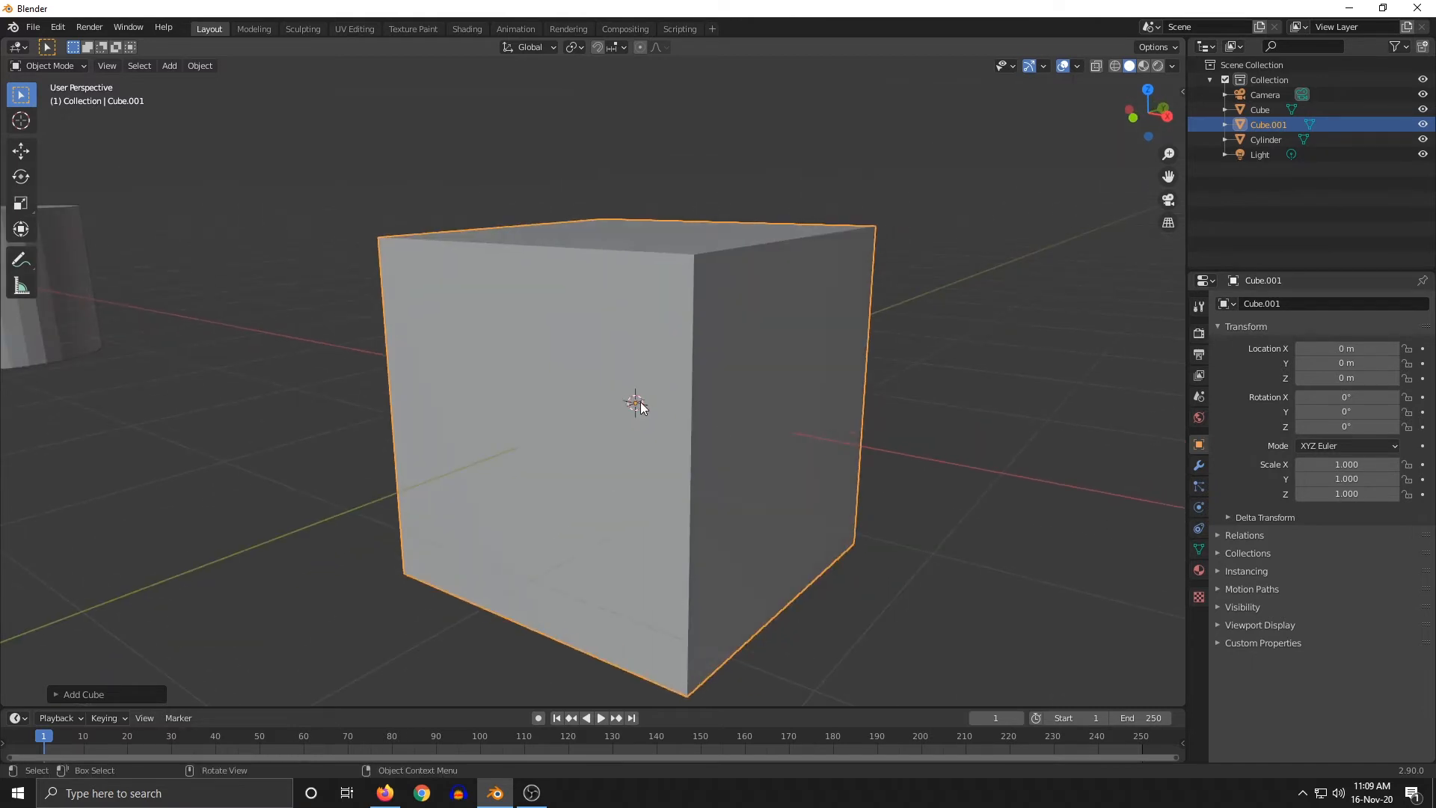
middle_click_drag(633, 401, 702, 406)
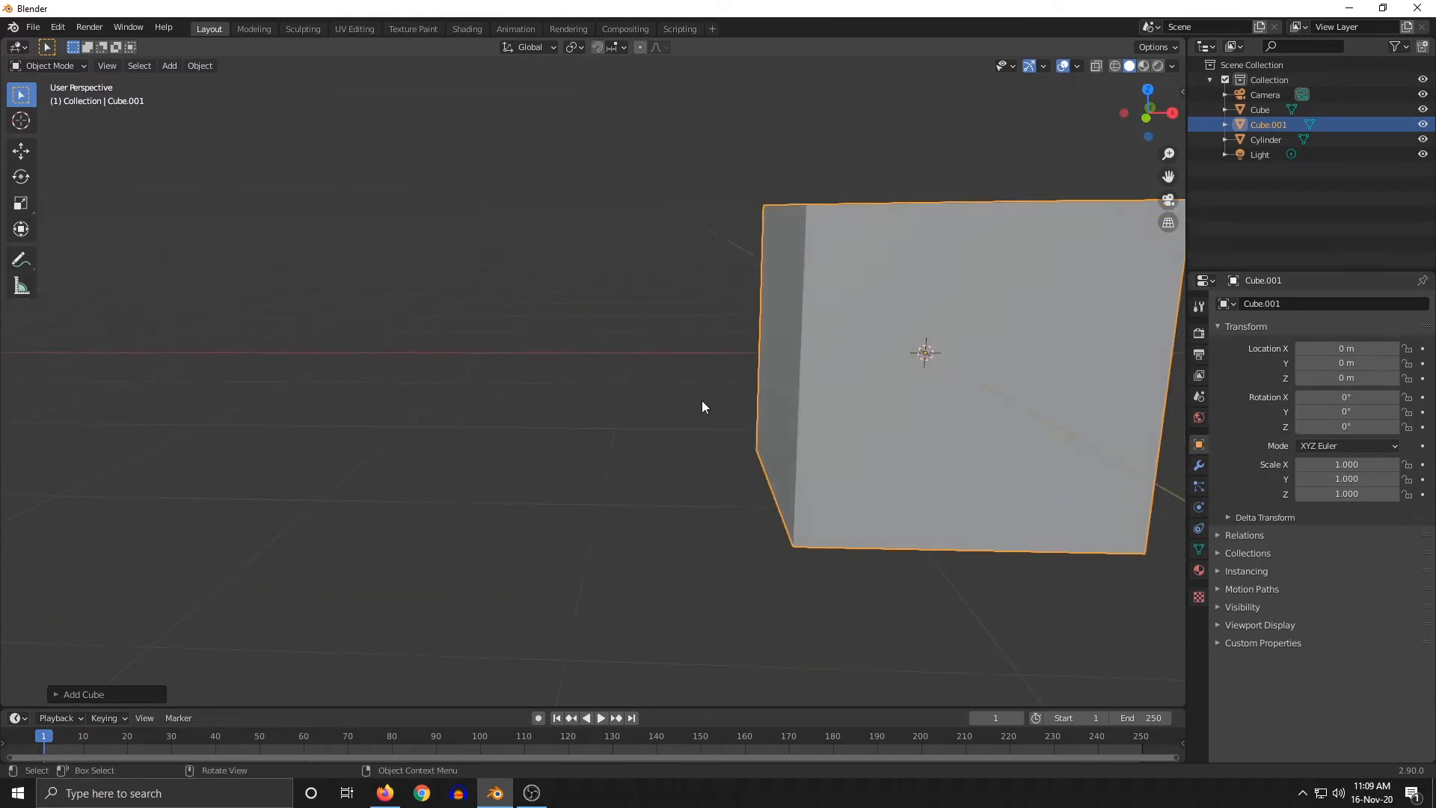
right_click(480, 352, "shift")
scroll(489, 374, "down", 3)
middle_click_drag(522, 369, 649, 476)
right_click(622, 446, "shift")
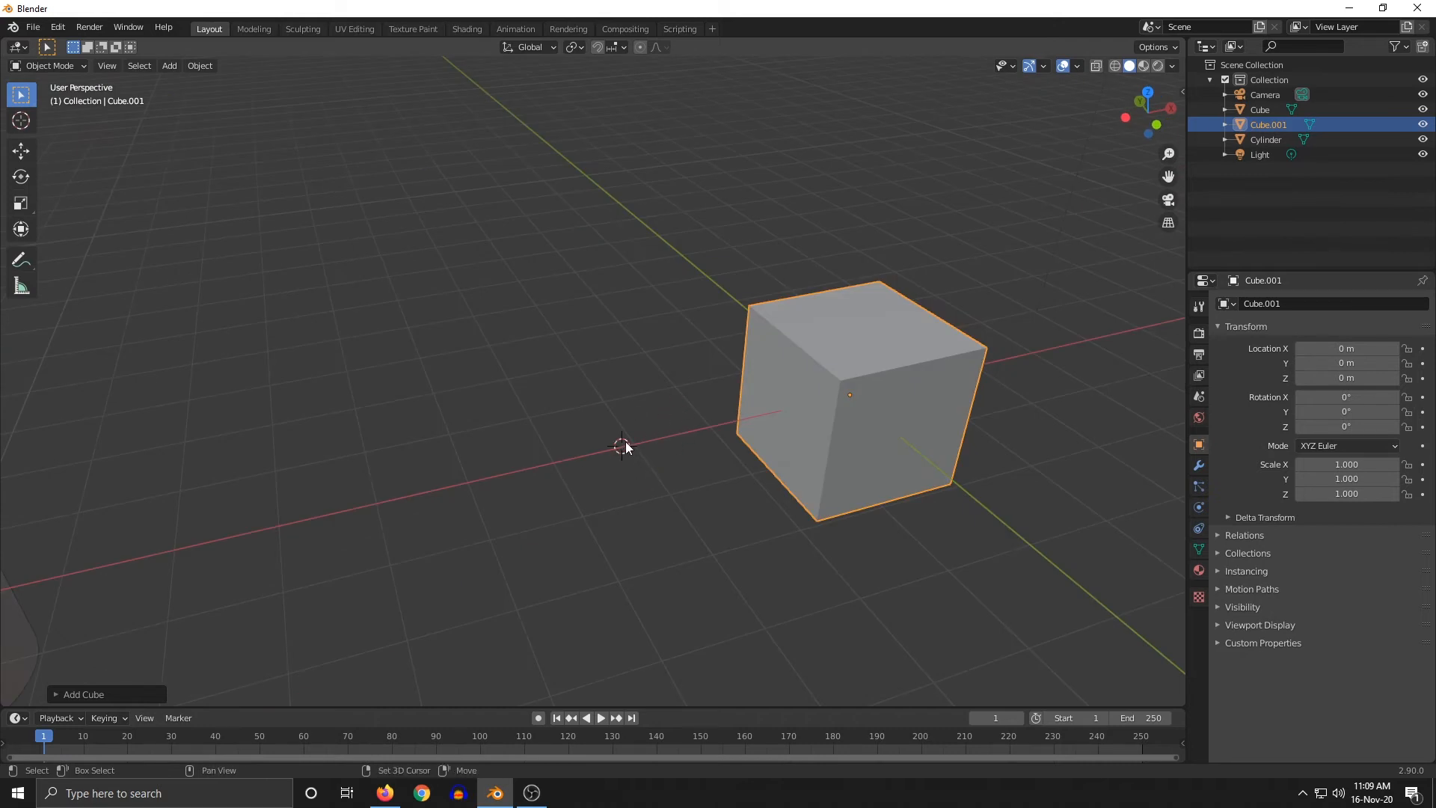
Add a plane mesh at the 3D cursor beside the cube
key("shift+a")
mouse_move(625, 442)
left_click(703, 442)
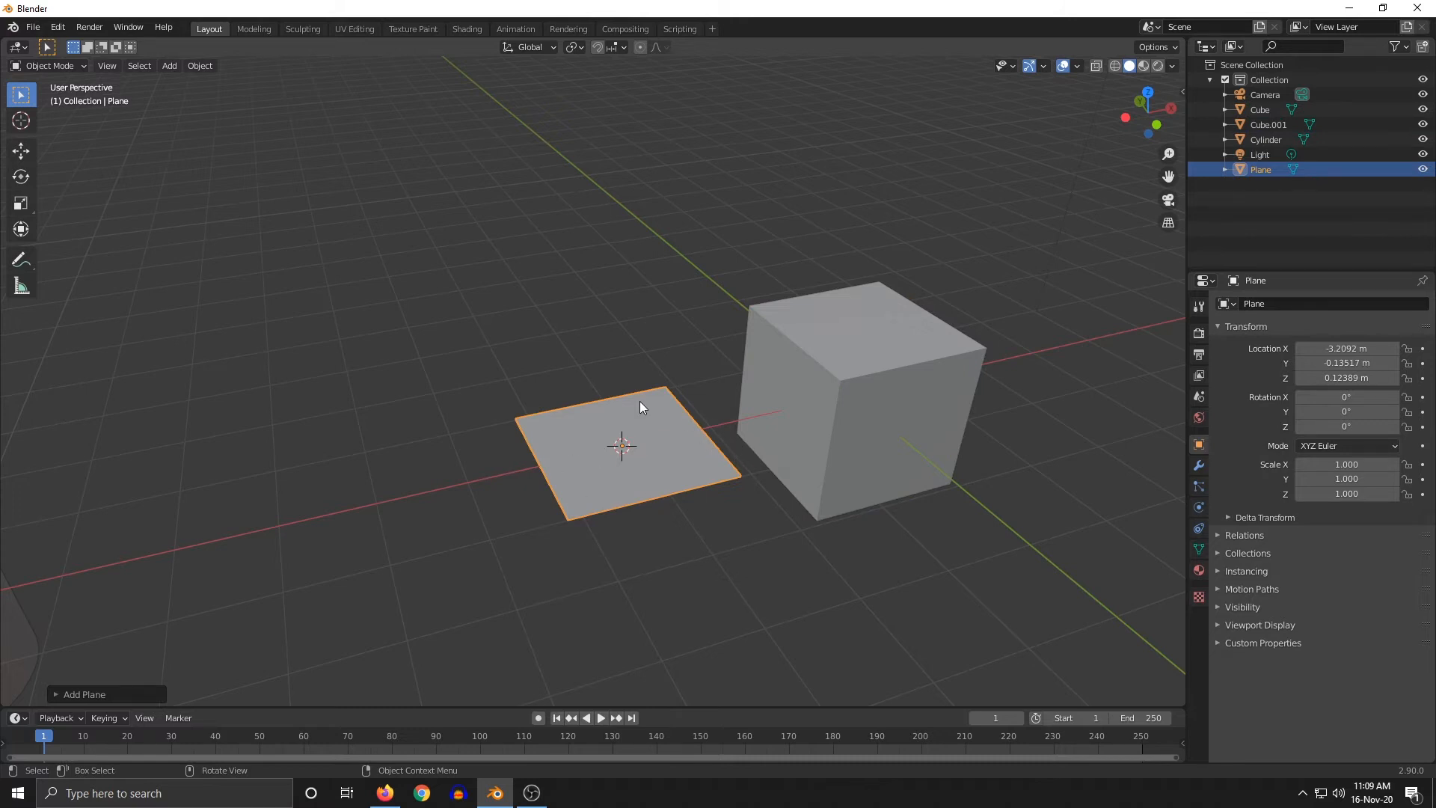
Place the 3D cursor beside the cube at about X -1.85, Y 4.49, Z -1.55 m and add a UV sphere there
middle_click_drag(640, 407, 689, 442)
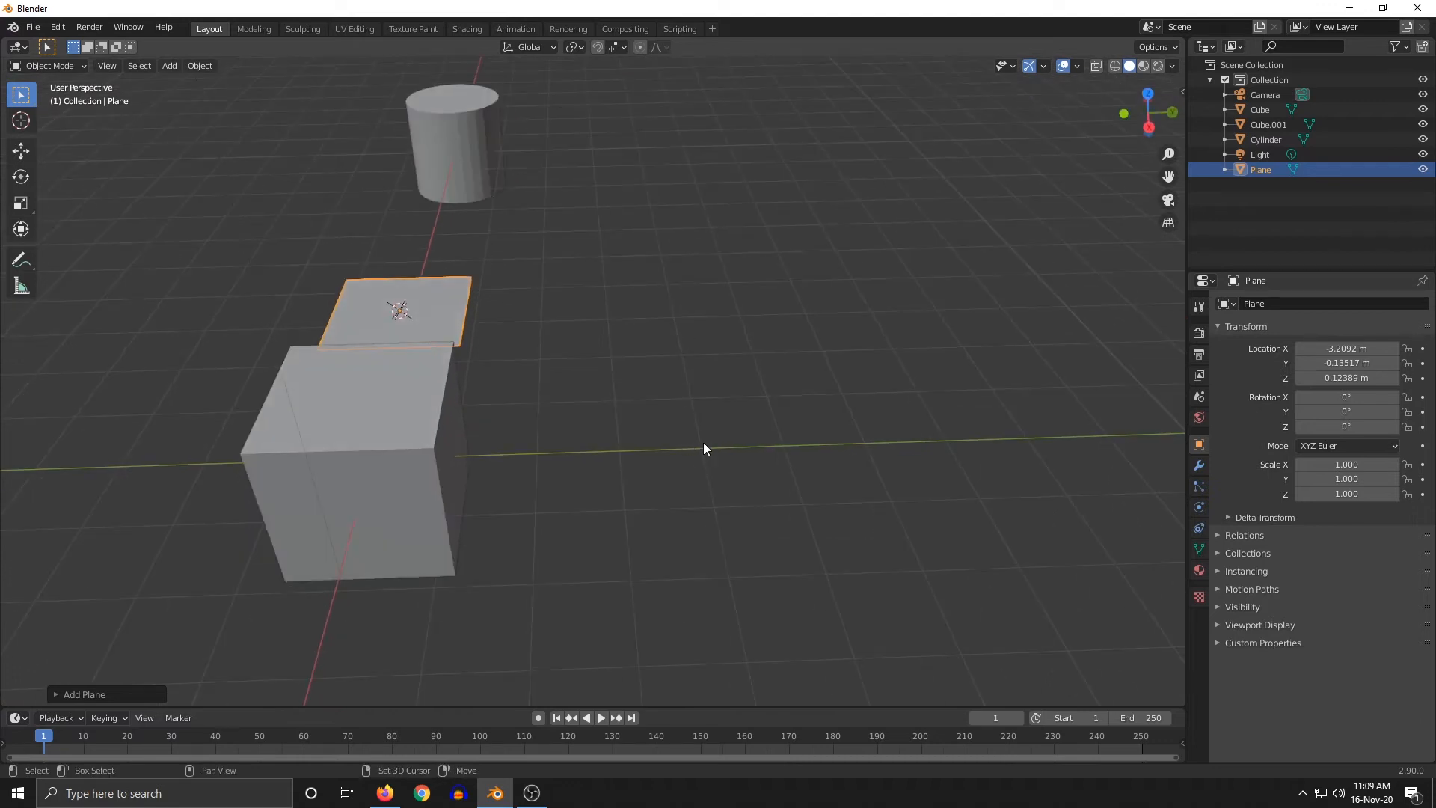
key("shift+a")
mouse_move(717, 438)
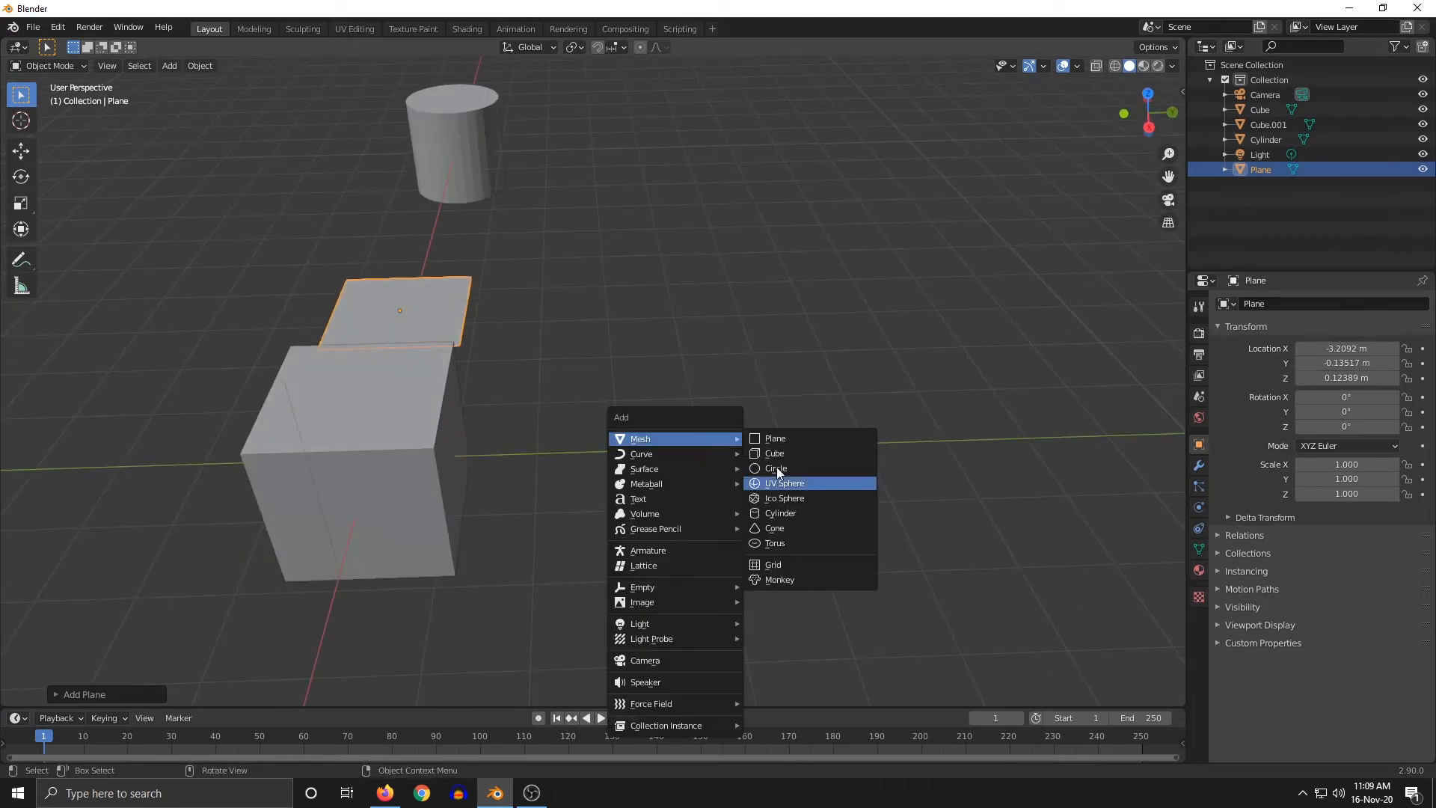
left_click(810, 487)
middle_click_drag(810, 487, 685, 459)
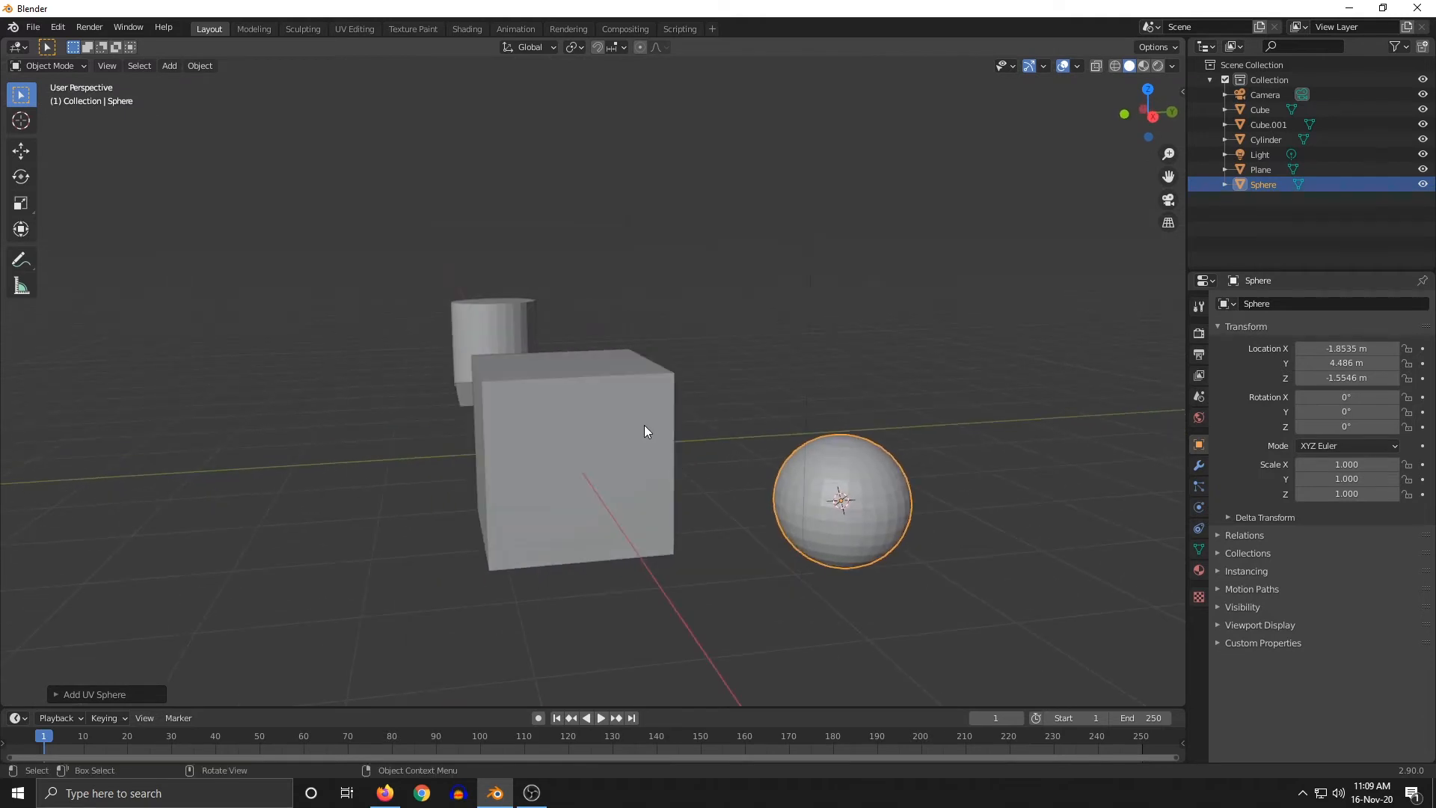
Place the 3D cursor on the cube's upper edge at about X 1.0, Y 0.59, Z 0.97 m and add a cylinder there
middle_click_drag(806, 449, 768, 449)
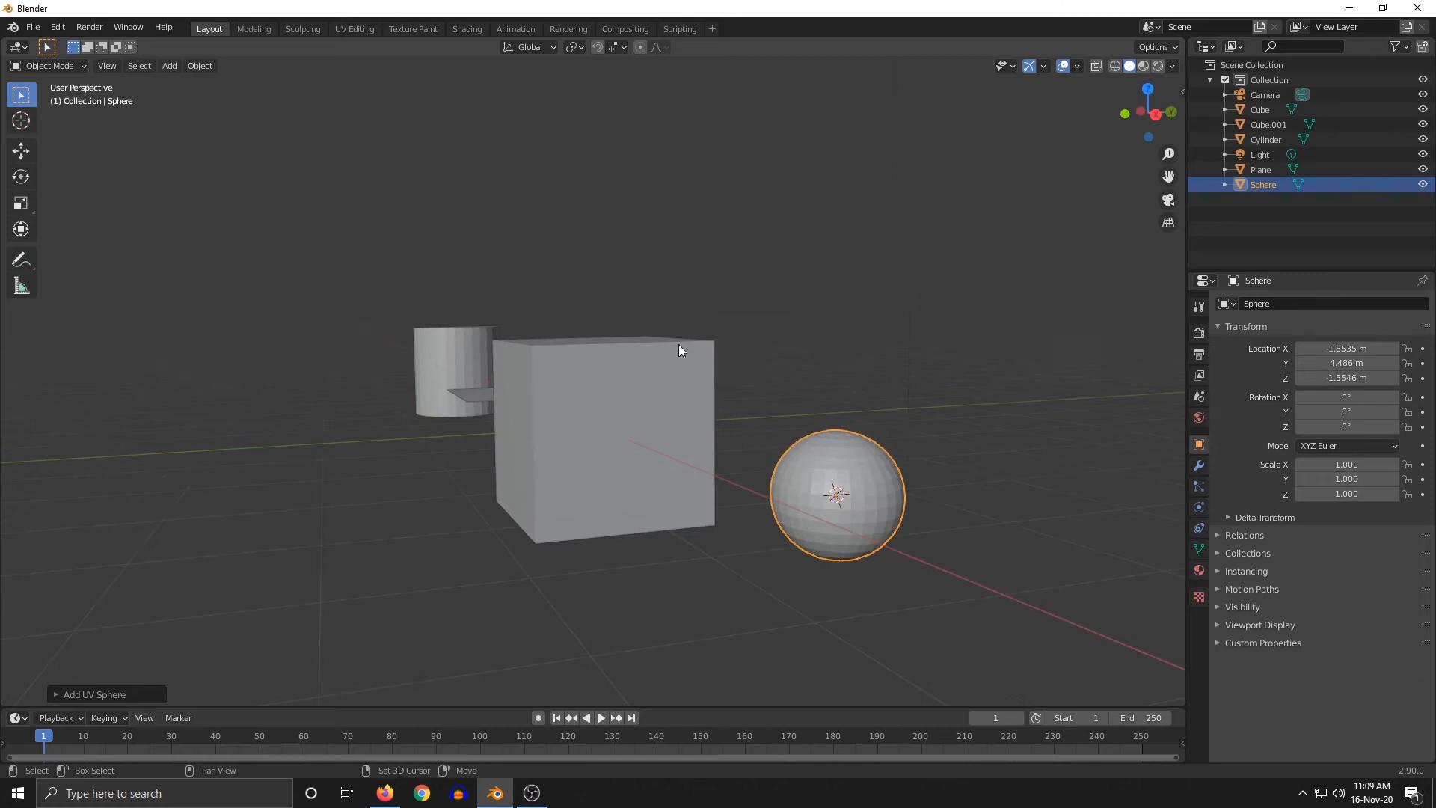
key("shift+a")
mouse_move(680, 343)
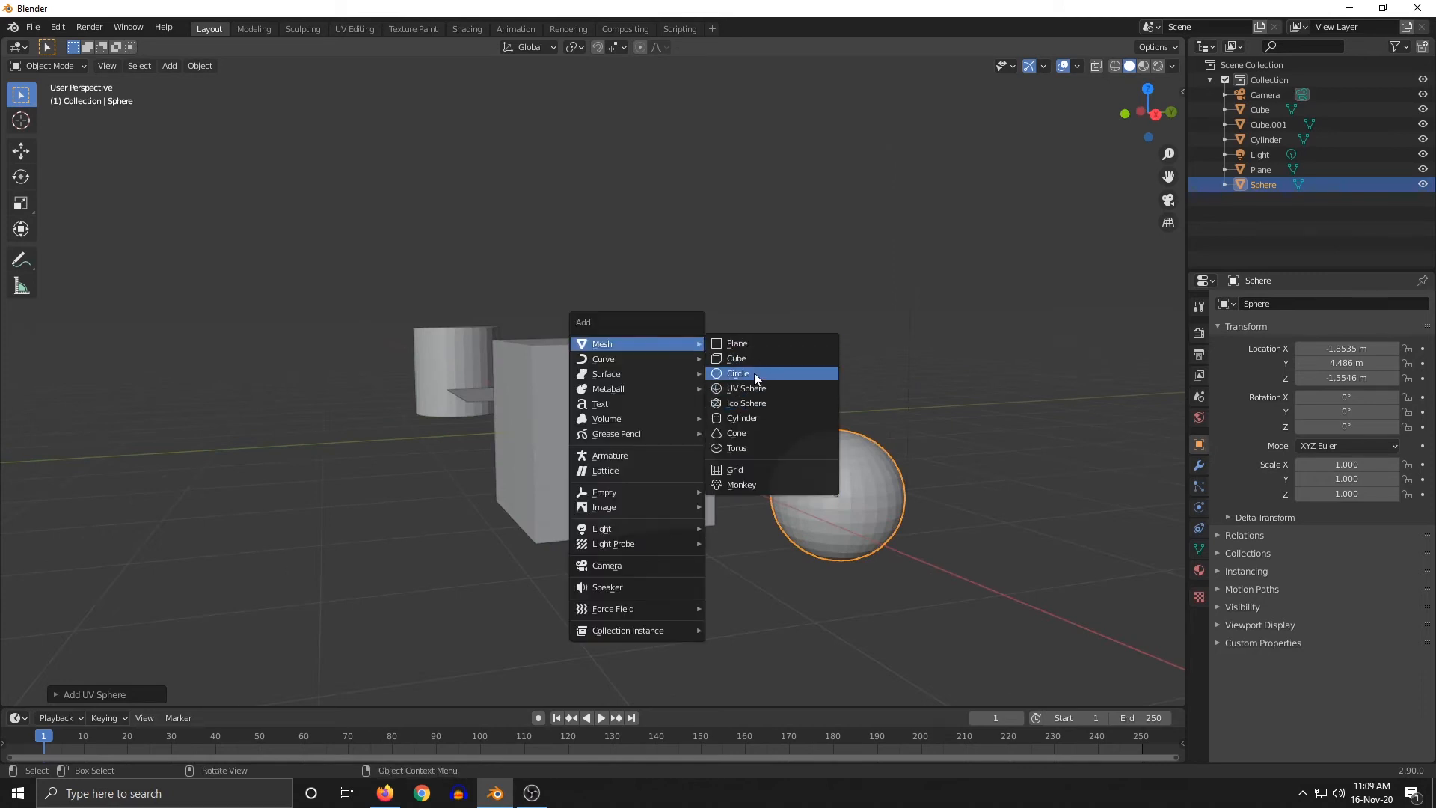
left_click(752, 416)
middle_click_drag(752, 417, 876, 454)
scroll(775, 442, "up", 1)
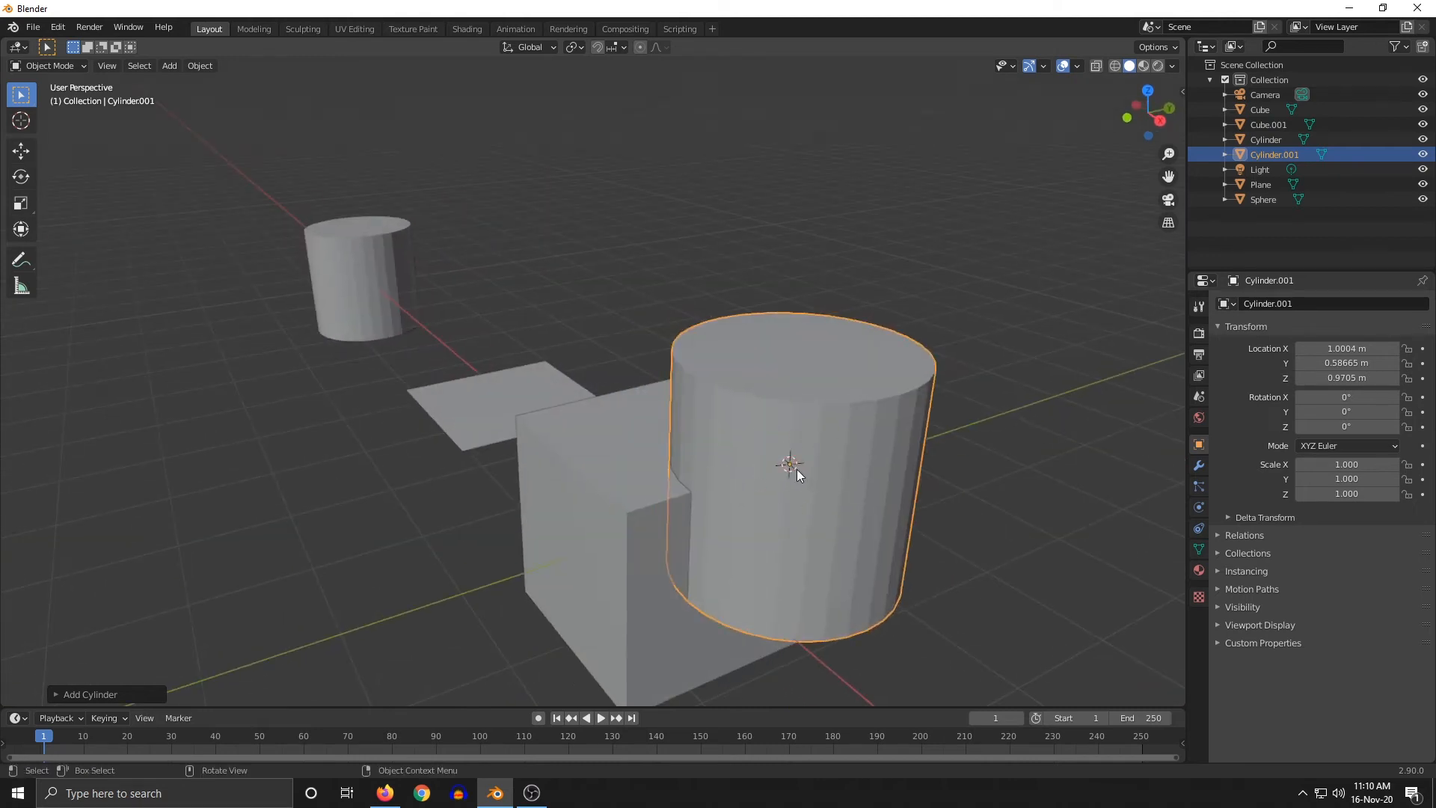
middle_click_drag(753, 444, 606, 415)
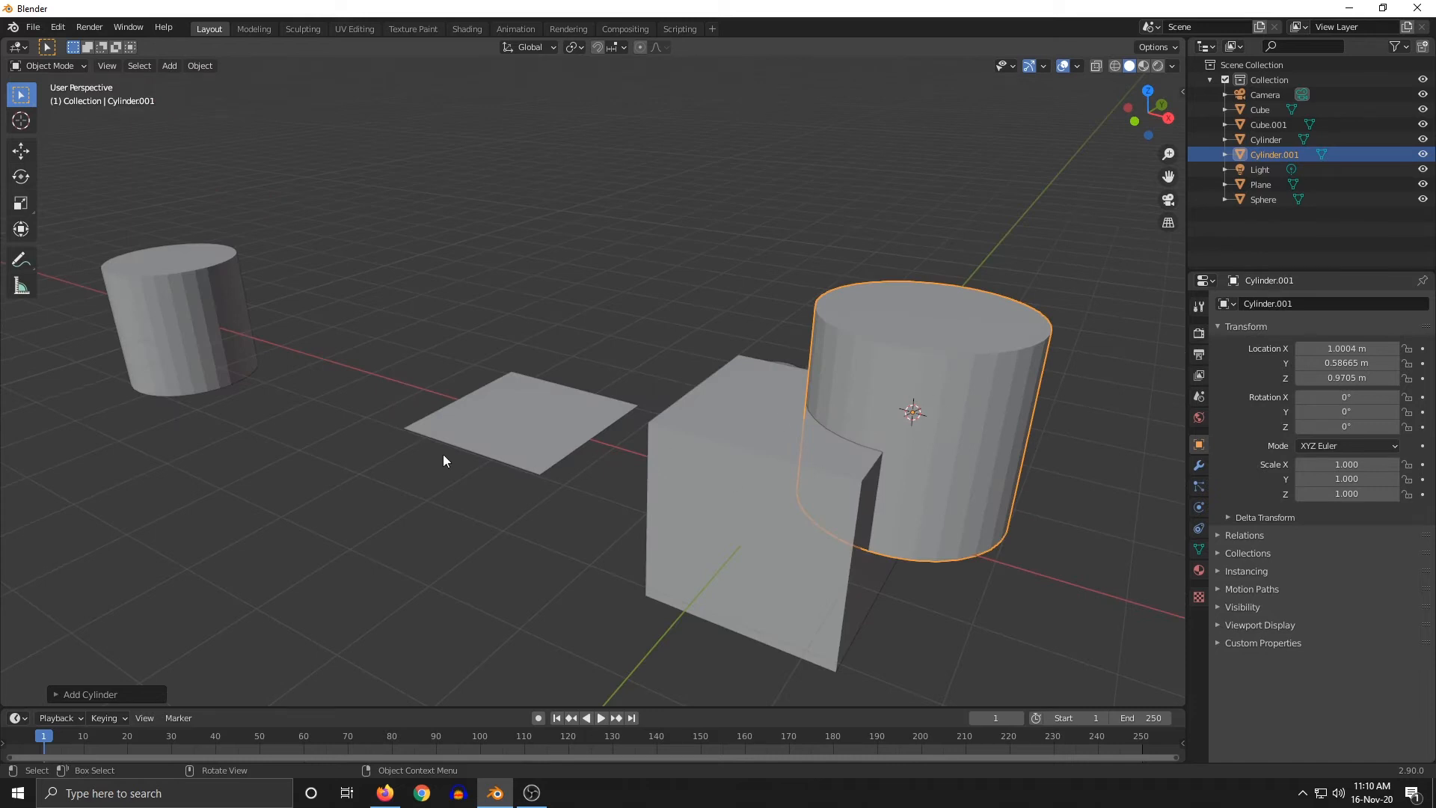
middle_click_drag(444, 459, 468, 475)
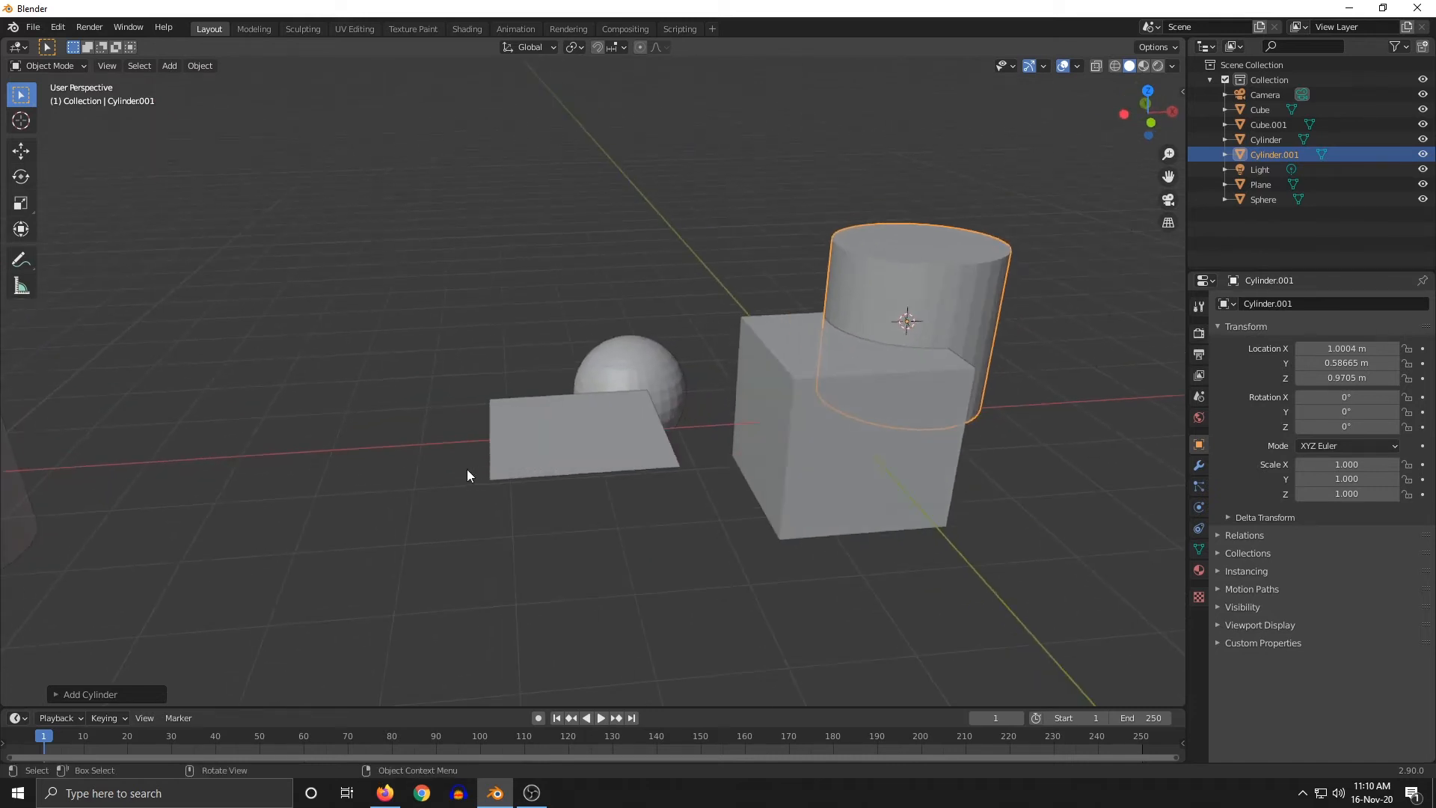
Place the 3D cursor at several points with the Cursor tool, ending on the cube's side face, and return to the Select Box tool
left_click(21, 124)
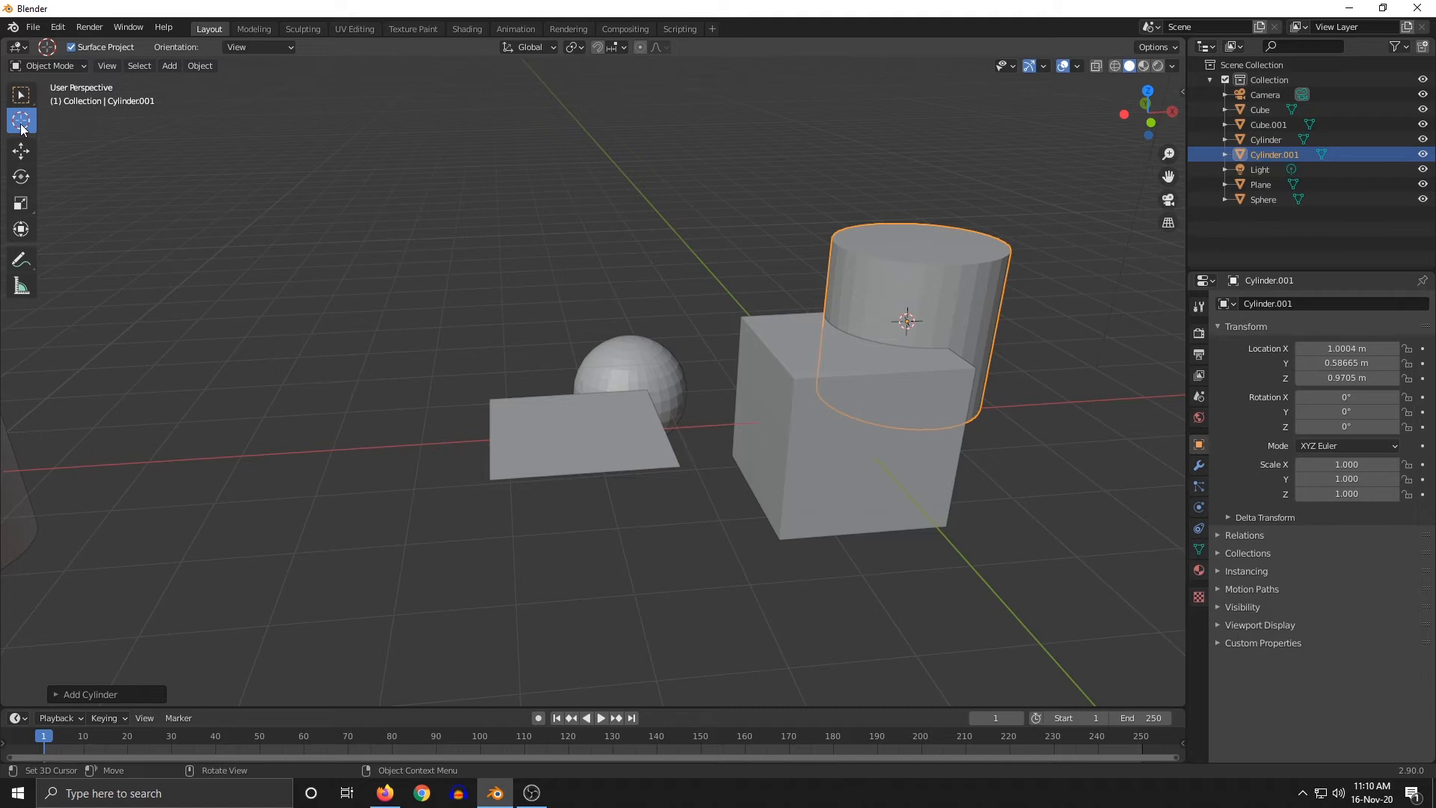
left_click(709, 431)
left_click(919, 434)
left_click(747, 410)
left_click(597, 279)
left_click(21, 95)
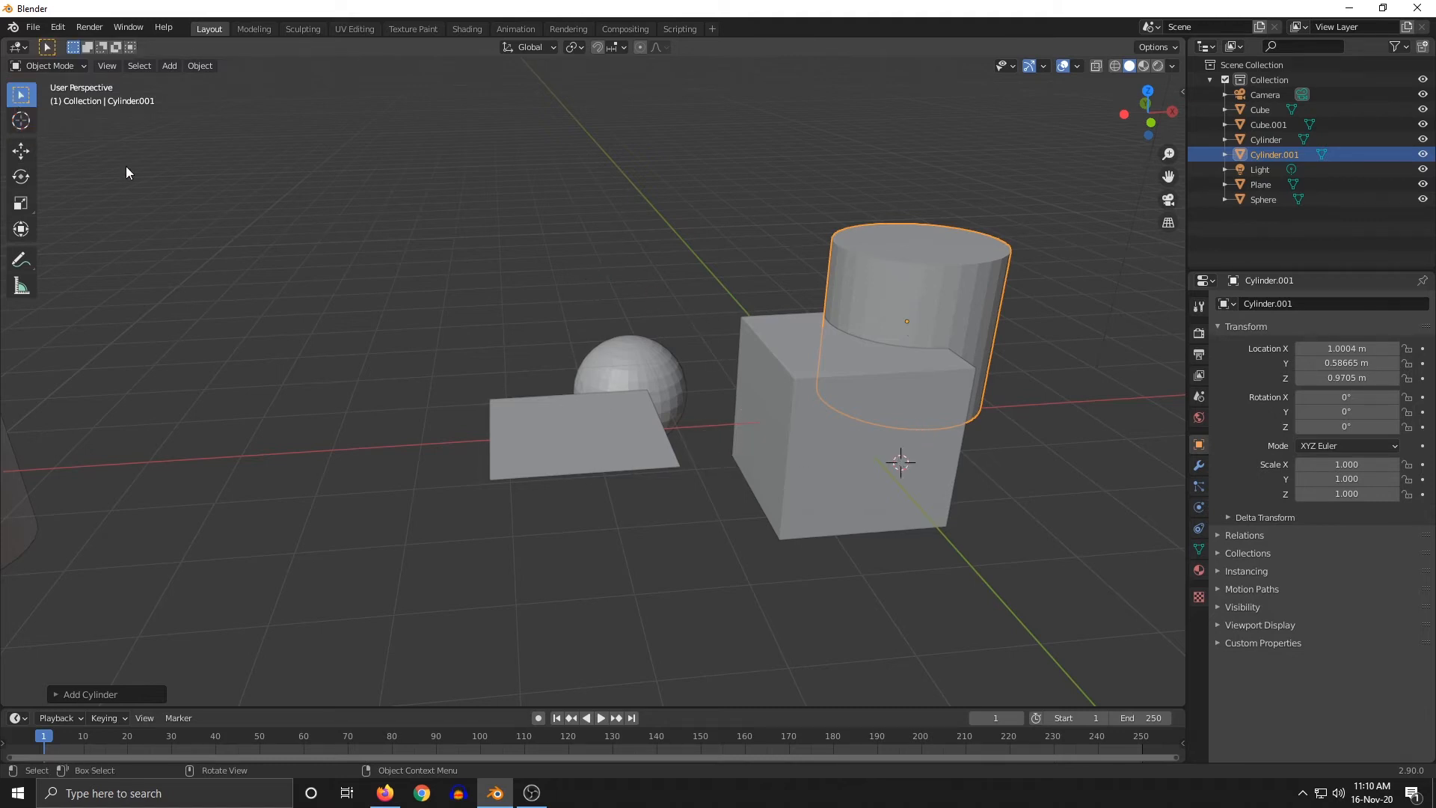
Reposition the 3D cursor at several points around the objects without the Cursor tool, ending in empty space near the X axis beyond the cylinder
middle_click_drag(126, 166, 631, 322)
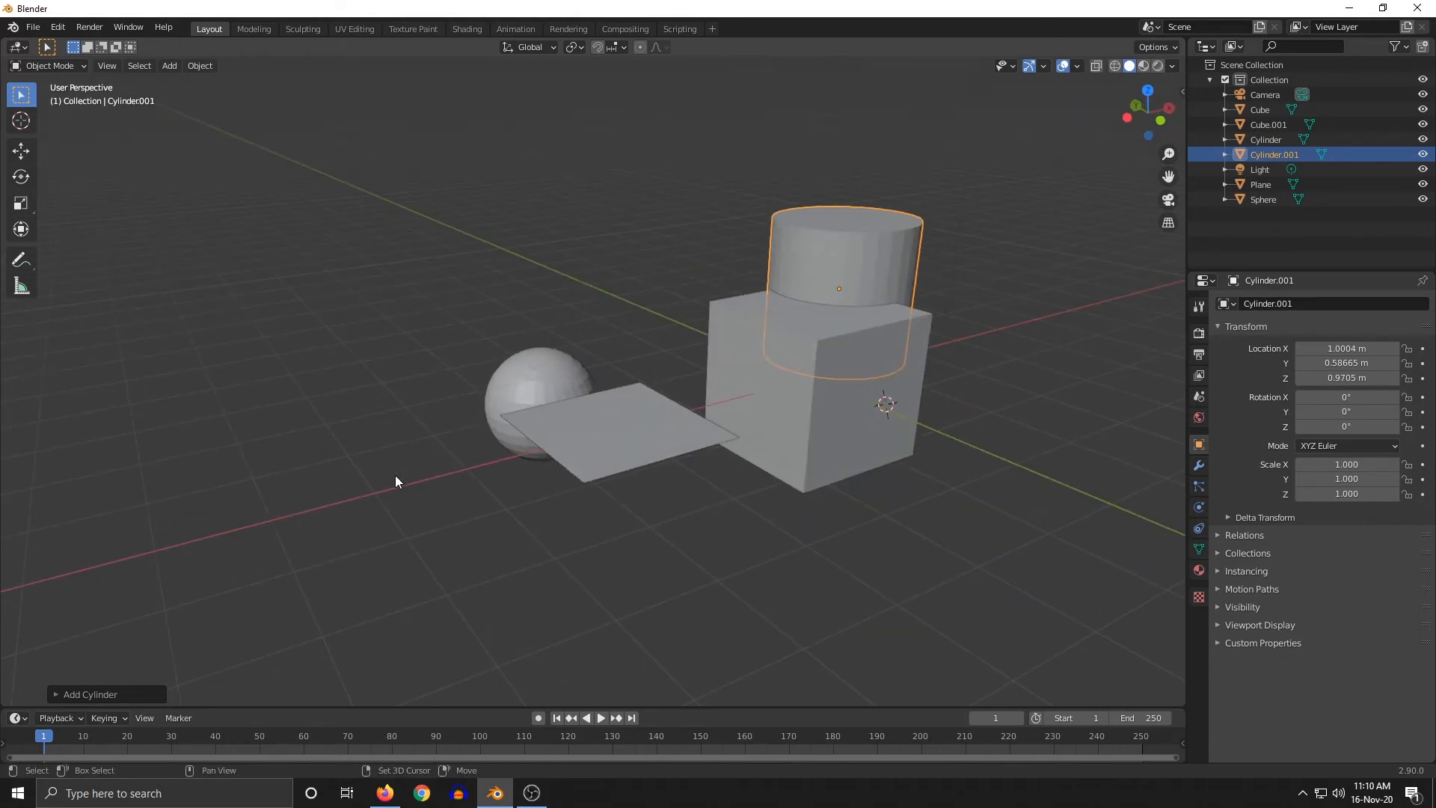
right_click(389, 372, "shift")
right_click(411, 302, "shift")
right_click(546, 212, "shift")
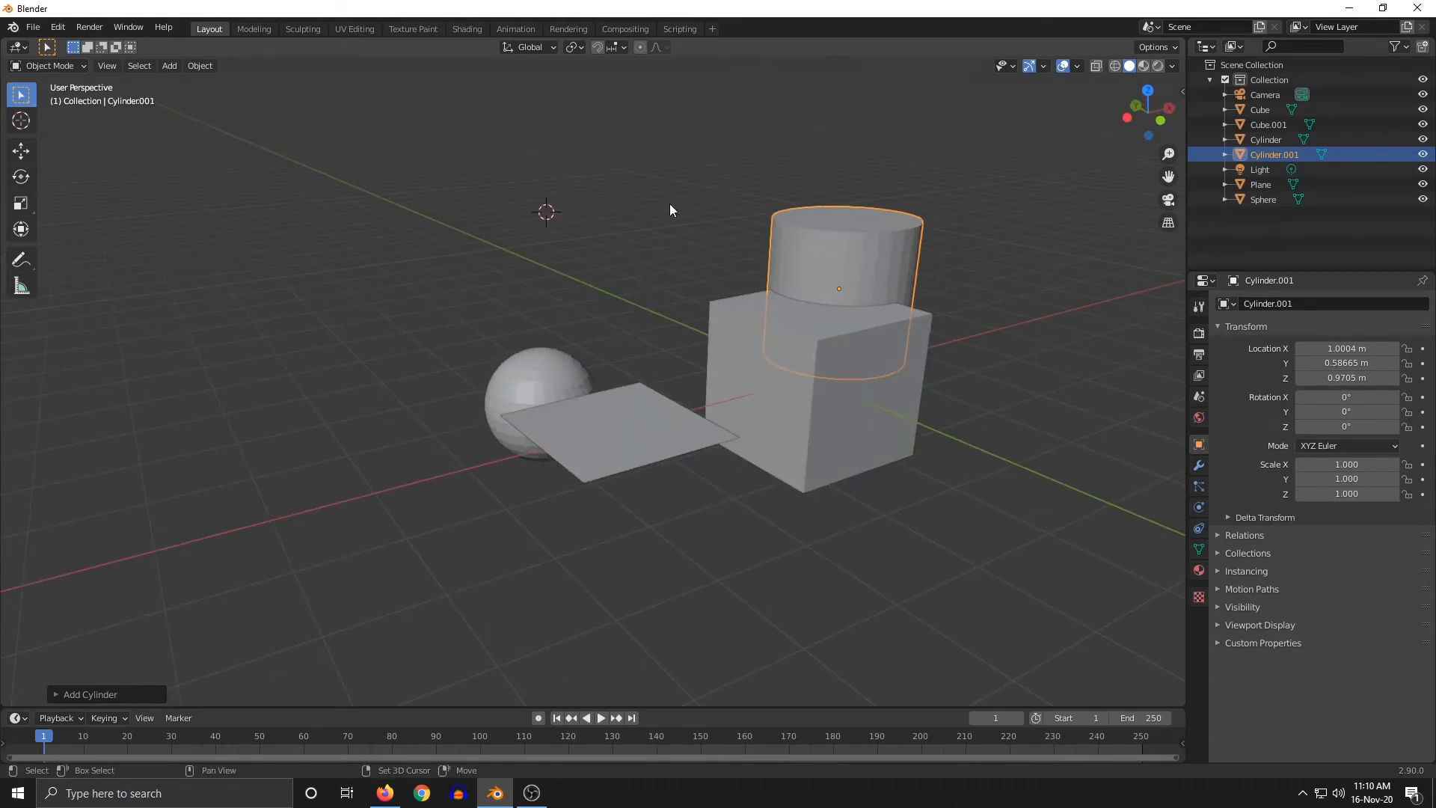
right_click(734, 190, "shift")
right_click(1070, 314, "shift")
middle_click_drag(1069, 360, 510, 406)
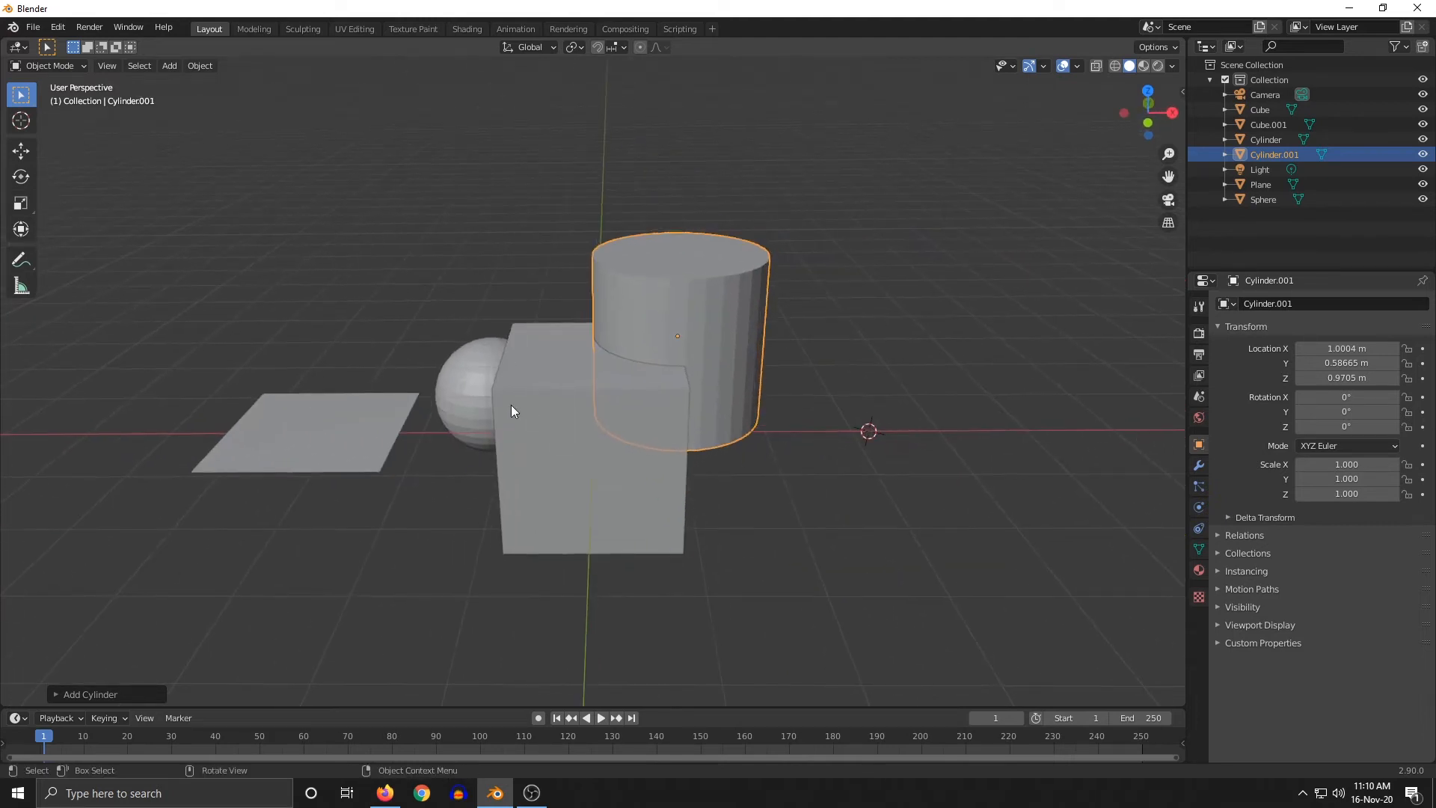
middle_click_drag(721, 512, 747, 511)
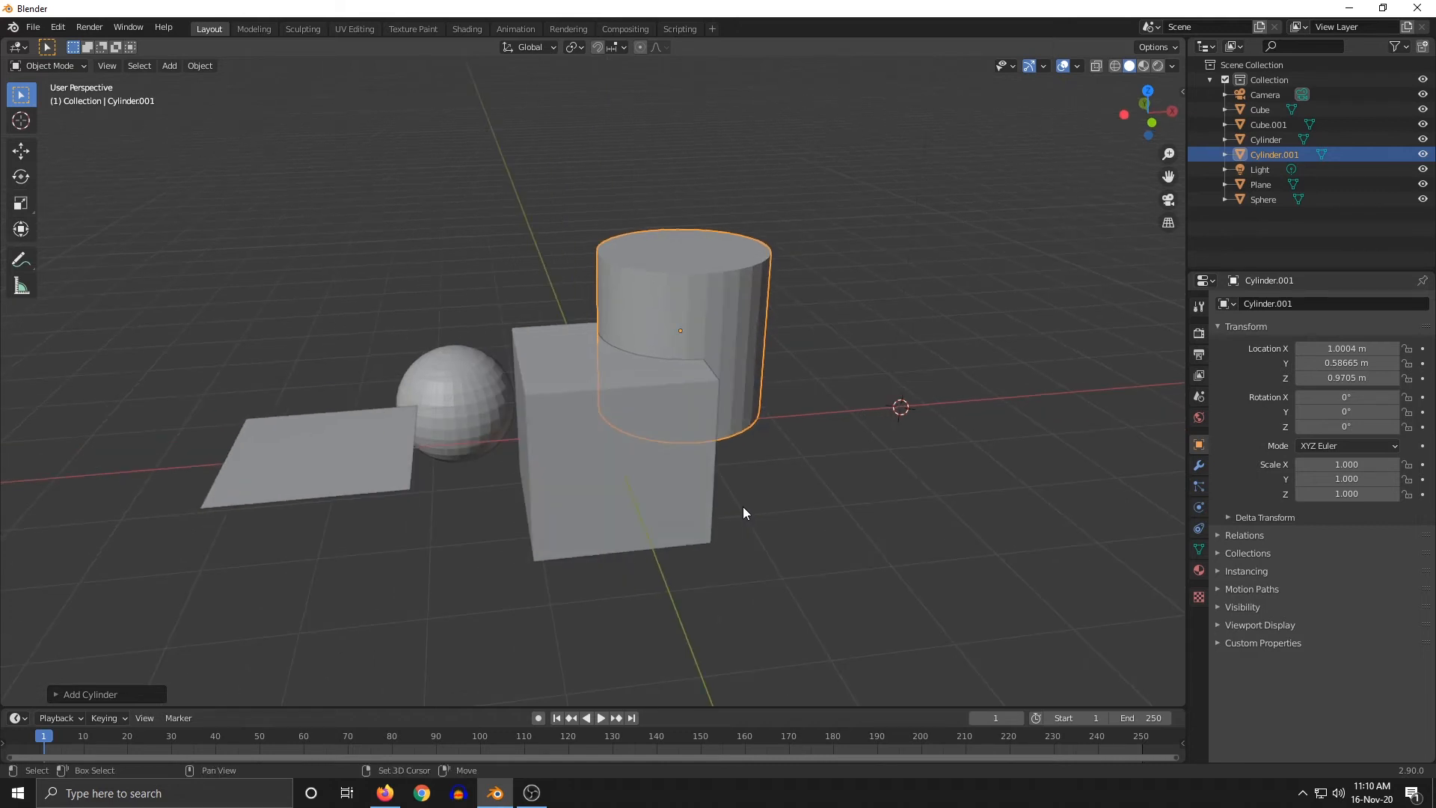
Snap the 3D cursor to the world origin
key("shift+s")
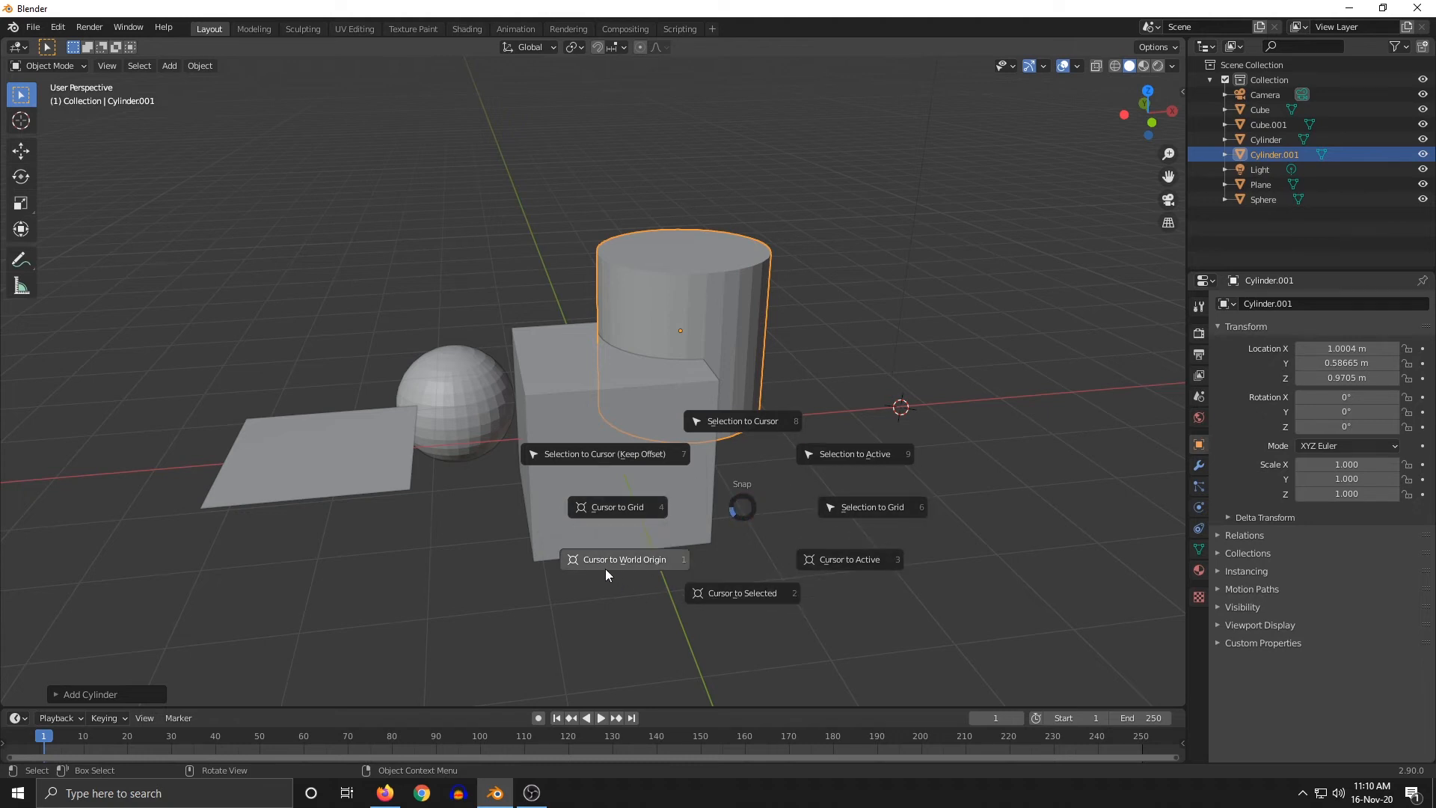
left_click(648, 563)
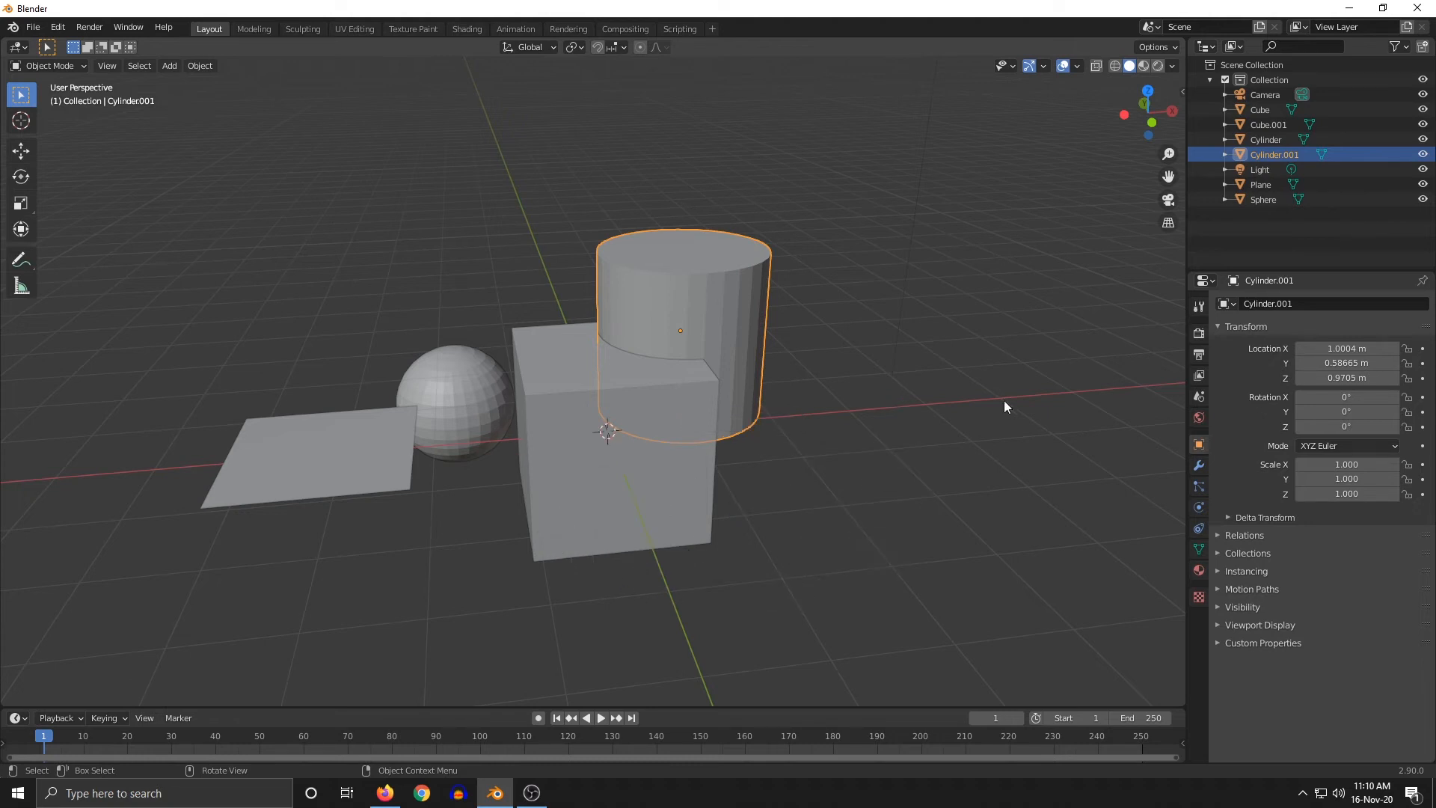
middle_click_drag(609, 430, 659, 467)
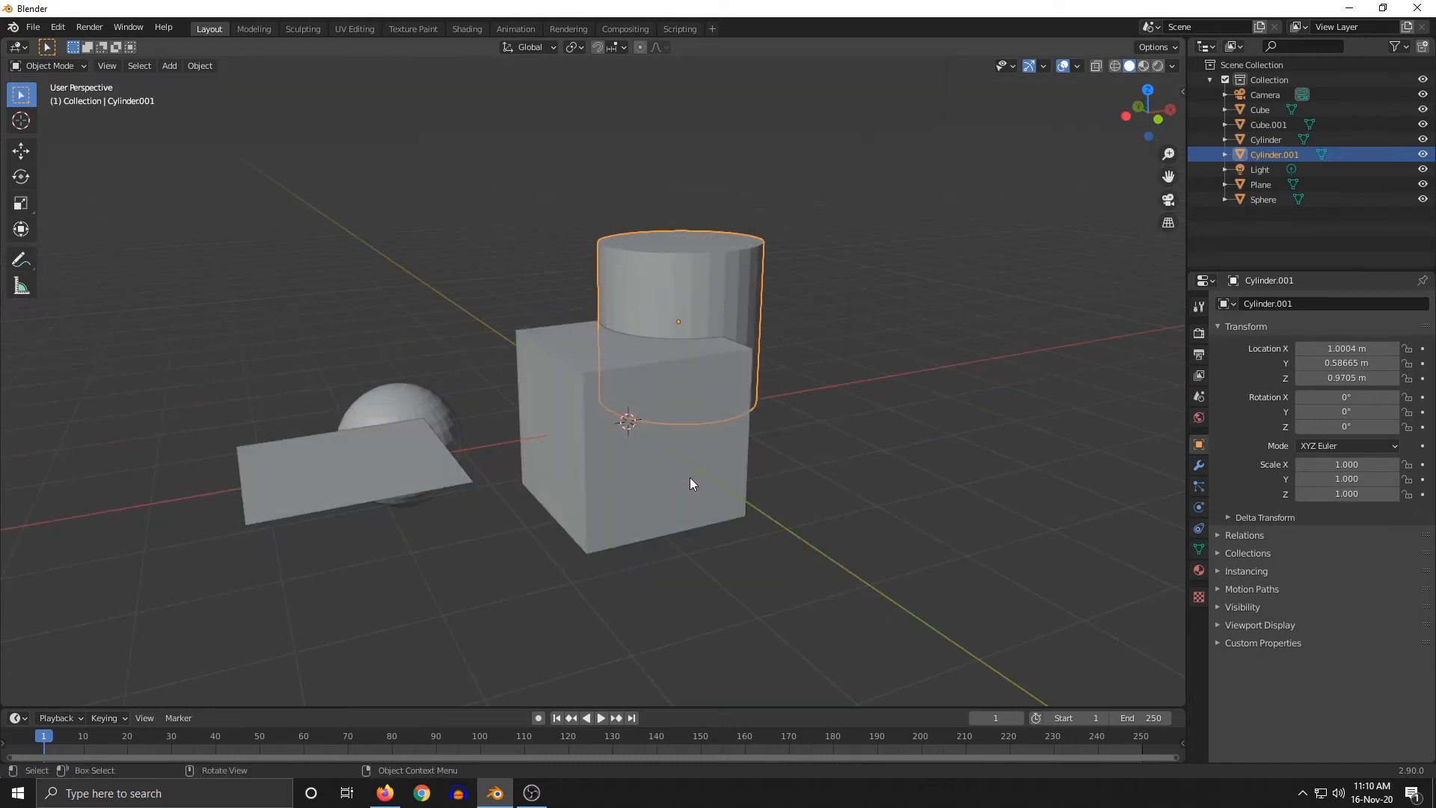
key("shift+a")
mouse_move(684, 440)
left_click(811, 464)
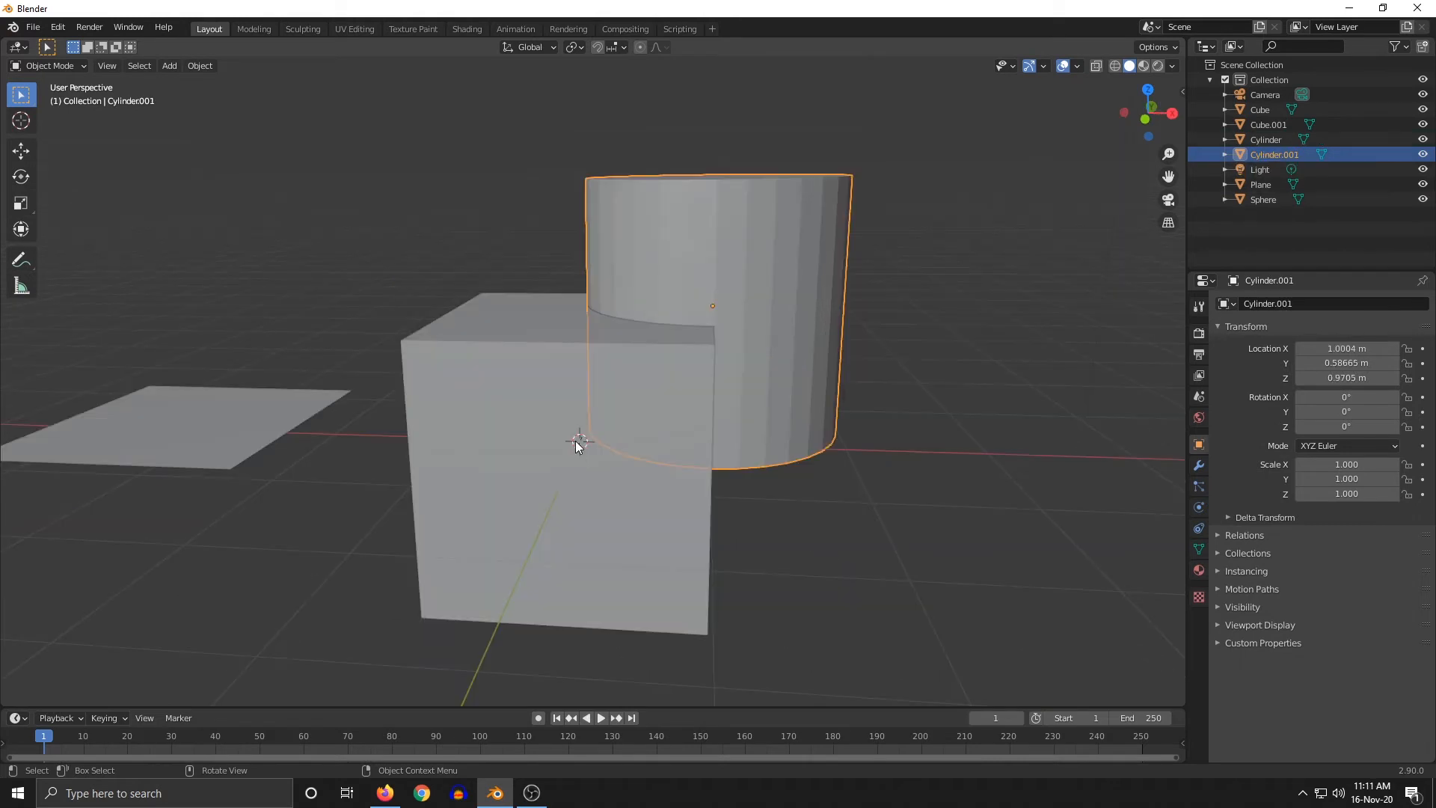
Select the cube at the world origin and try scaling it up uniformly
left_click(578, 444)
scroll(577, 467, "down", 3)
middle_click_drag(577, 467, 537, 470)
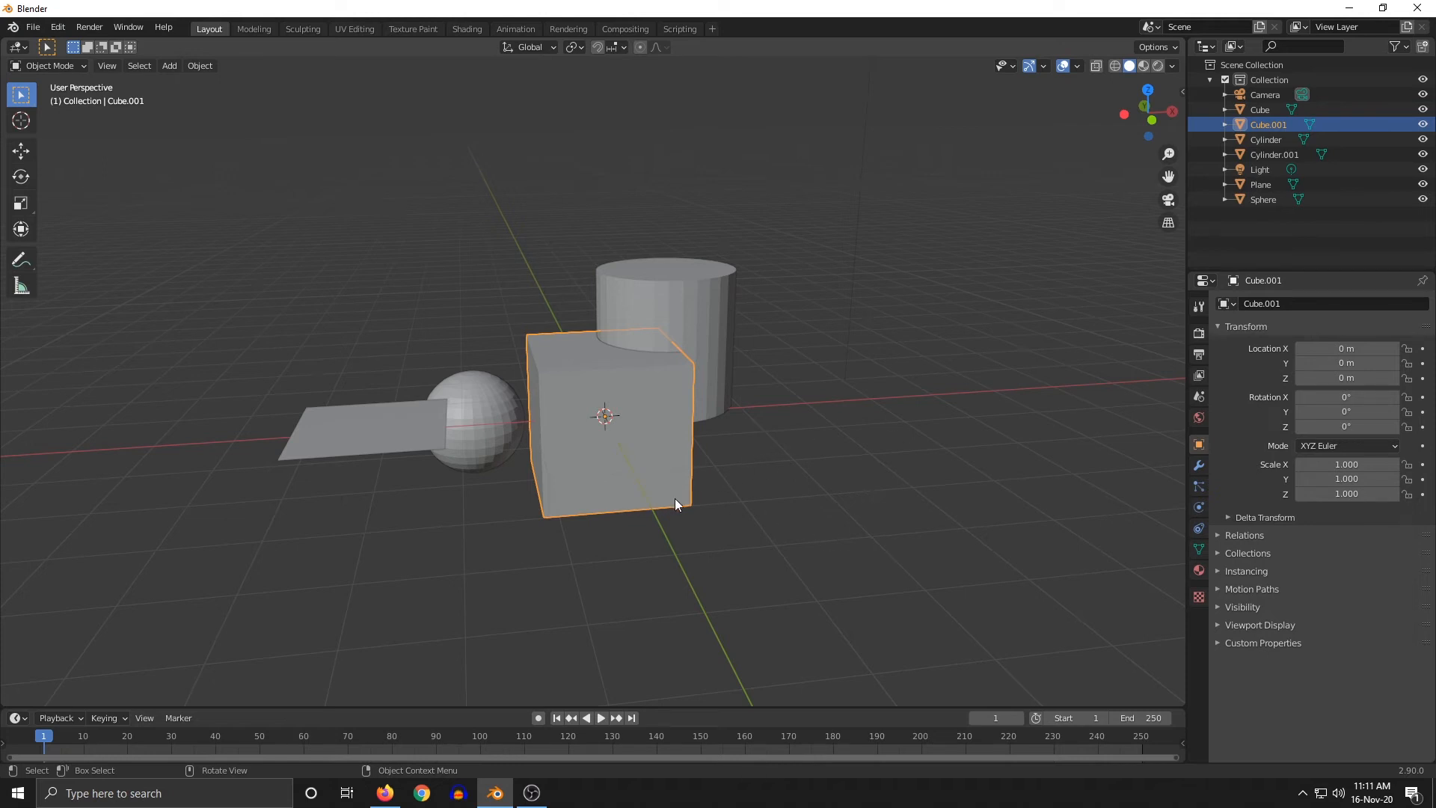
key("s")
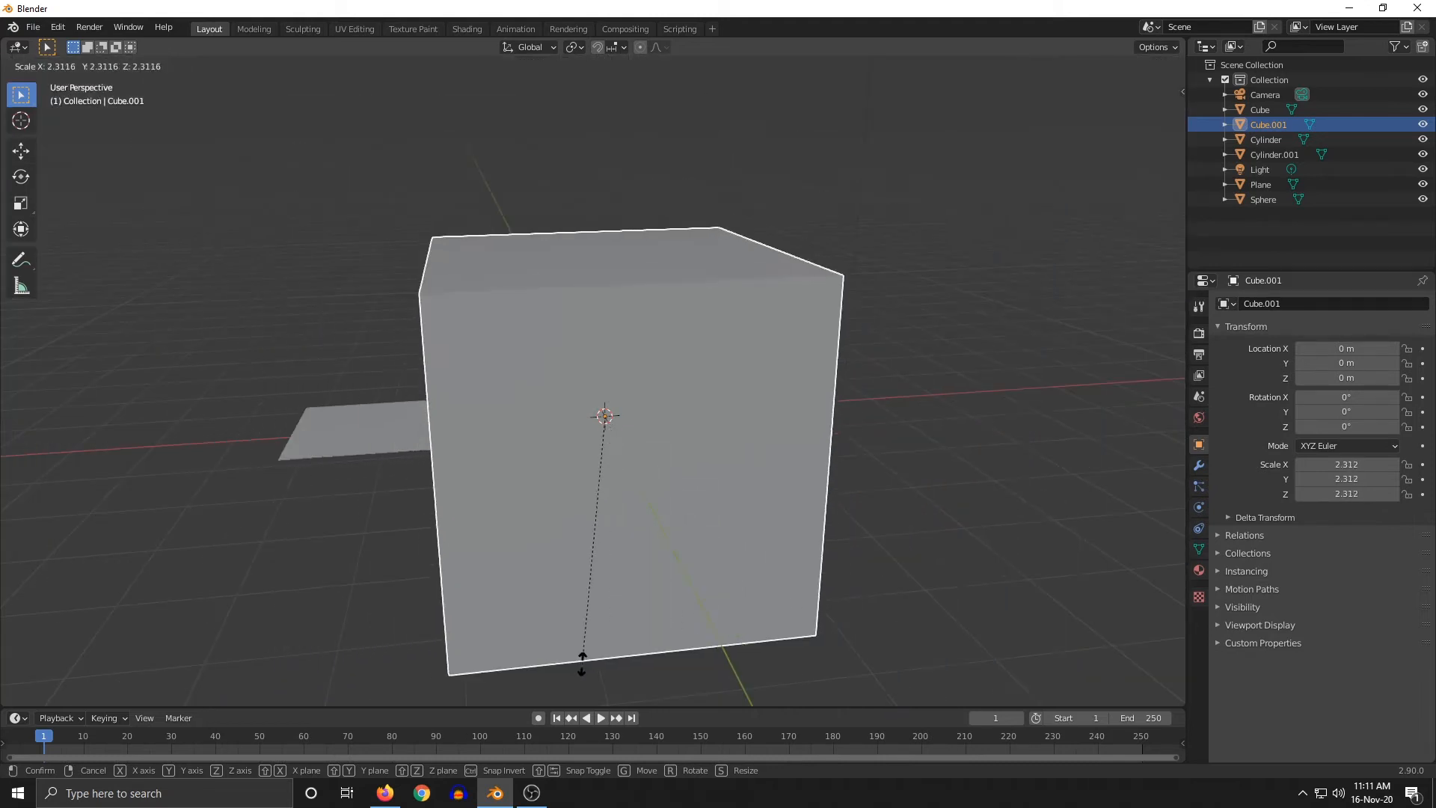
right_click(652, 492)
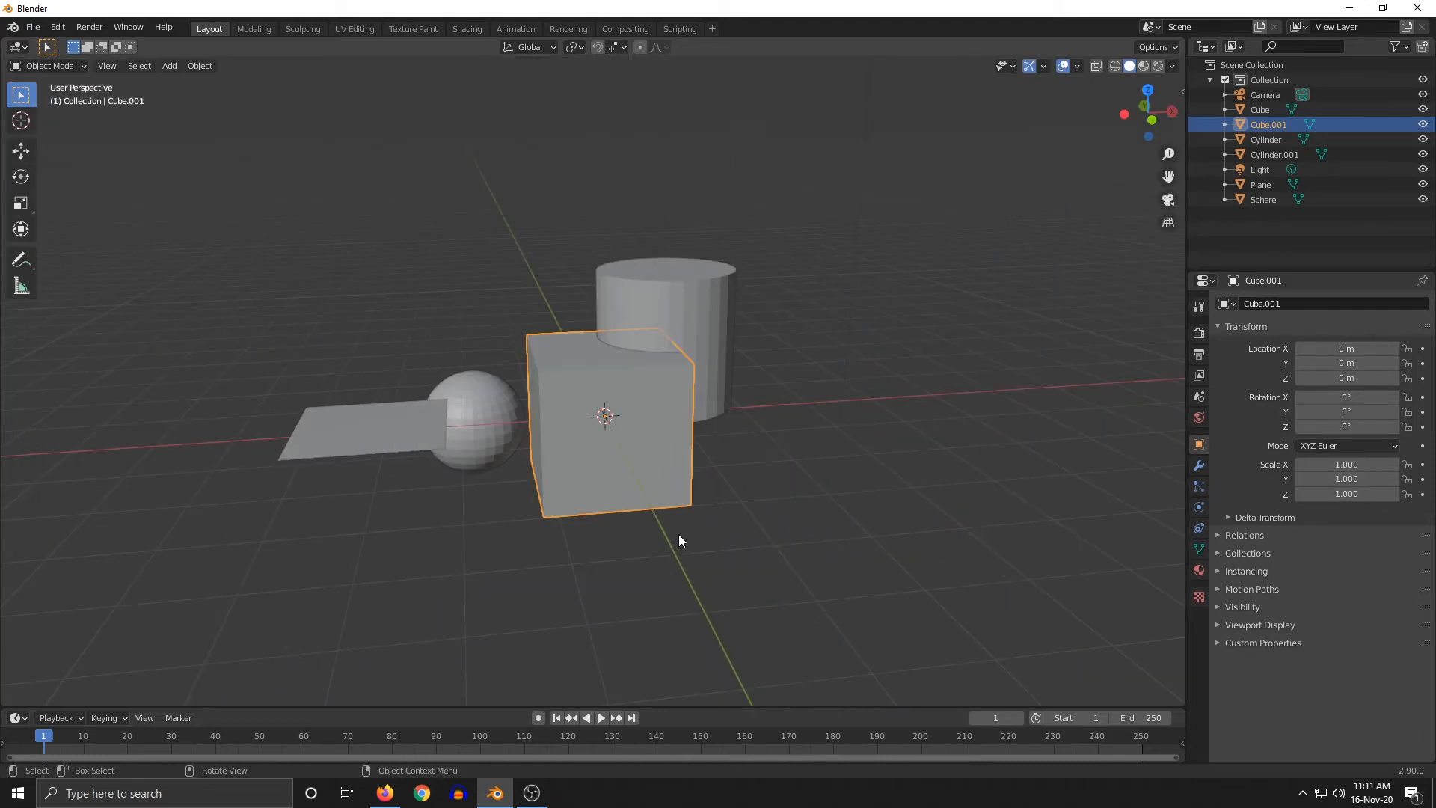
mouse_move(679, 541)
middle_mouse_down()
mouse_move(638, 532)
mouse_move(671, 532)
middle_mouse_up()
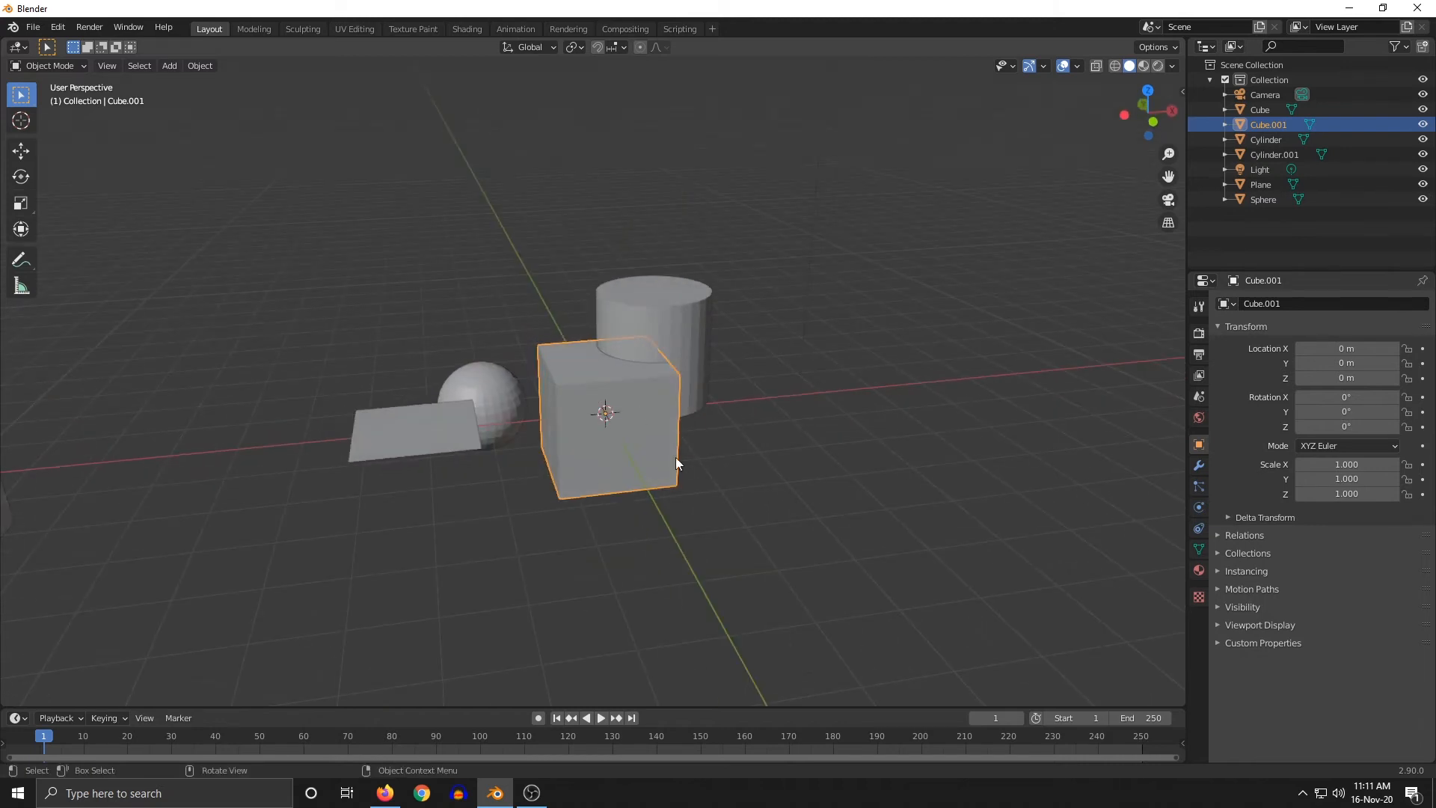
Add a UV sphere at the 3D cursor inside the cube and expand its creation settings
middle_click_drag(676, 460, 510, 532)
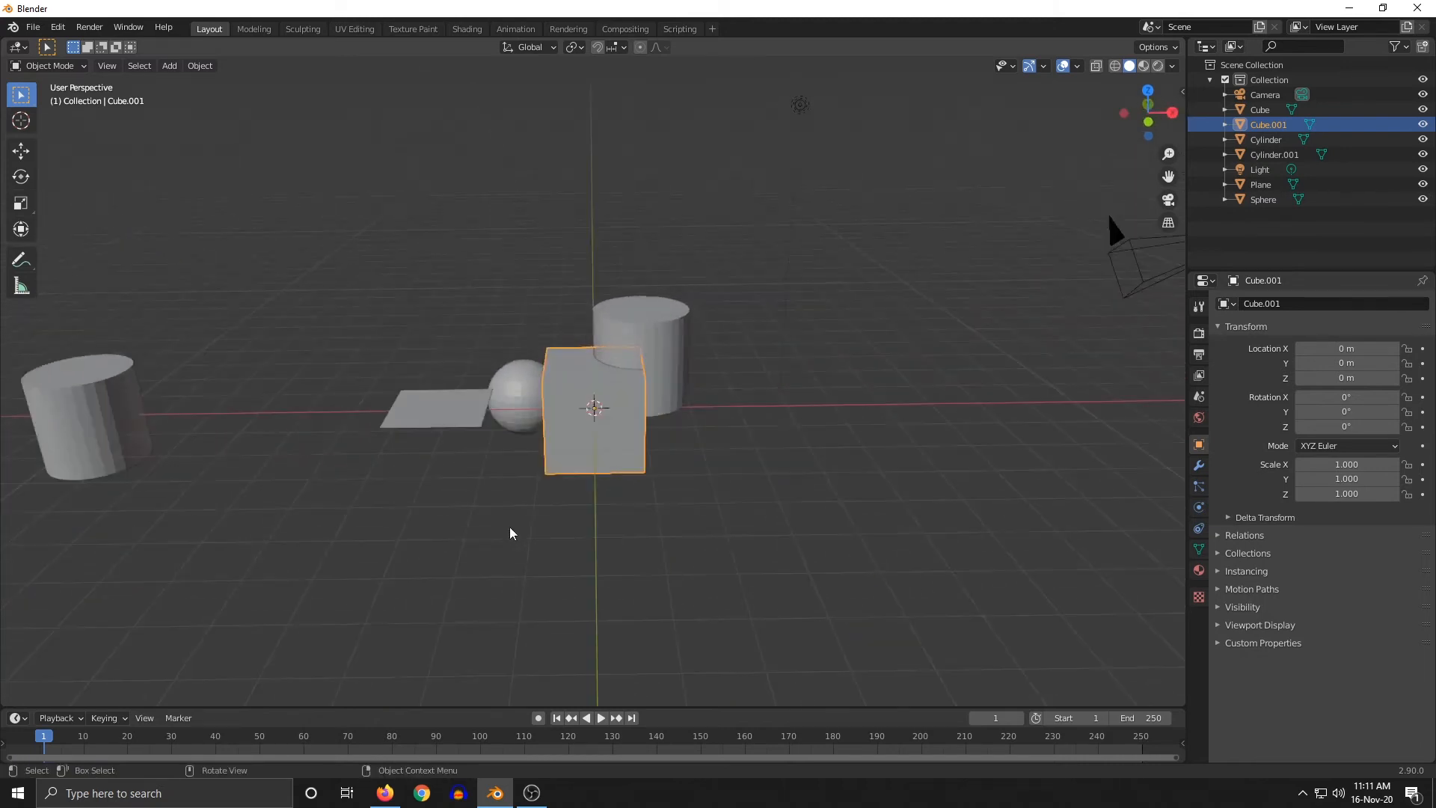
key("shift+a")
mouse_move(593, 442)
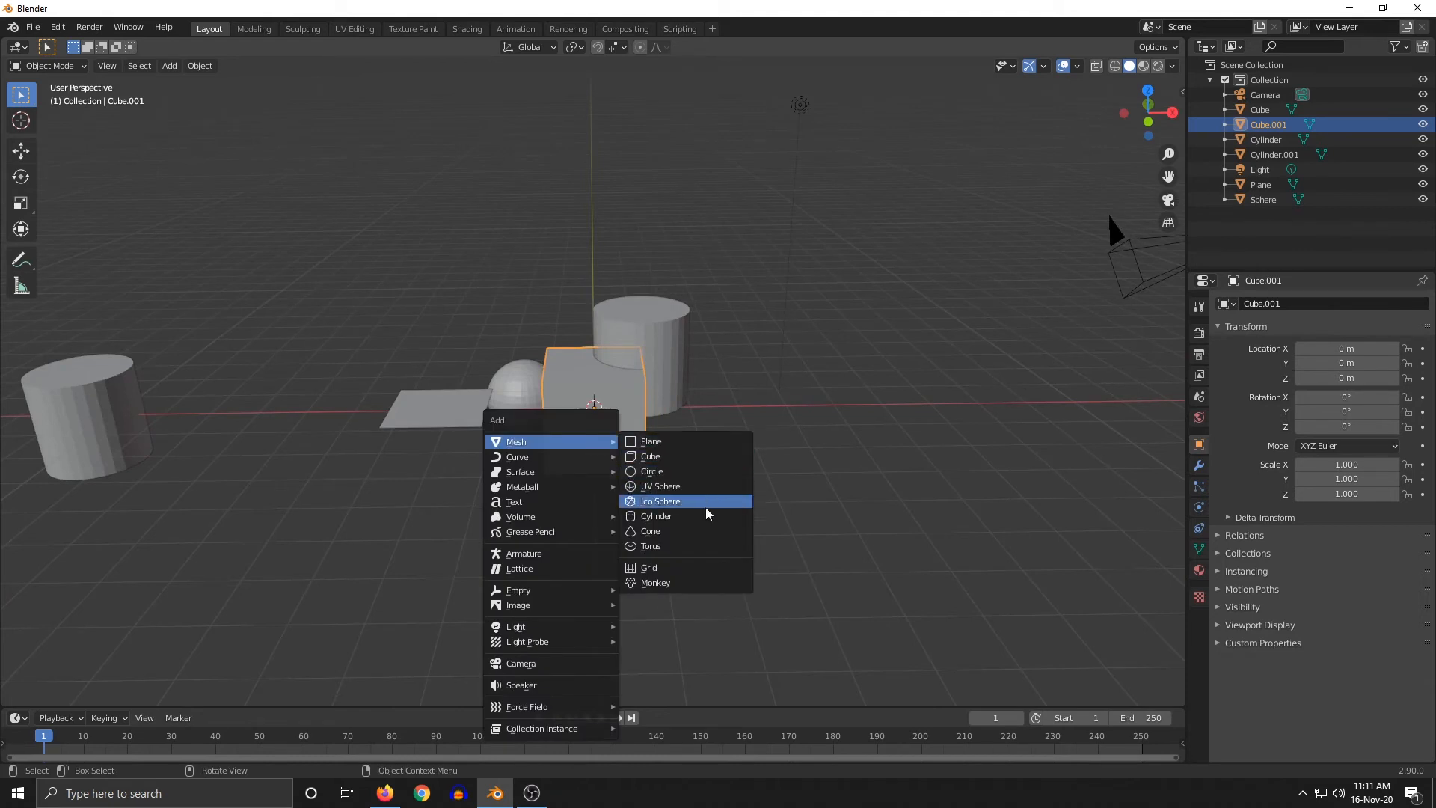
left_click(697, 487)
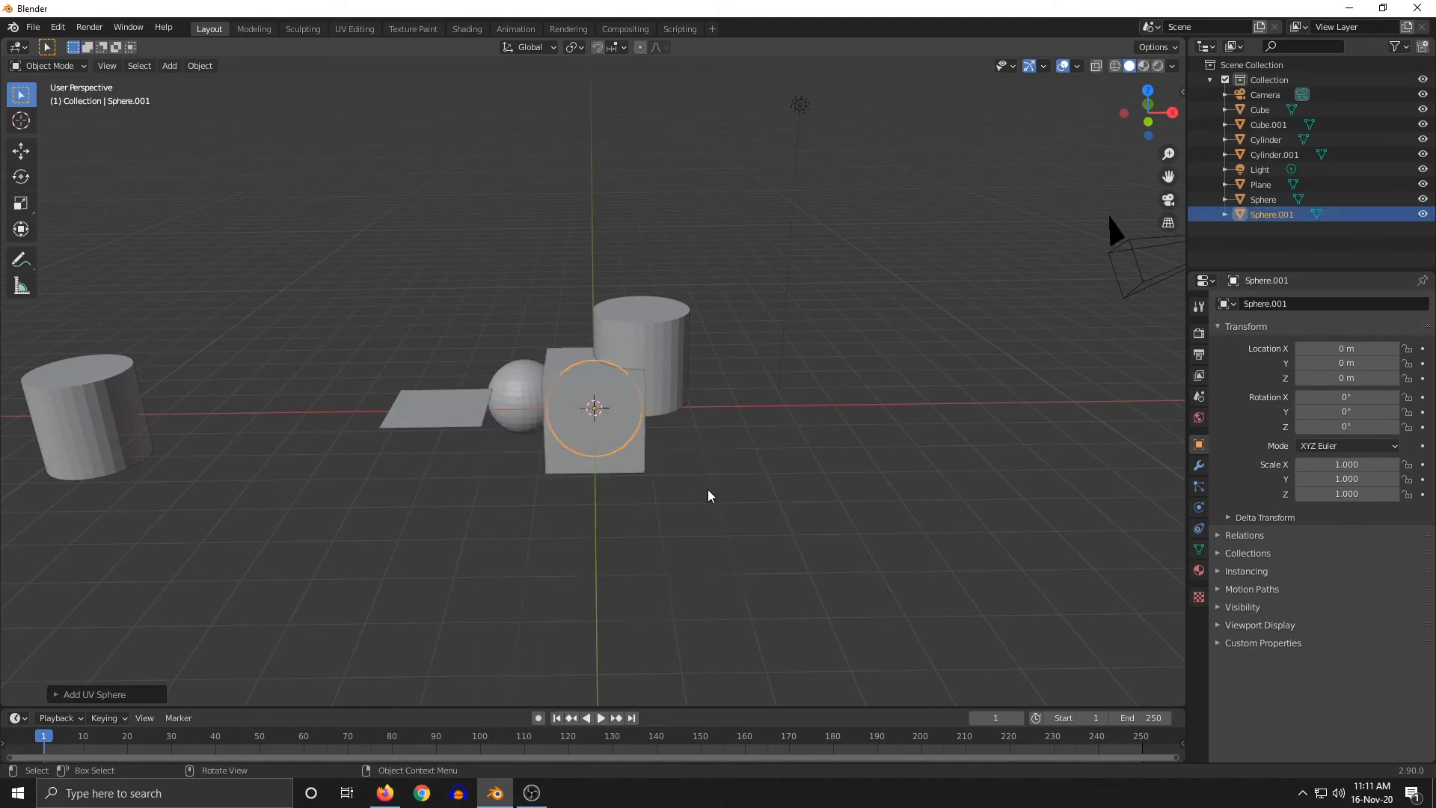
mouse_move(707, 489)
middle_mouse_down()
mouse_move(748, 486)
mouse_move(686, 489)
middle_mouse_up()
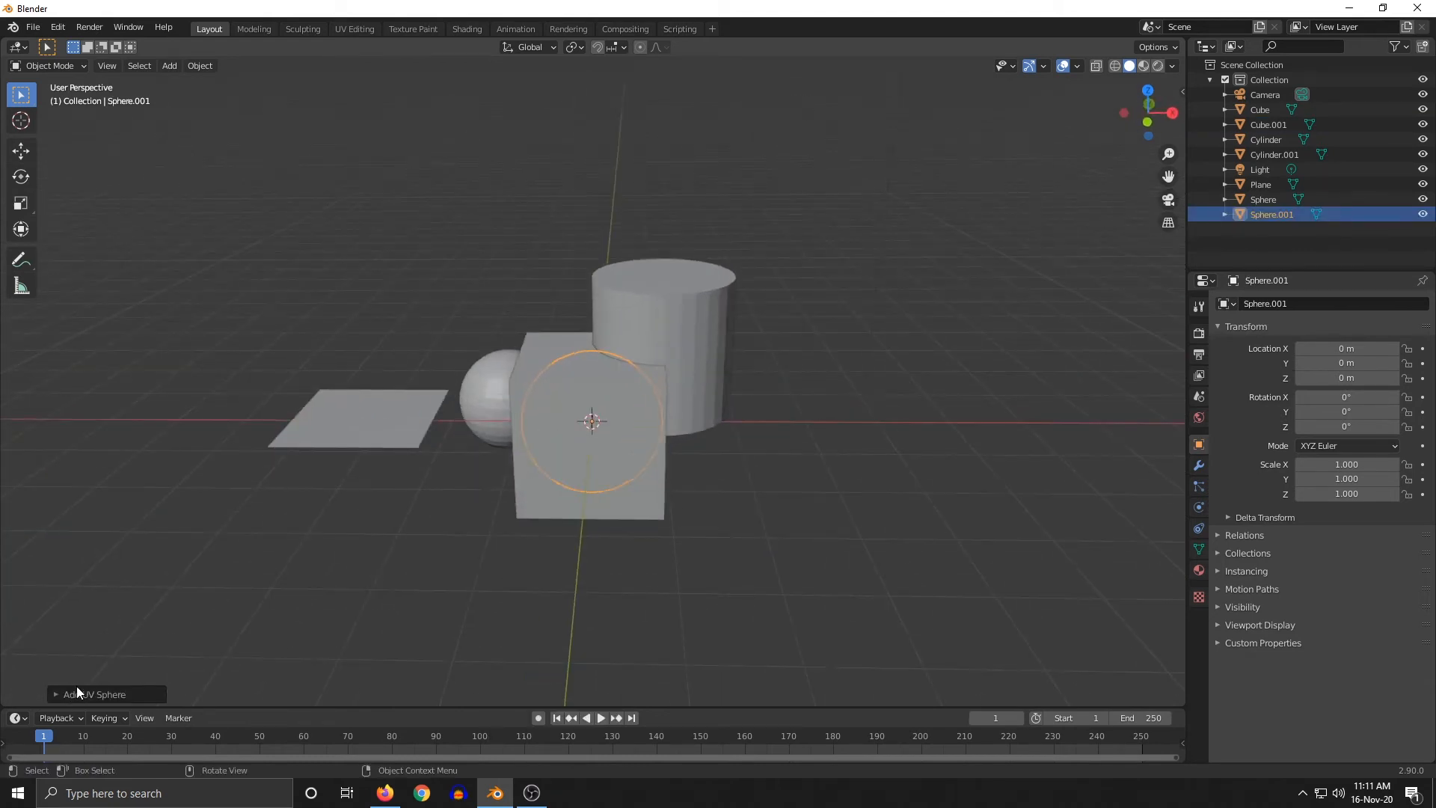
middle_click_drag(76, 686, 415, 586)
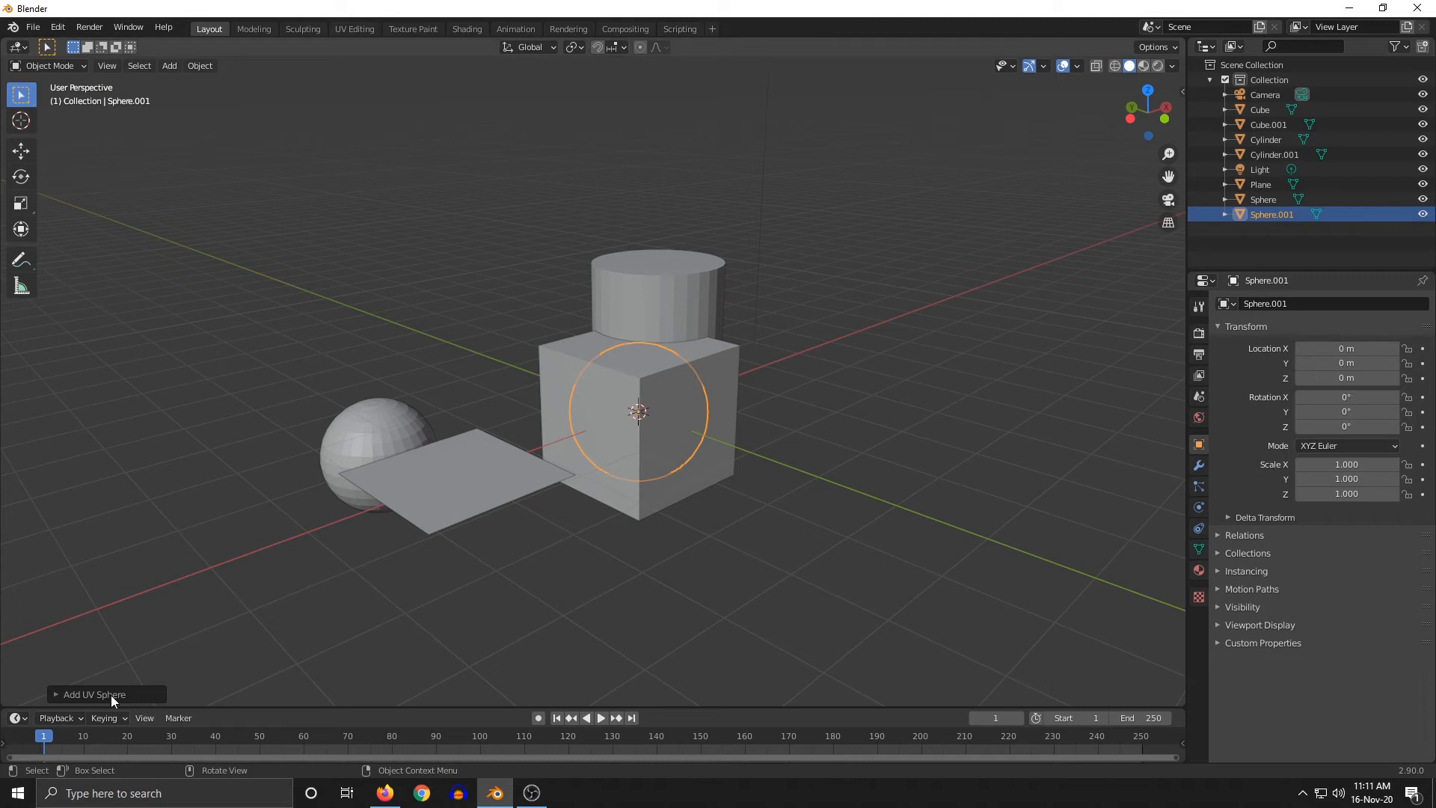
left_click(88, 695)
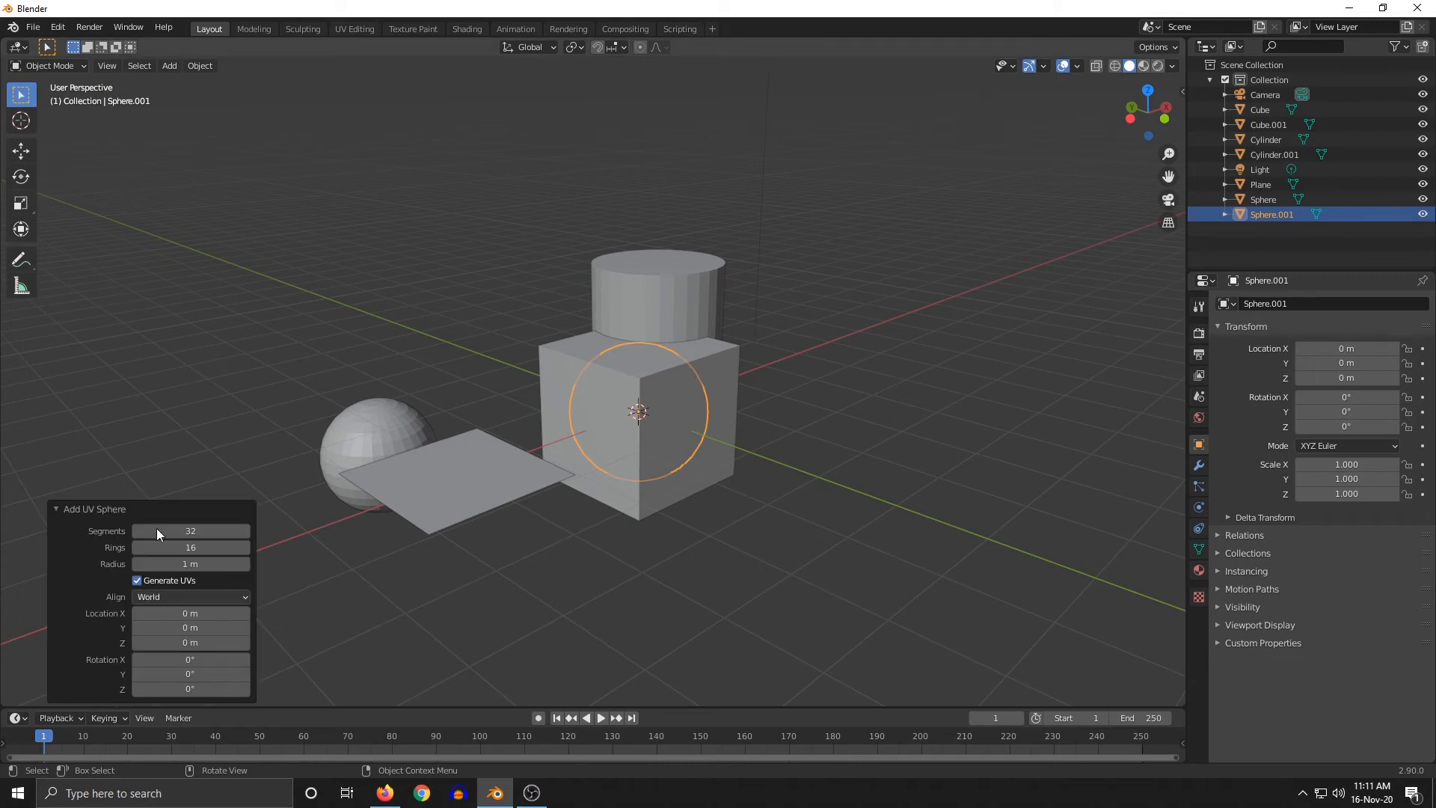
Select the older sphere behind the plane, then undo that selection and the adding of the new UV sphere
left_click(365, 444)
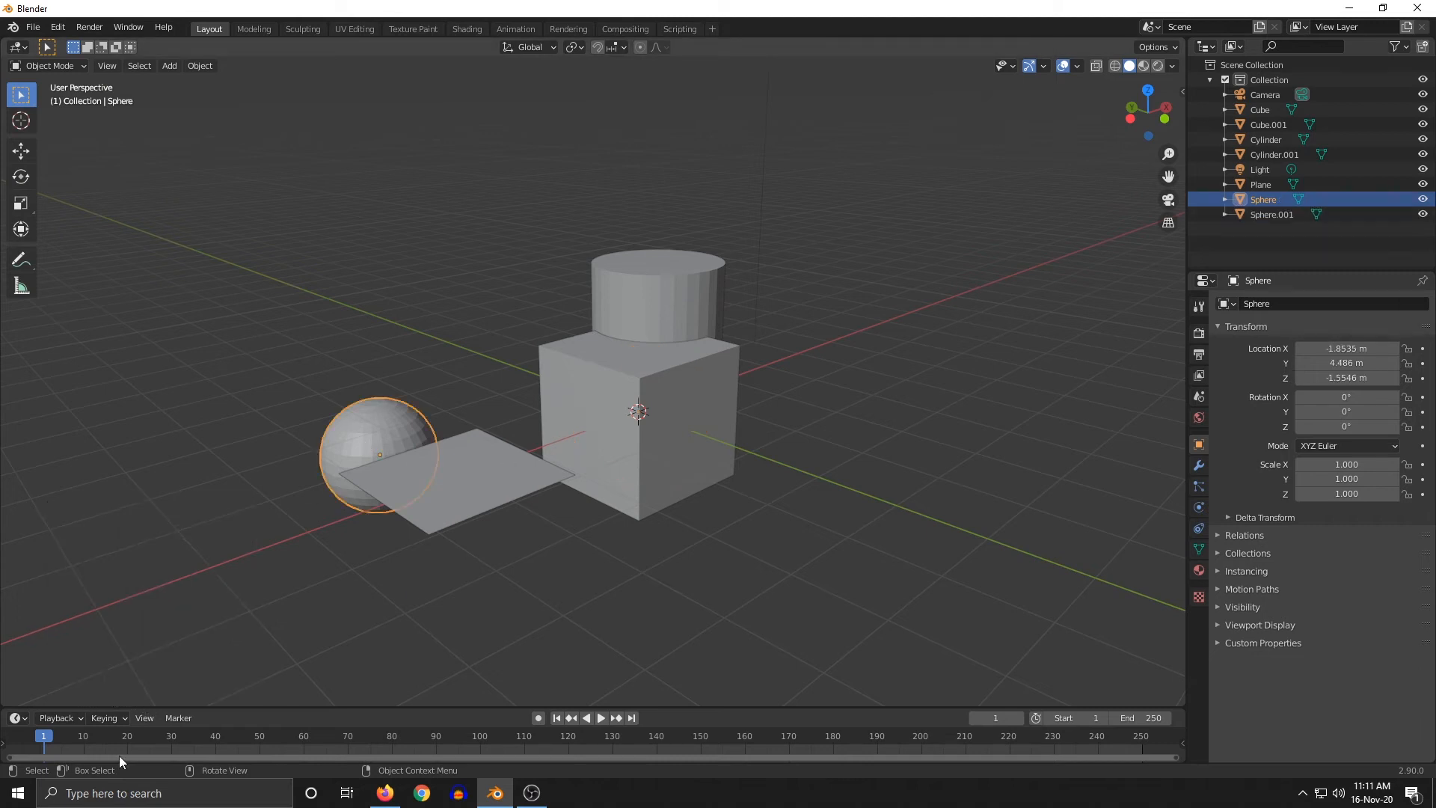
middle_click_drag(449, 547, 365, 529)
middle_click_drag(563, 468, 608, 483)
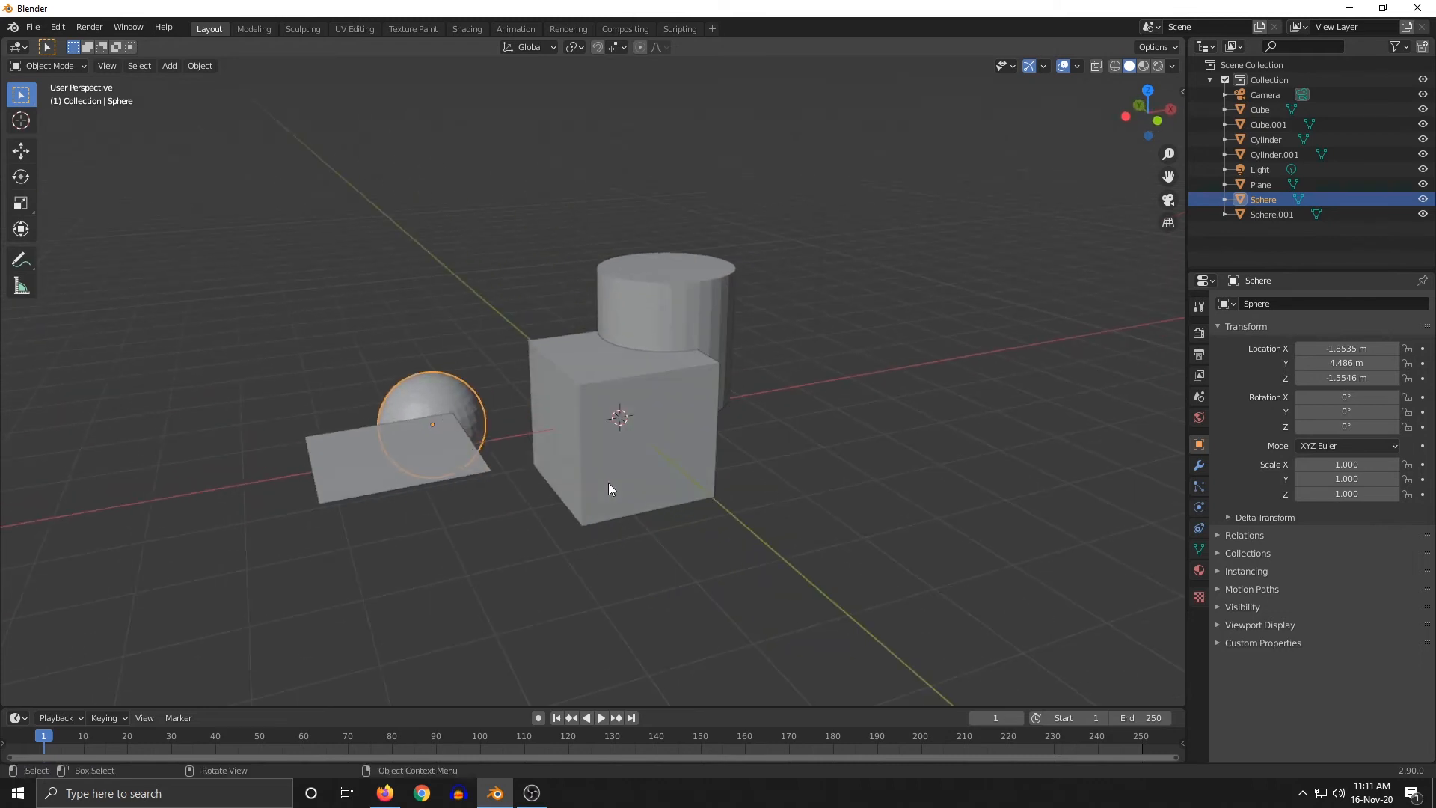
key("ctrl+z")
key("ctrl+z")
middle_click_drag(788, 479, 720, 470)
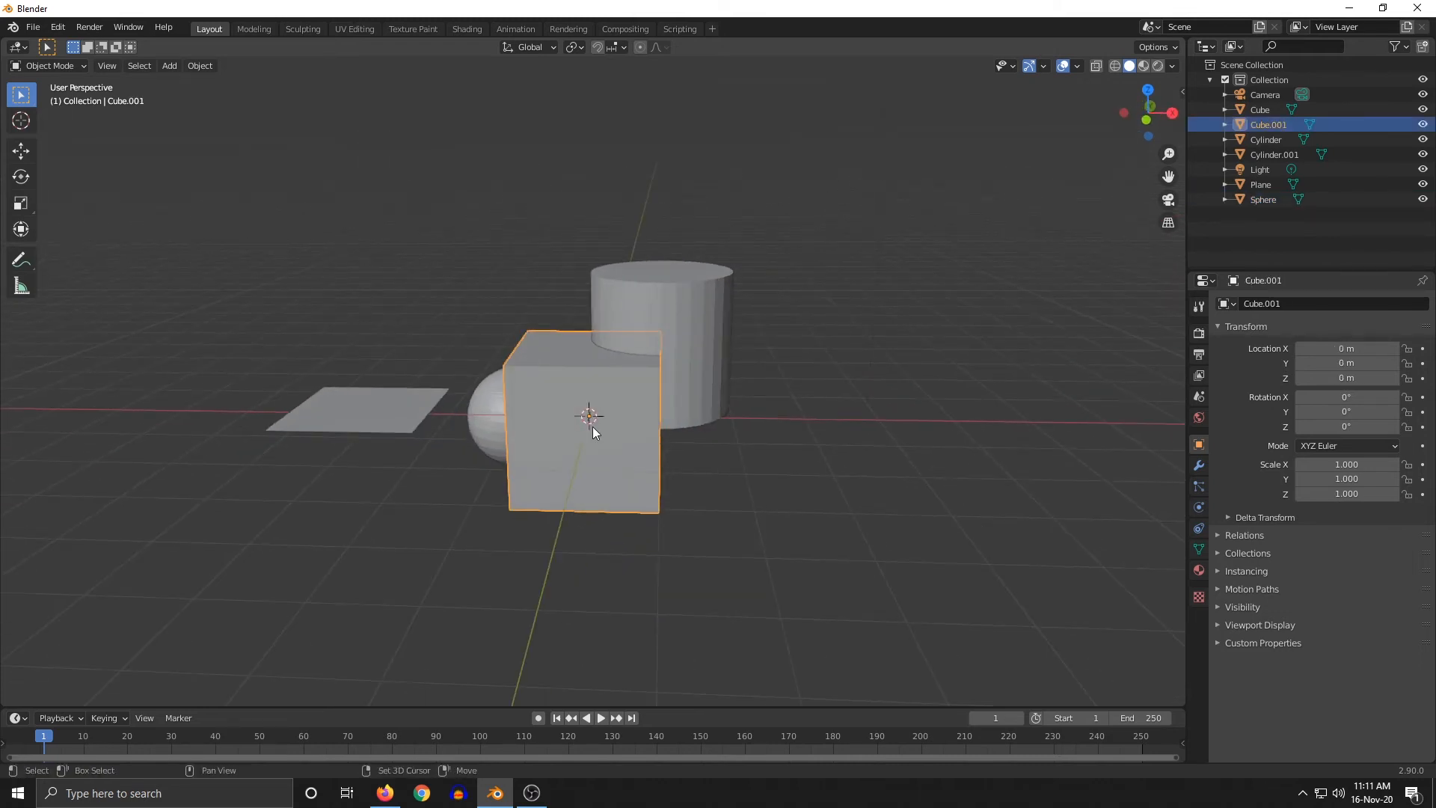
Add the UV sphere at the world origin again and view it inside the cube
key("shift+a")
mouse_move(524, 421)
left_click(658, 478)
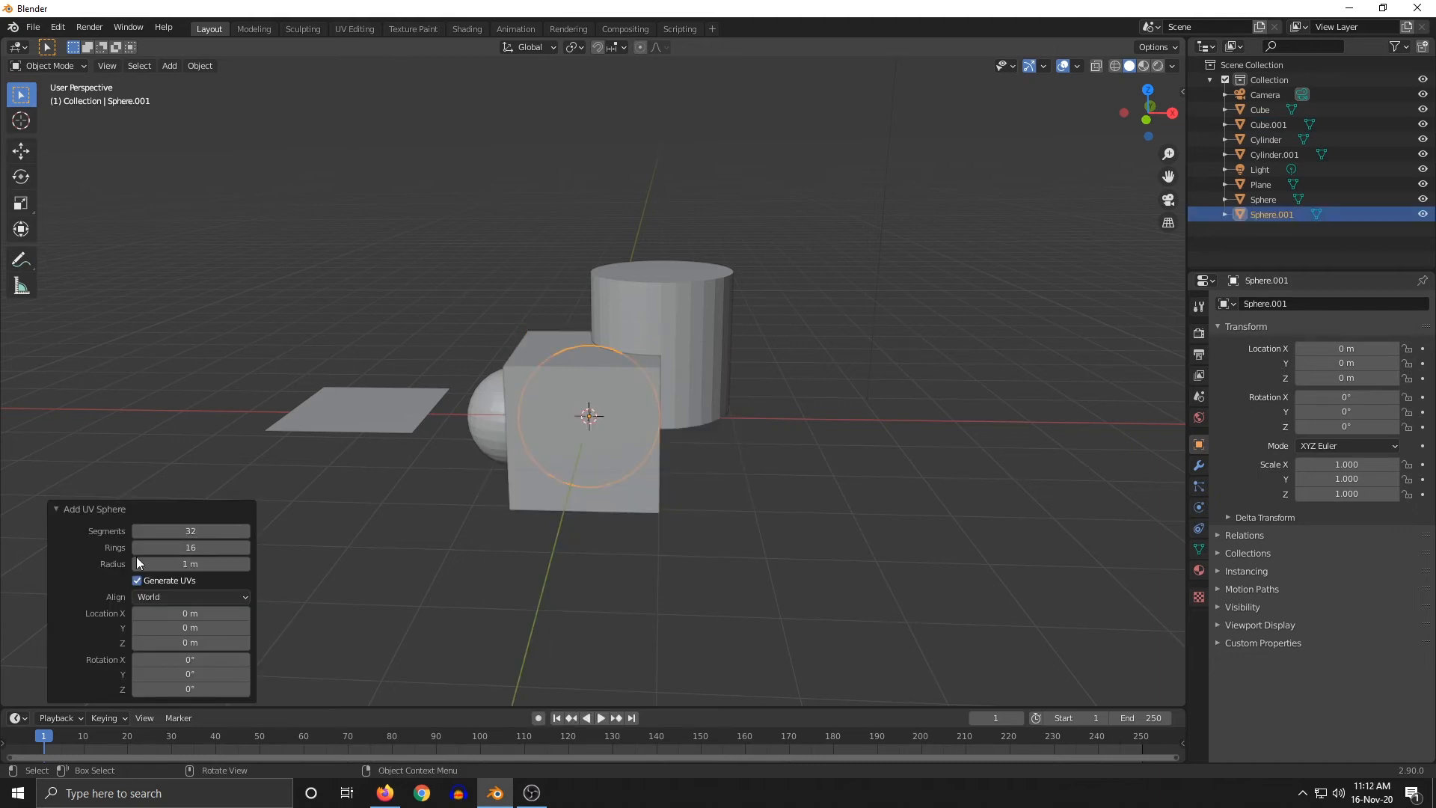
scroll(561, 545, "down", 1)
middle_click_drag(561, 544, 658, 275)
scroll(568, 548, "up", 2)
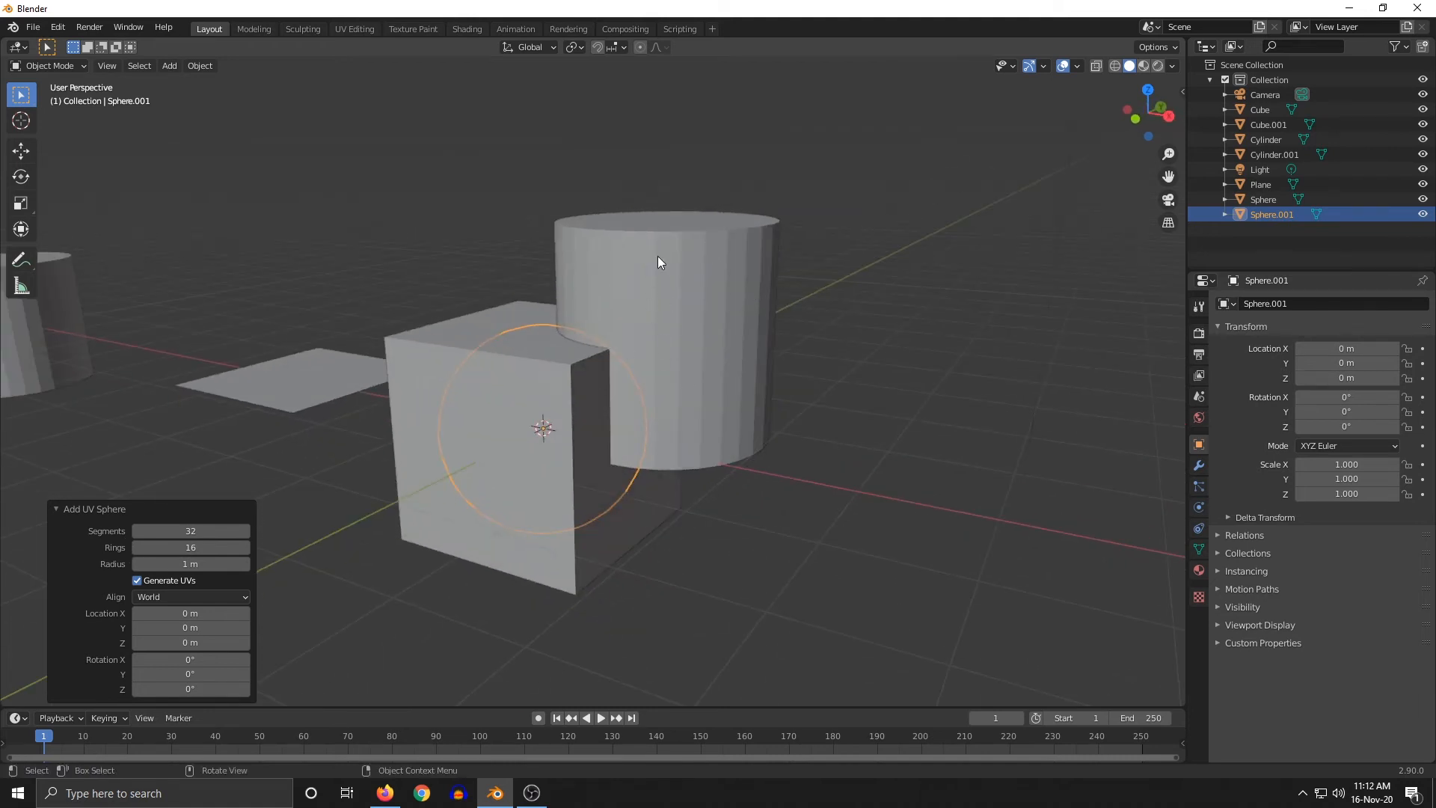
middle_click_drag(676, 366, 645, 513)
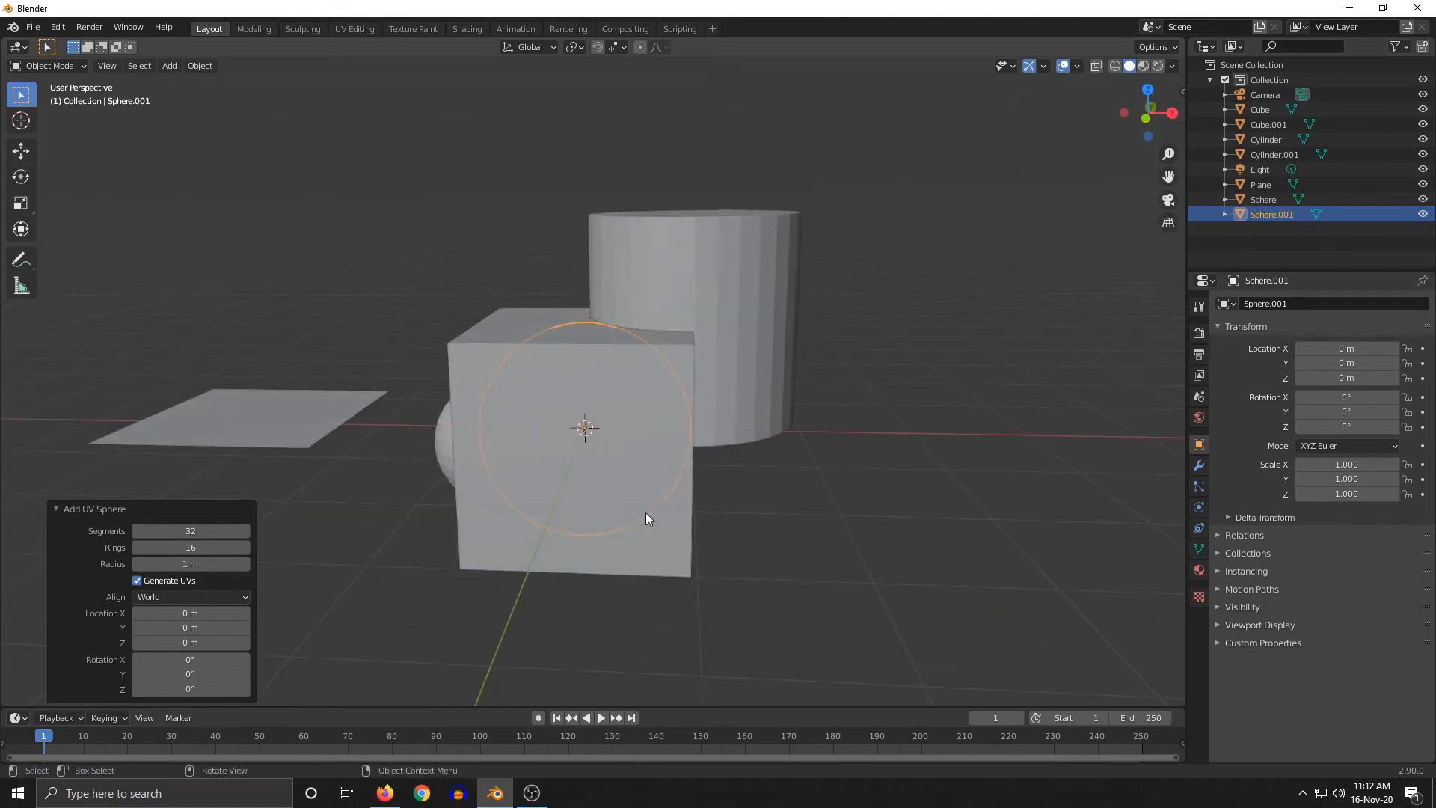
Delete the new sphere, the two overlapping cubes at the world origin and the cylinder on the cube's edge
key("x")
left_click(642, 512)
left_click(575, 485)
key("x")
left_click(567, 479)
key("x")
left_click(493, 455)
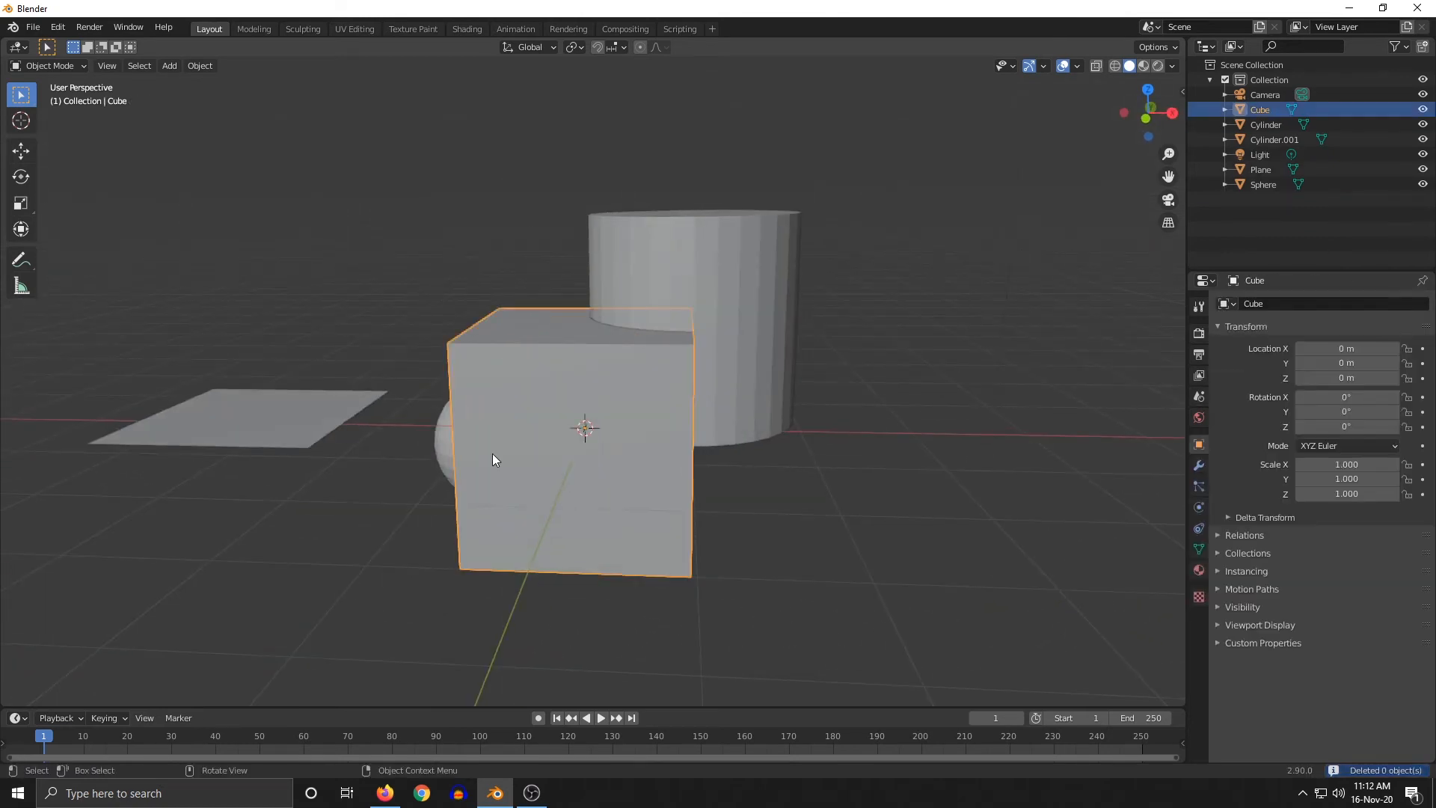
key("x")
left_click(492, 453)
middle_click_drag(640, 410, 698, 380)
left_click(692, 383)
key("x")
left_click(691, 385)
Add a UV sphere at the 3D cursor in the cleared world origin
key("shift+a")
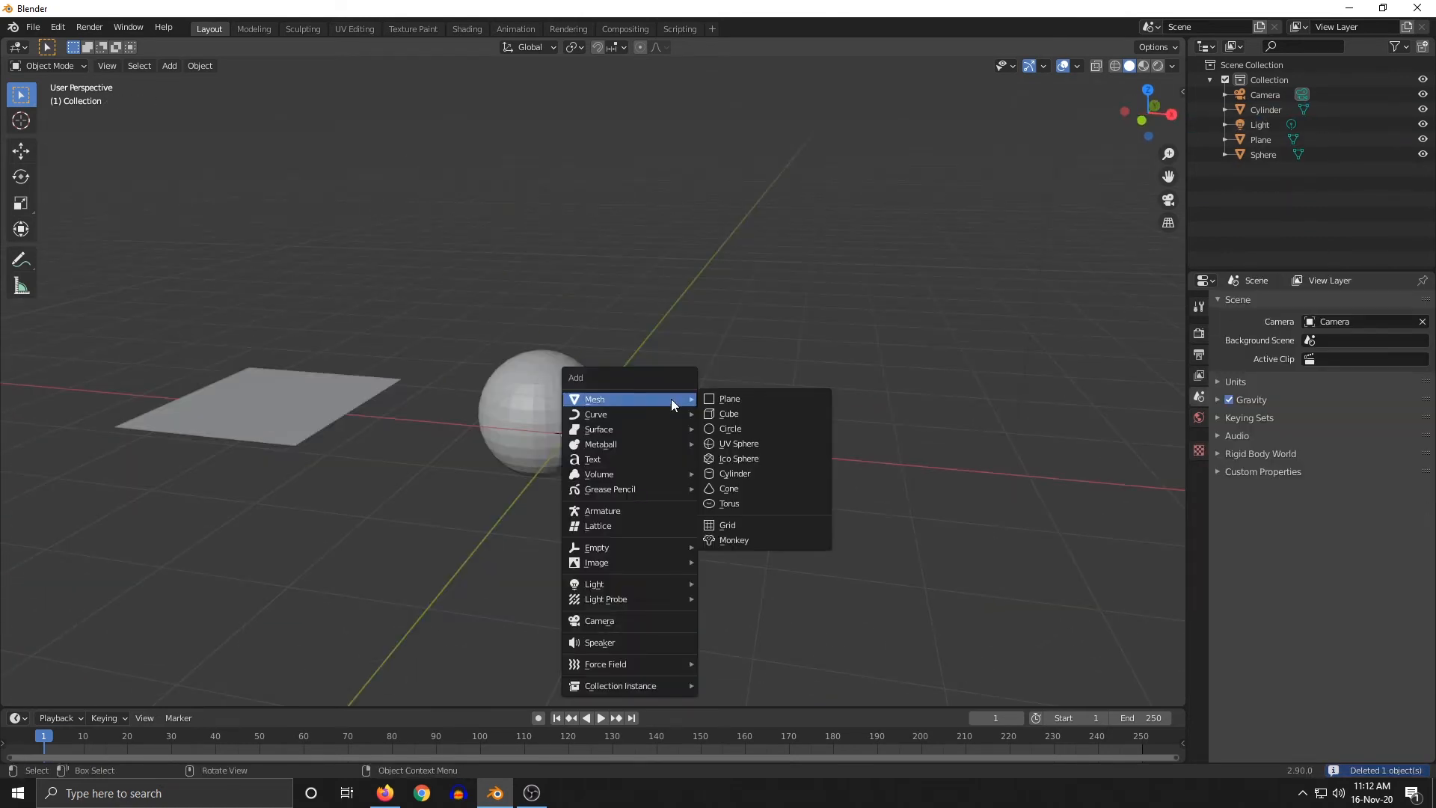
key("shift+a")
mouse_move(632, 437)
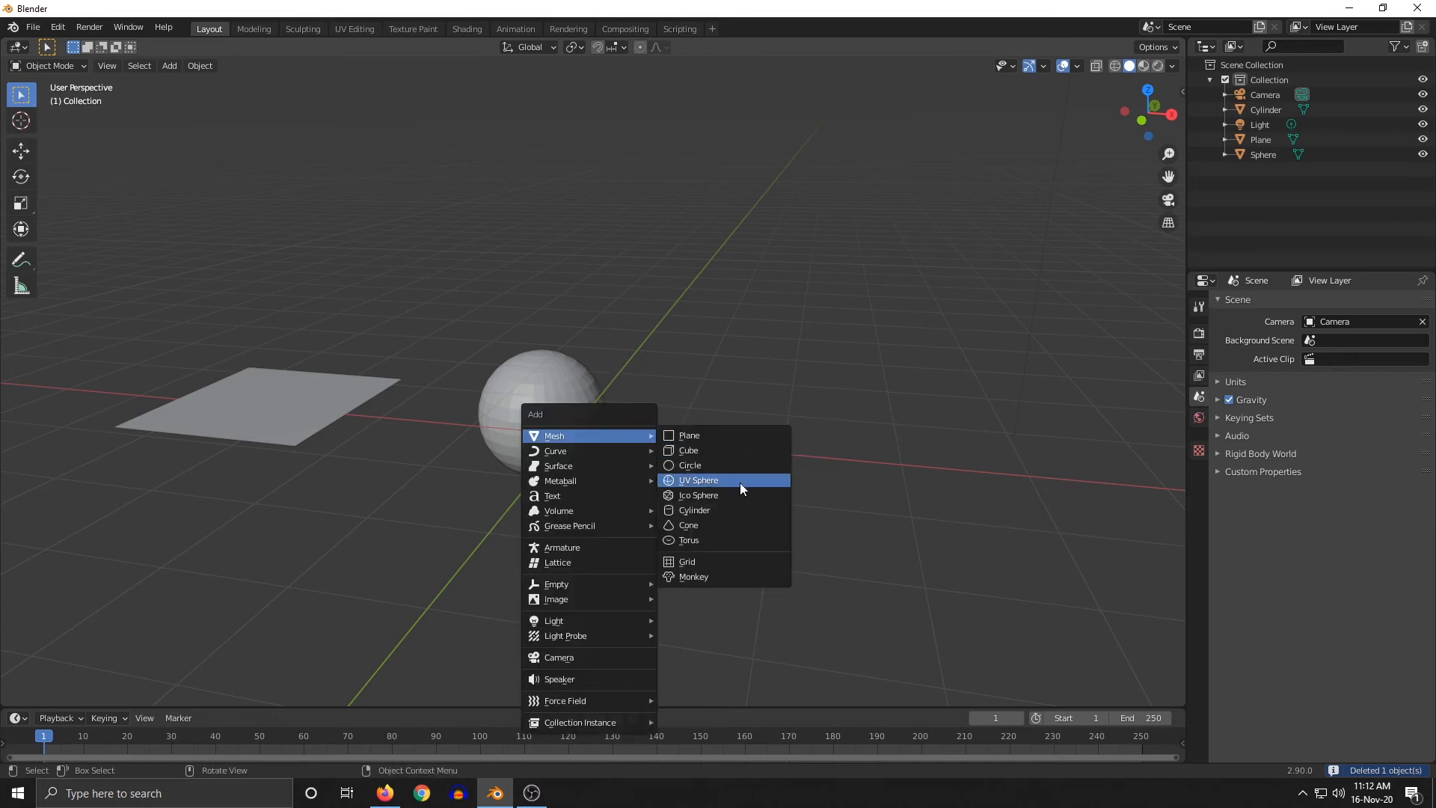
left_click(739, 484)
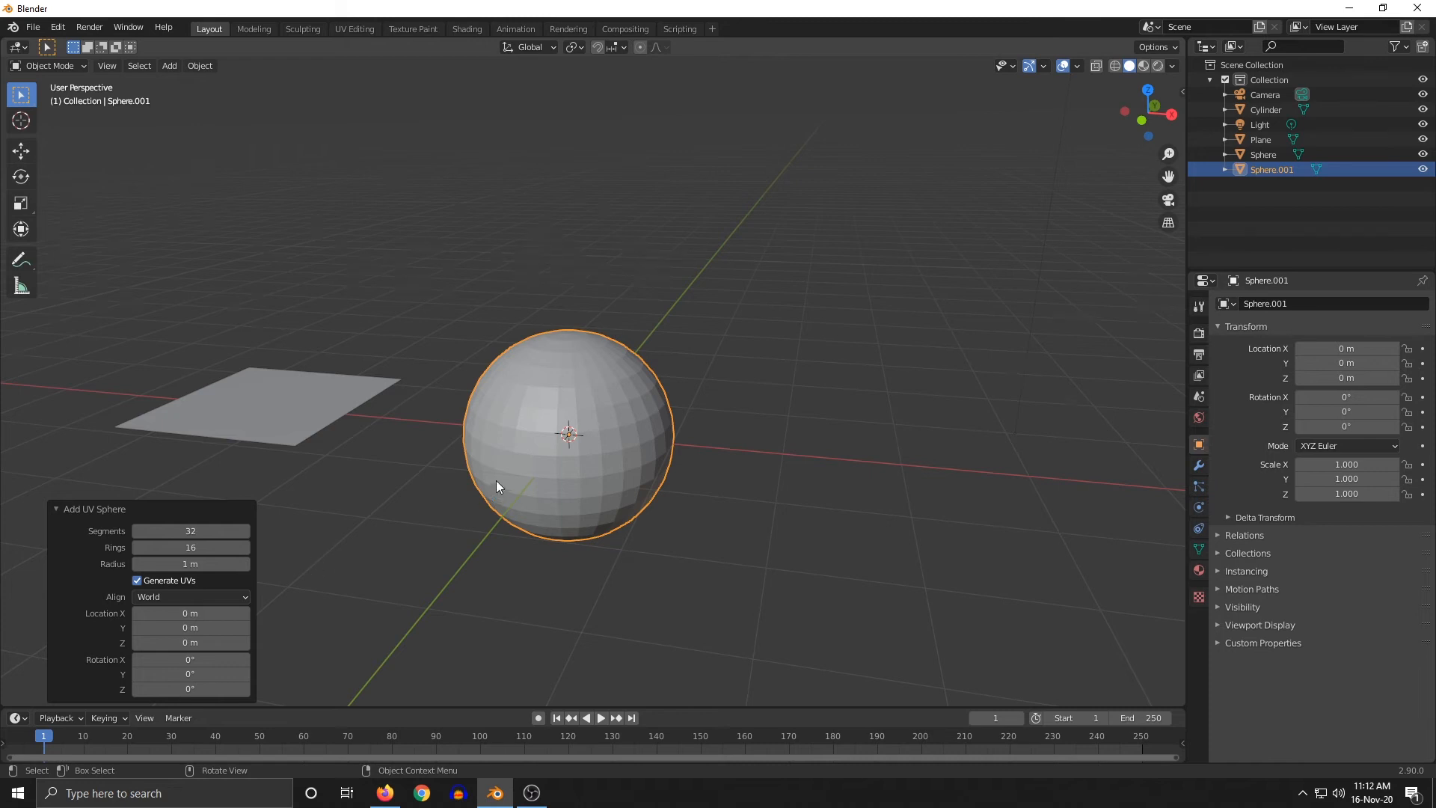
Increase the new UV sphere's segments to 43
scroll(496, 480, "up", 3)
left_click(246, 531)
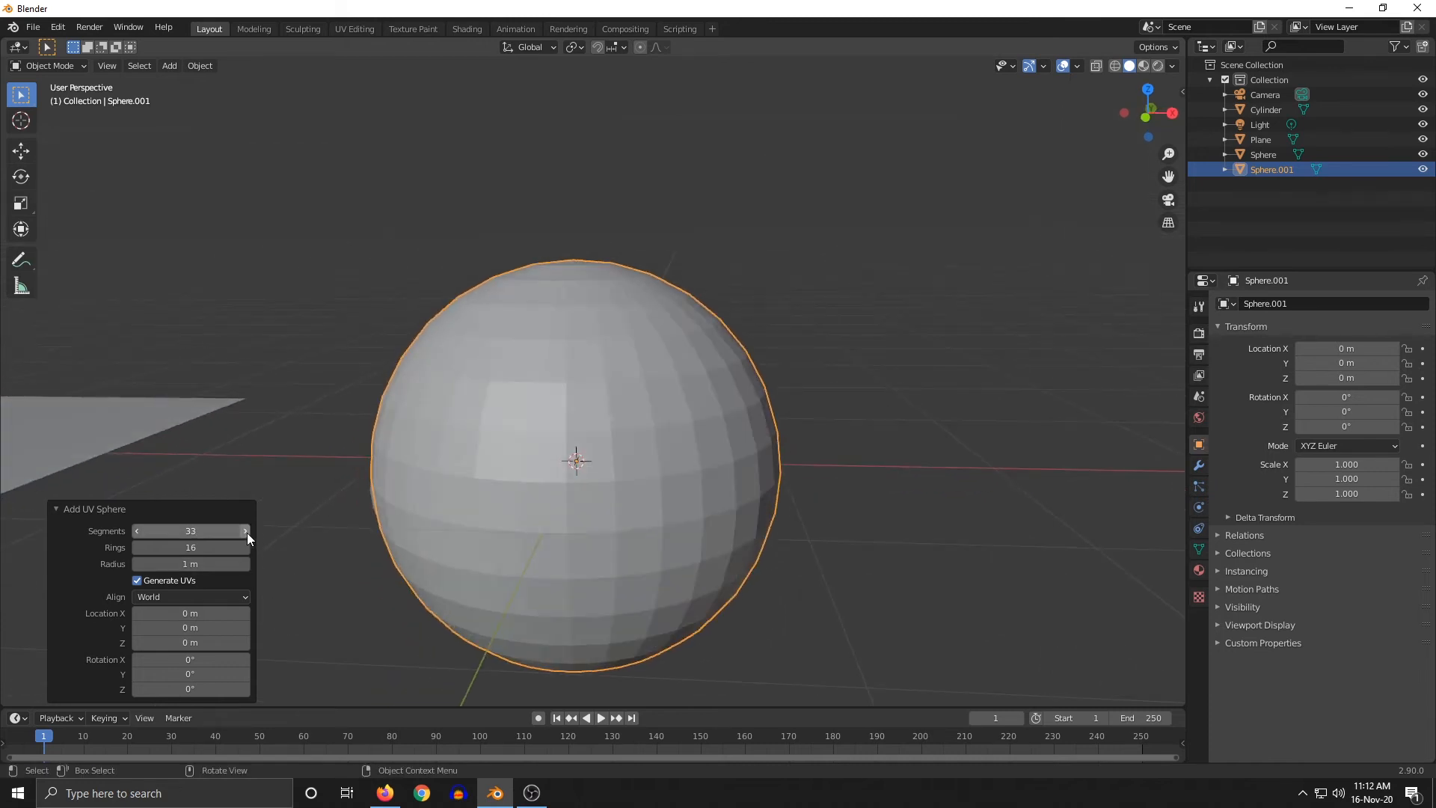
left_click(246, 531)
left_click(246, 531)
left_click(246, 531)
left_click(246, 531)
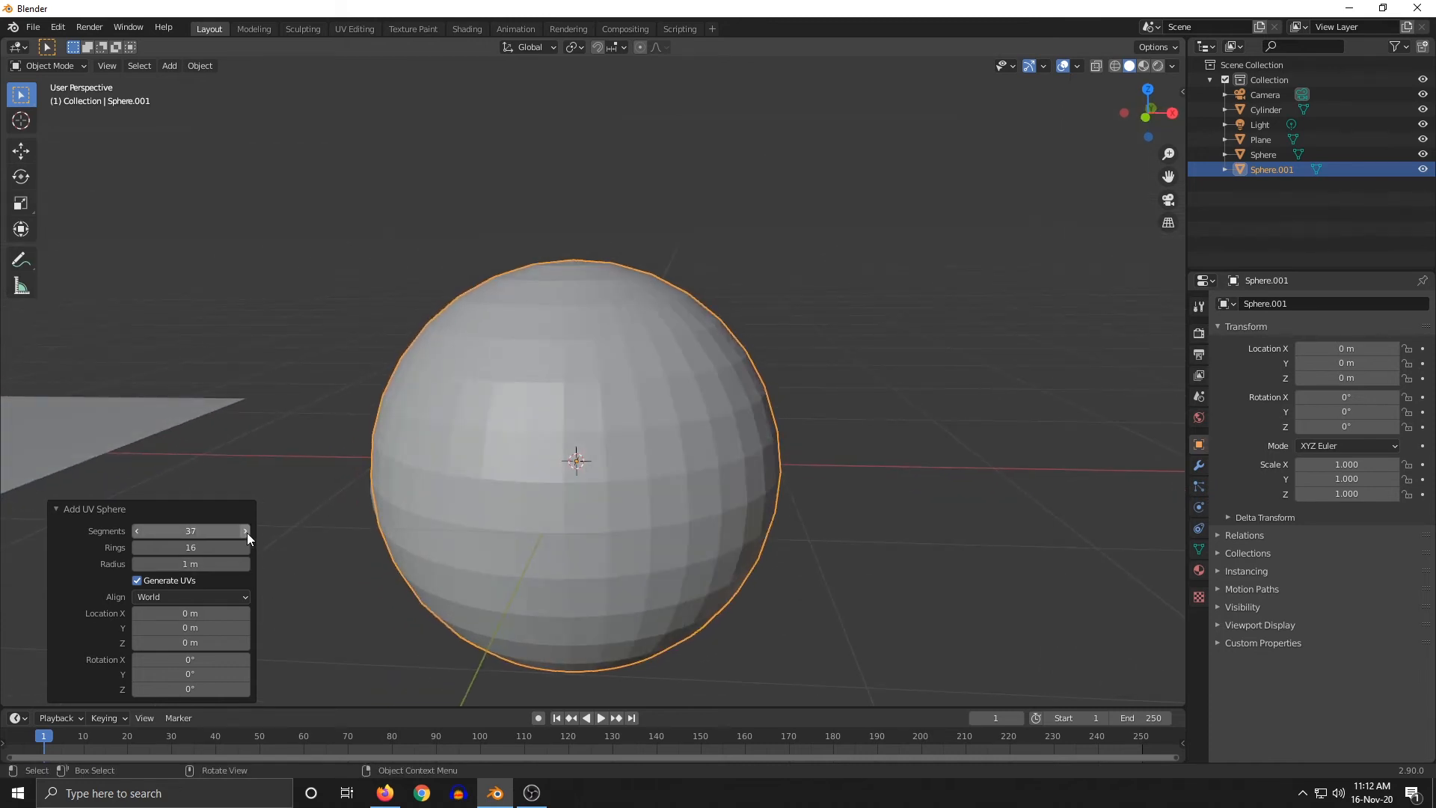
left_click(246, 531)
left_click(246, 531)
left_click(246, 531)
left_click(247, 531)
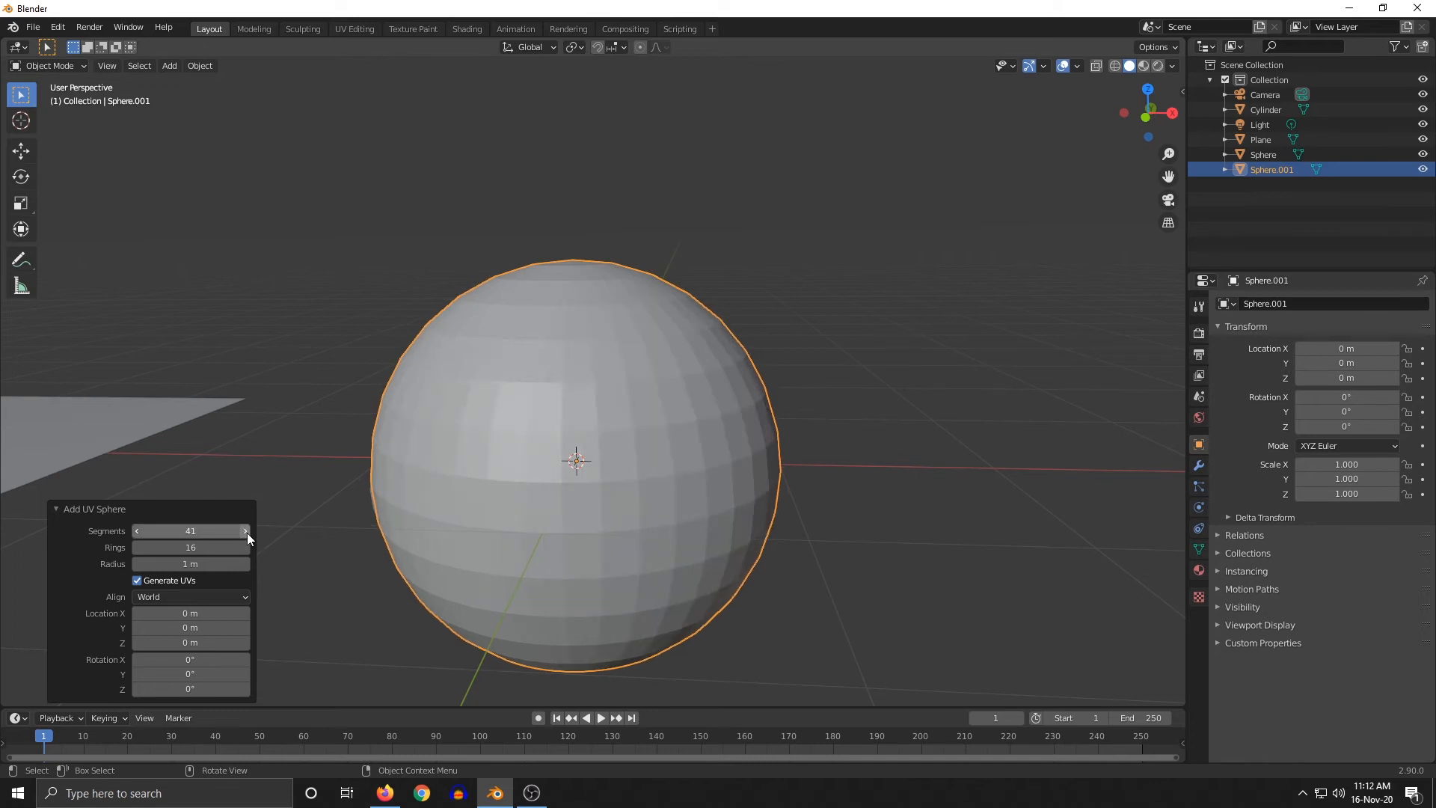
left_click(246, 531)
left_click(246, 531)
Increase the new UV sphere's rings to 25
left_click(244, 549)
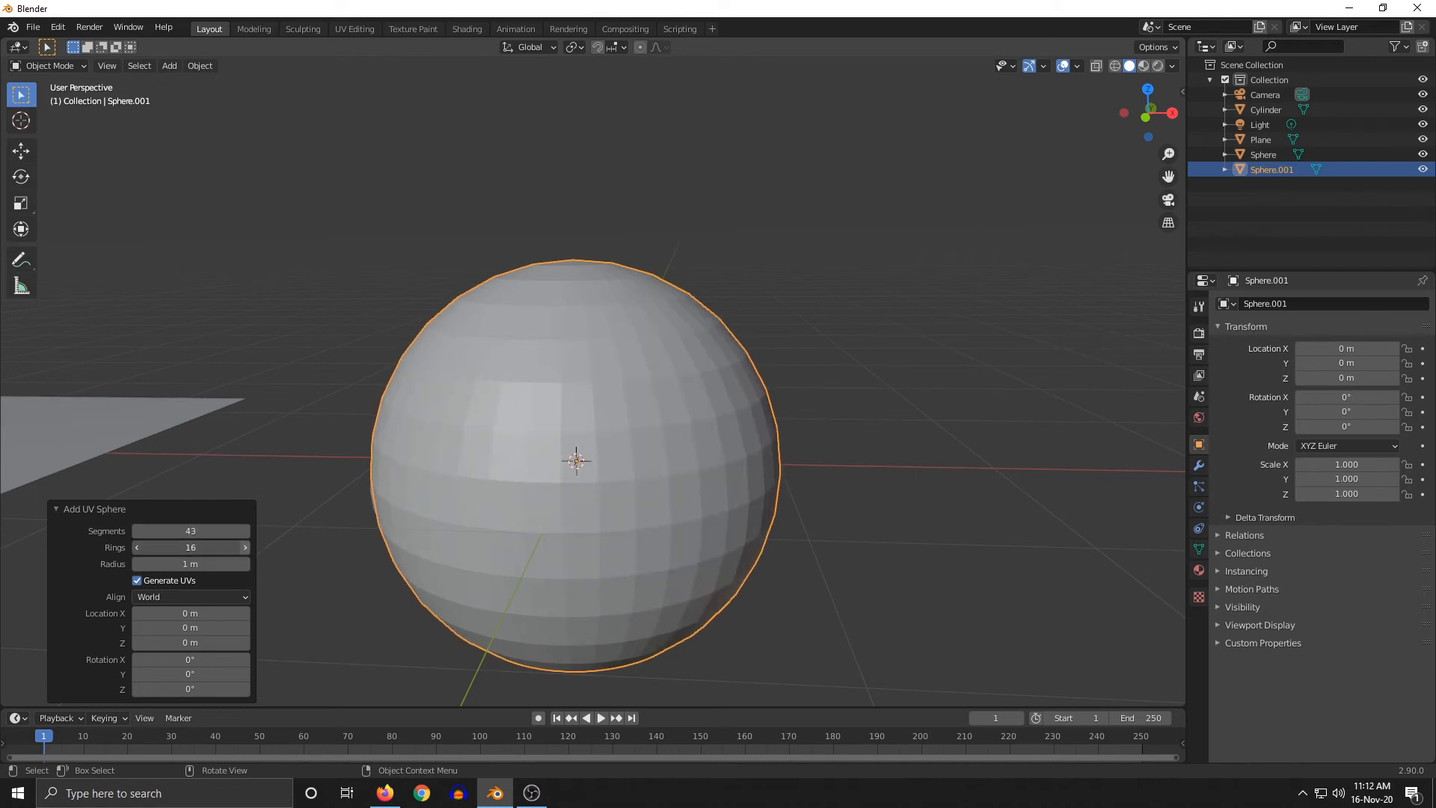
left_click(244, 549)
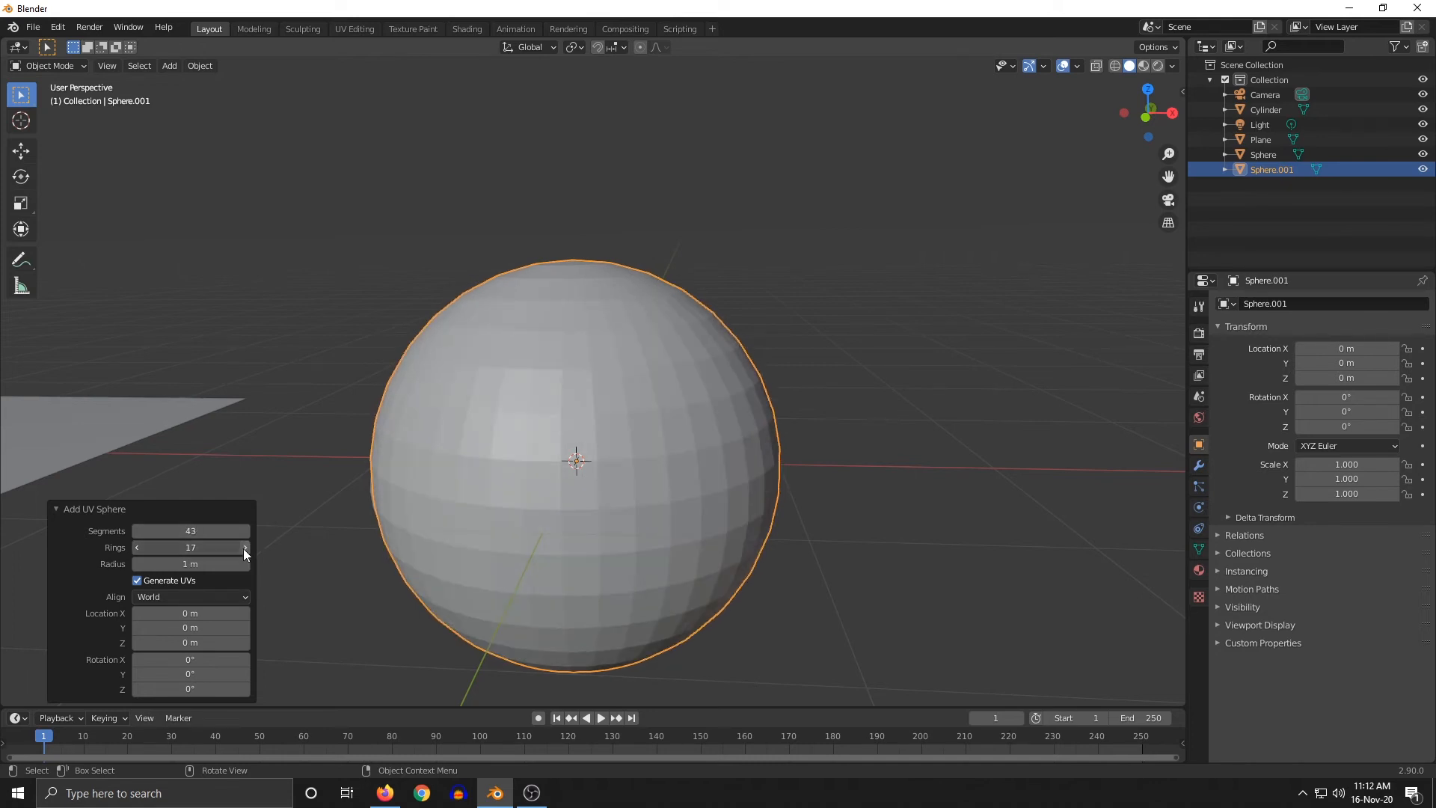
left_click(244, 549)
left_click(244, 549)
left_click(244, 549)
left_click(243, 549)
left_click(244, 549)
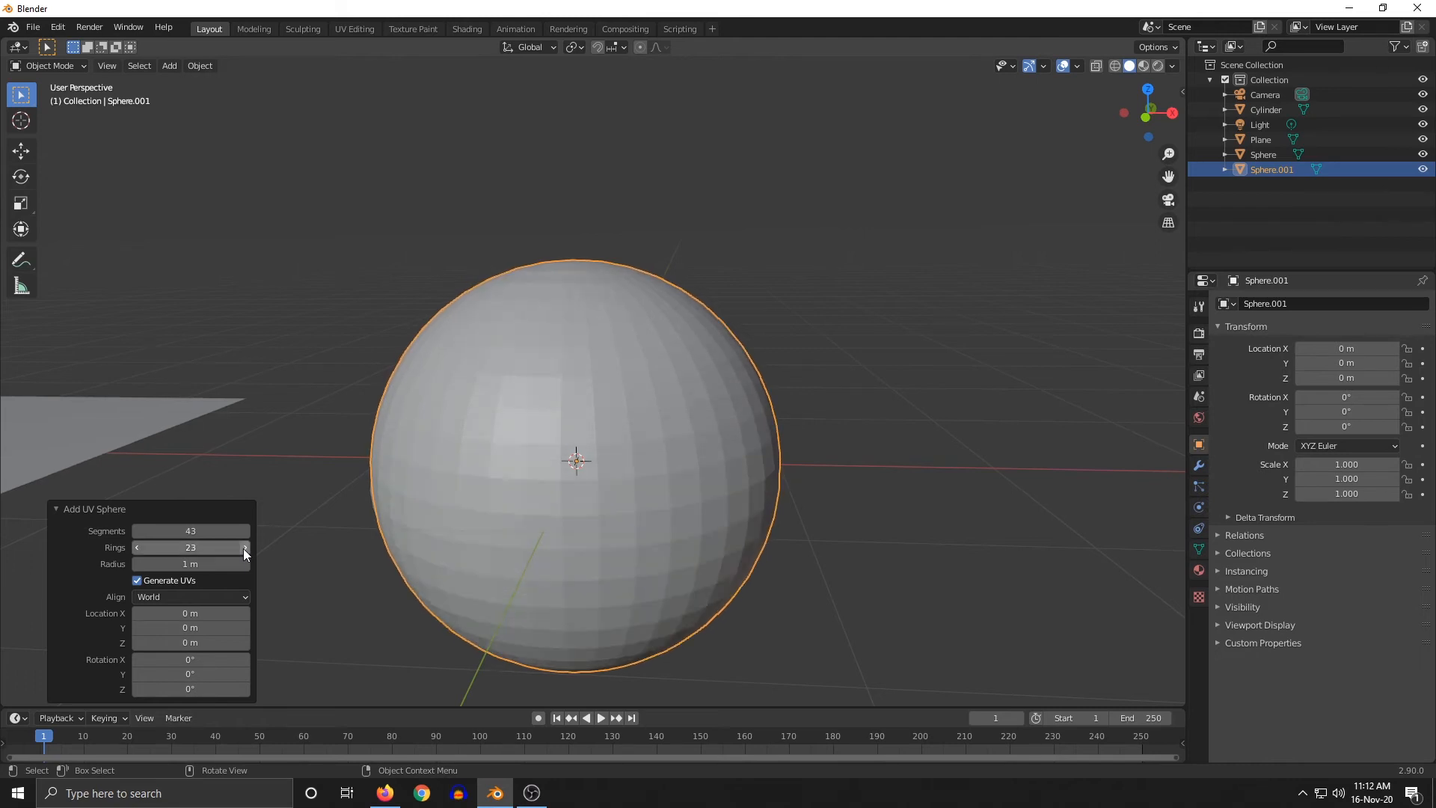
left_click(244, 549)
left_click(243, 549)
scroll(617, 461, "down", 2)
middle_click_drag(619, 466, 401, 485)
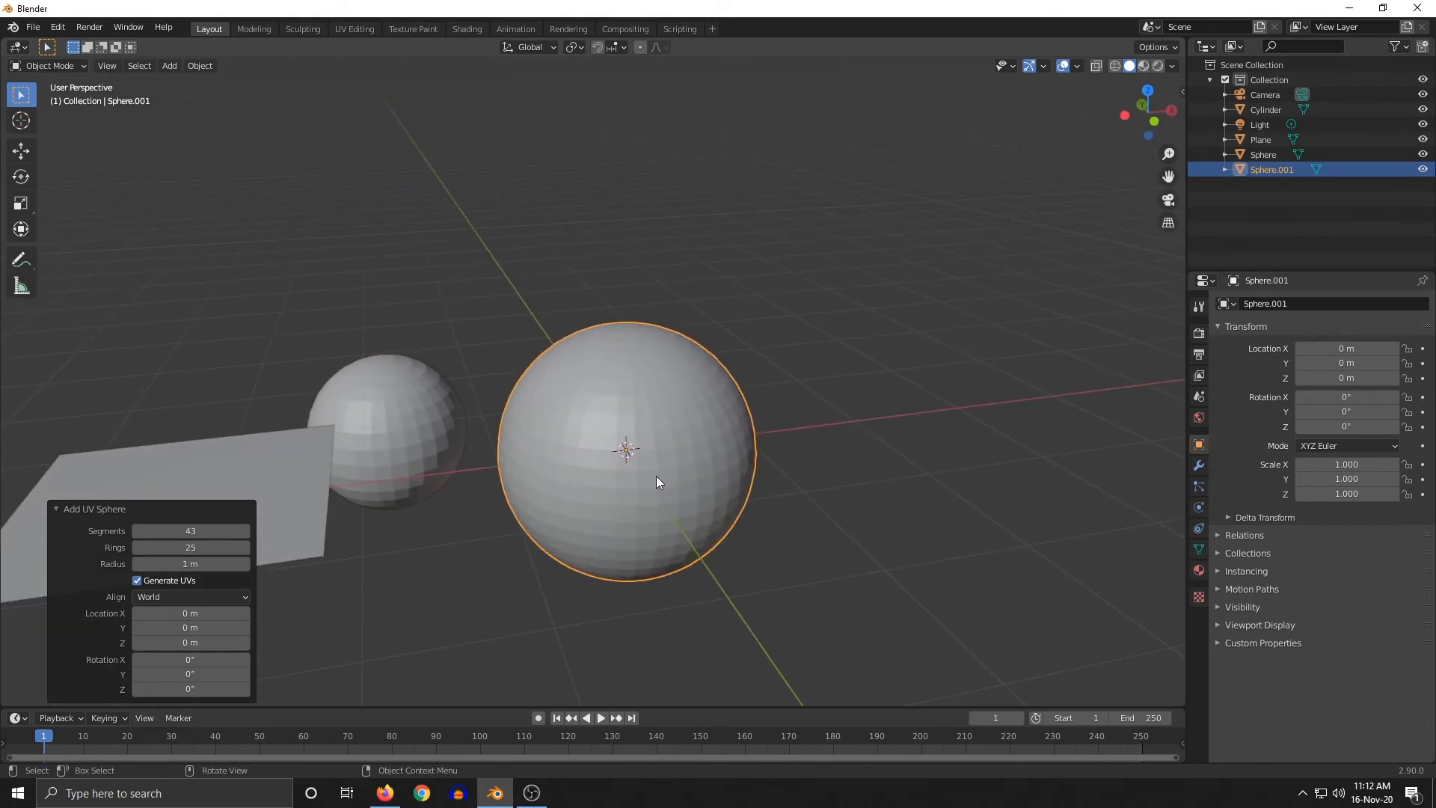
Apply Shade Smooth to the UV sphere at the world origin
right_click(659, 400)
left_click(595, 400)
mouse_move(718, 419)
middle_mouse_down()
mouse_move(812, 426)
mouse_move(769, 416)
middle_mouse_up()
middle_click_drag(736, 476, 763, 461, "ctrl")
scroll(835, 403, "down", 2)
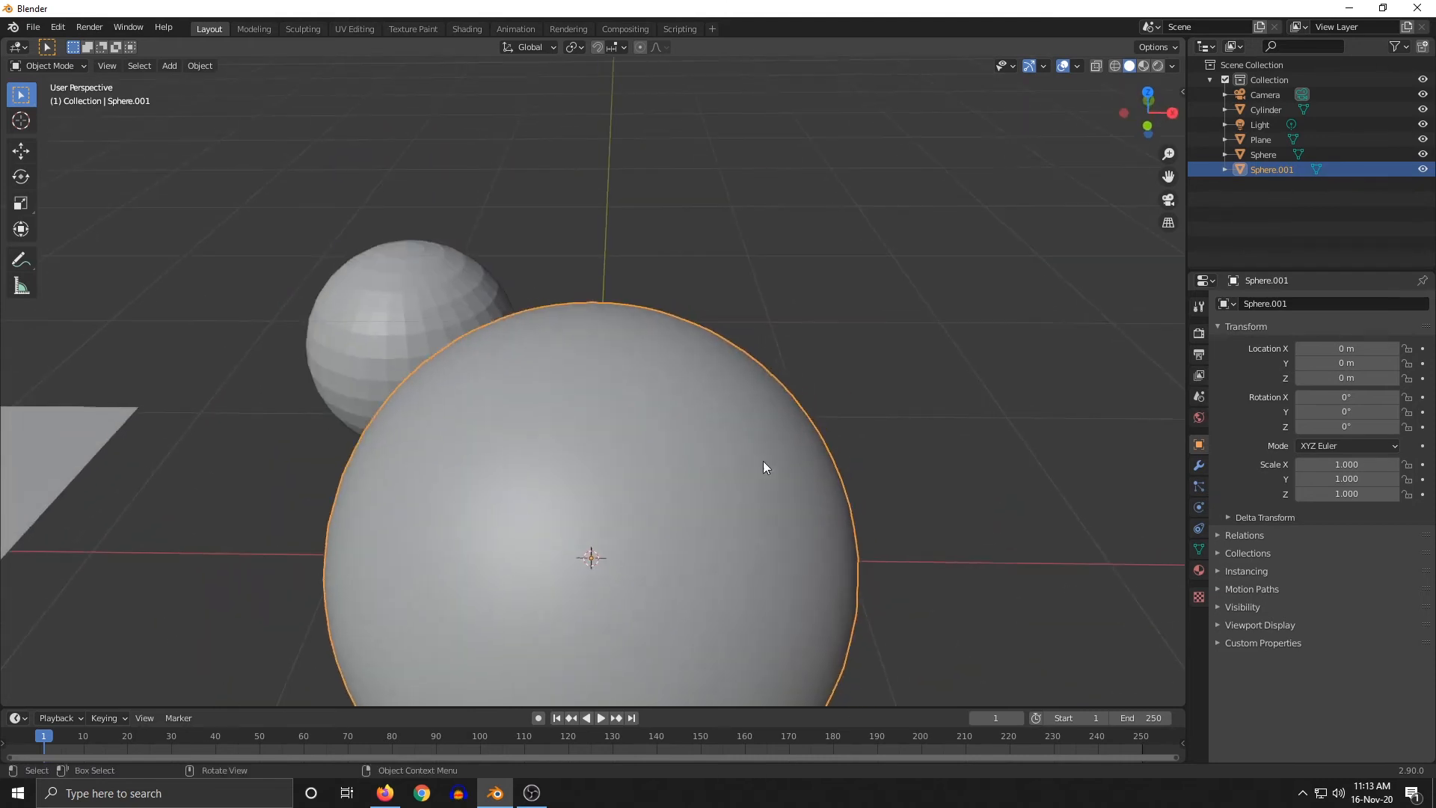
Select the older sphere near the plane and apply Shade Smooth to it
scroll(763, 461, "down", 3)
left_click(442, 330)
right_click(442, 330)
left_click(438, 333)
middle_click_drag(438, 333, 494, 378)
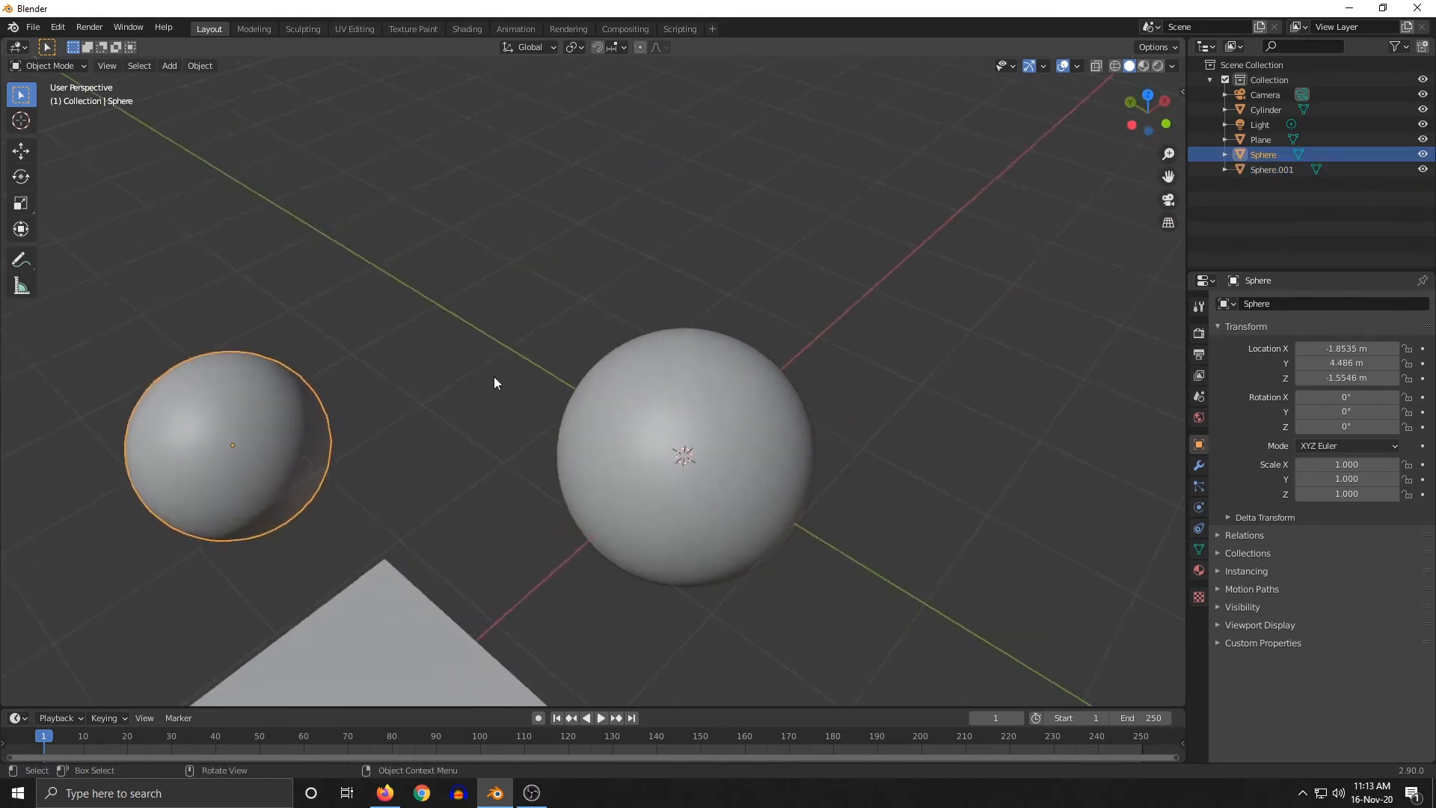
Compare the outlines of the two smooth-shaded spheres up close, selecting the one at the world origin
scroll(494, 377, "up", 4)
middle_click_drag(100, 470, 490, 465, "shift")
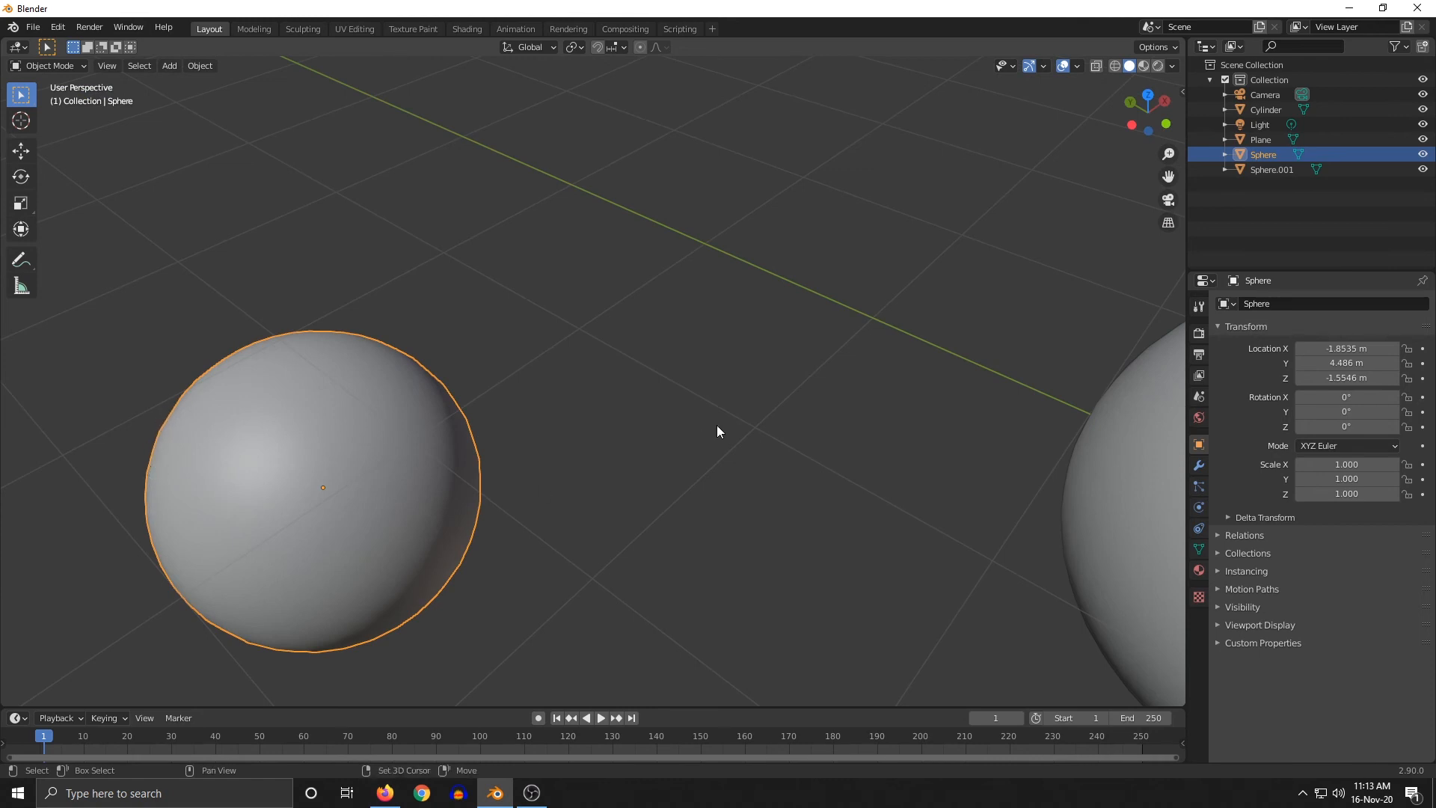
middle_click_drag(718, 427, 37, 263, "shift")
left_click(439, 324)
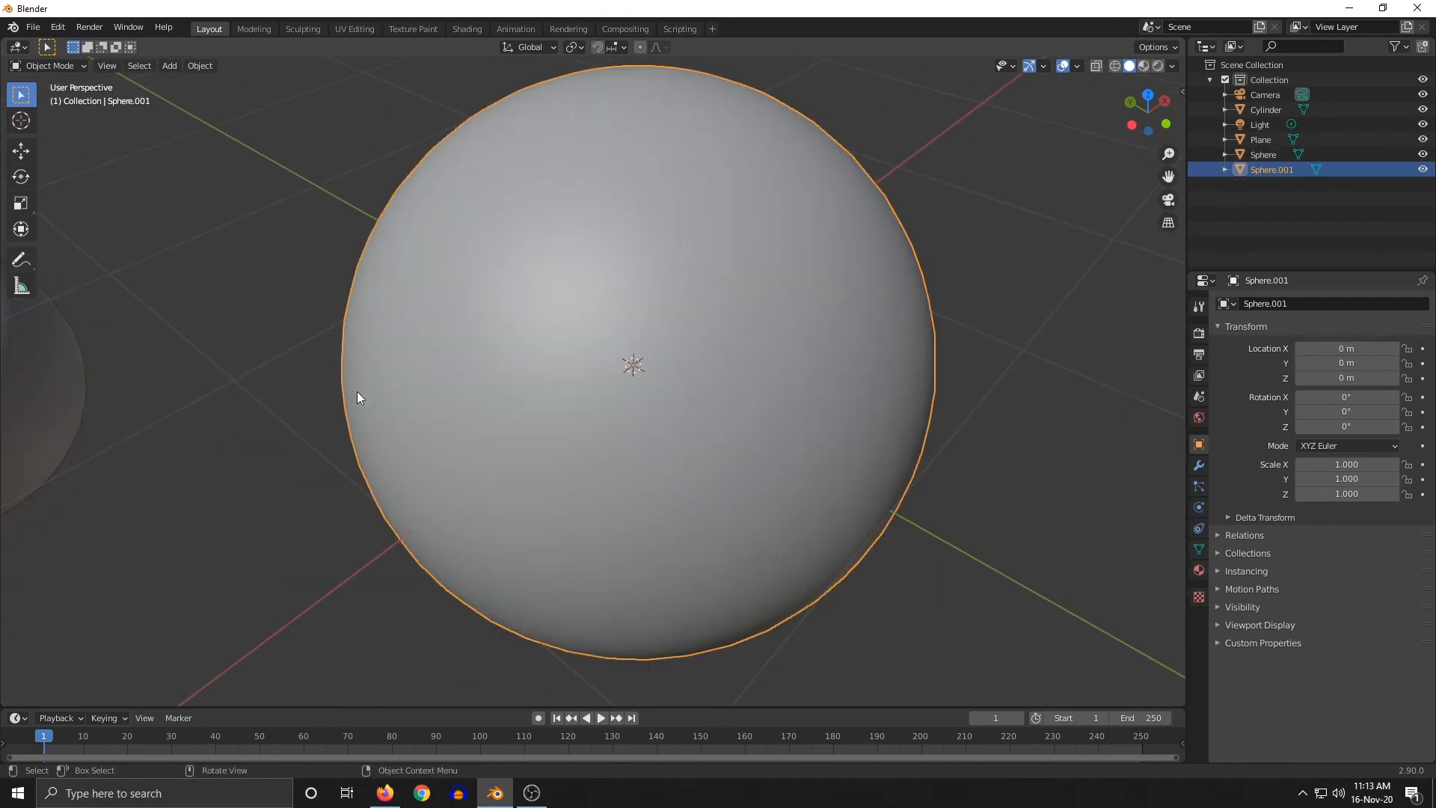
Add a mesh cube at the world origin, in the same place as the smooth-shaded sphere
scroll(357, 397, "down", 4)
scroll(522, 488, "down", 5)
left_click(459, 446)
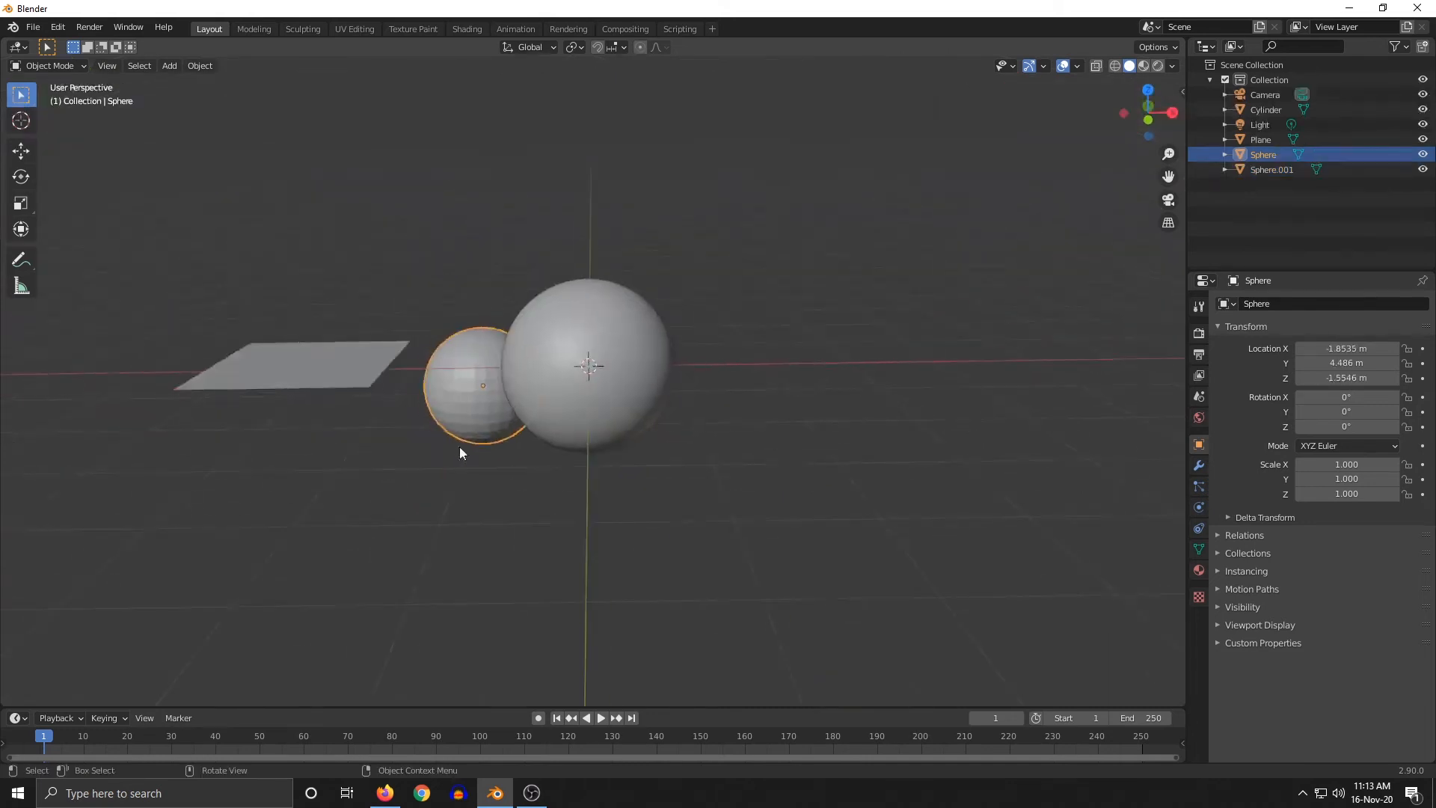
middle_click_drag(459, 447, 415, 470)
middle_click_drag(415, 470, 465, 474, "shift")
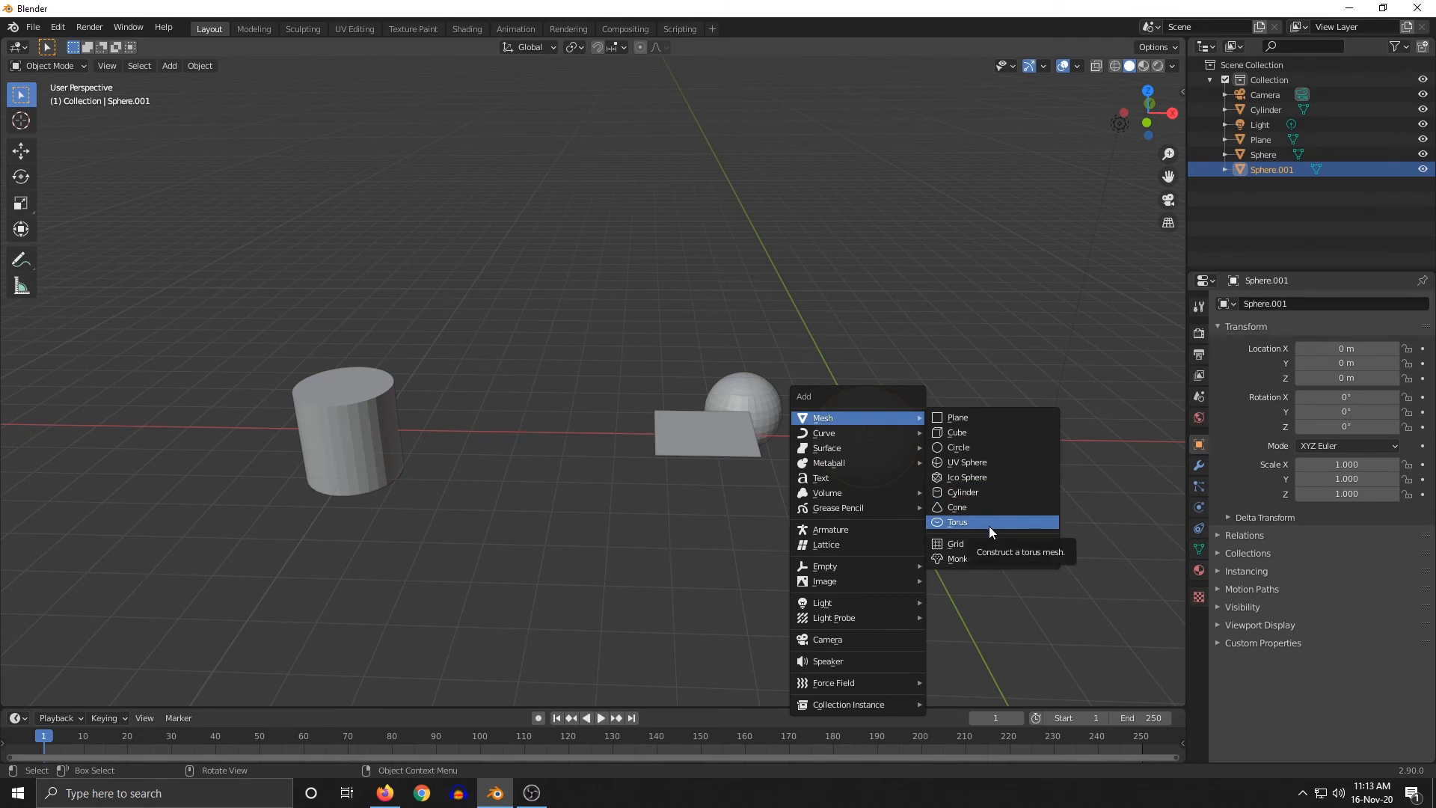
left_click(972, 435)
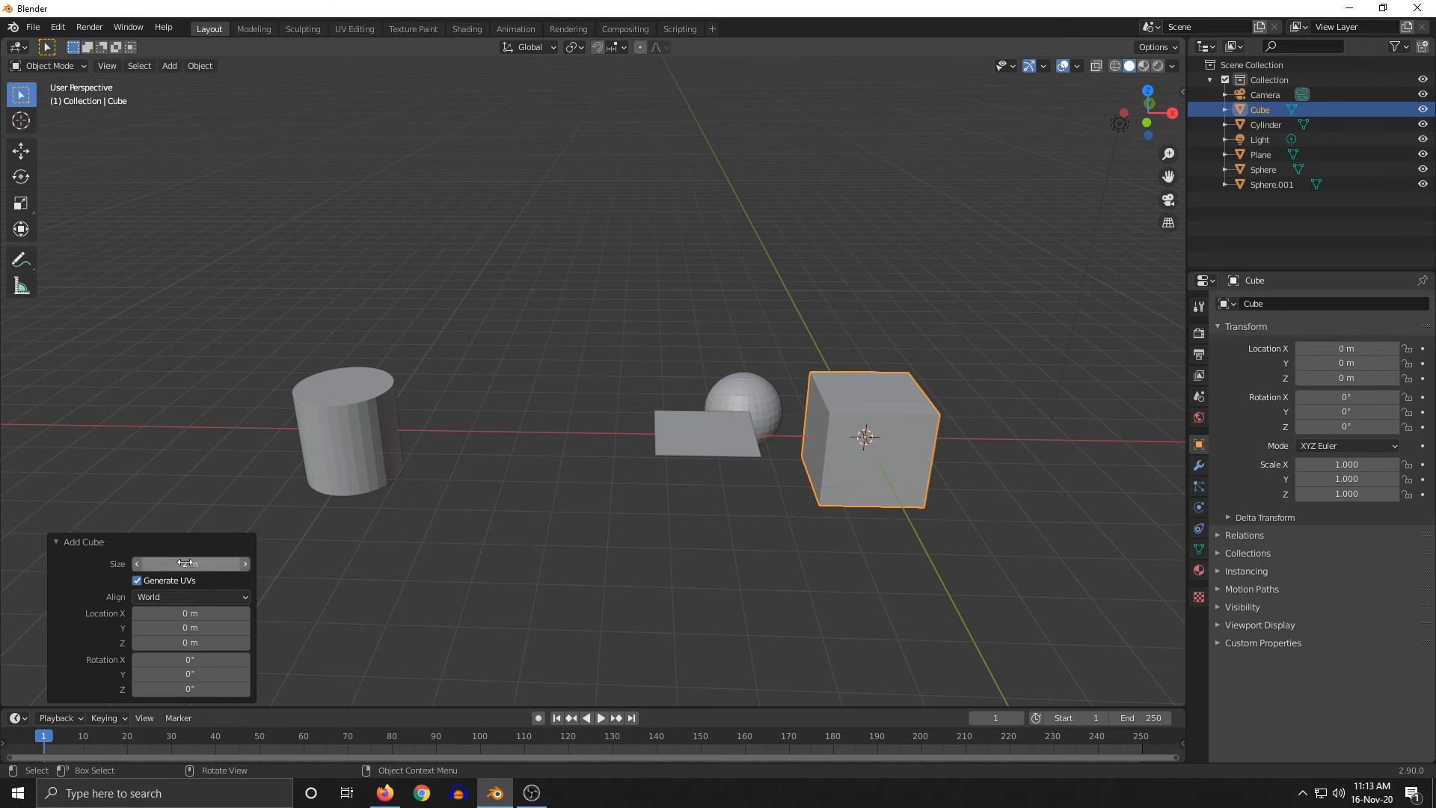
middle_click_drag(284, 546, 371, 653)
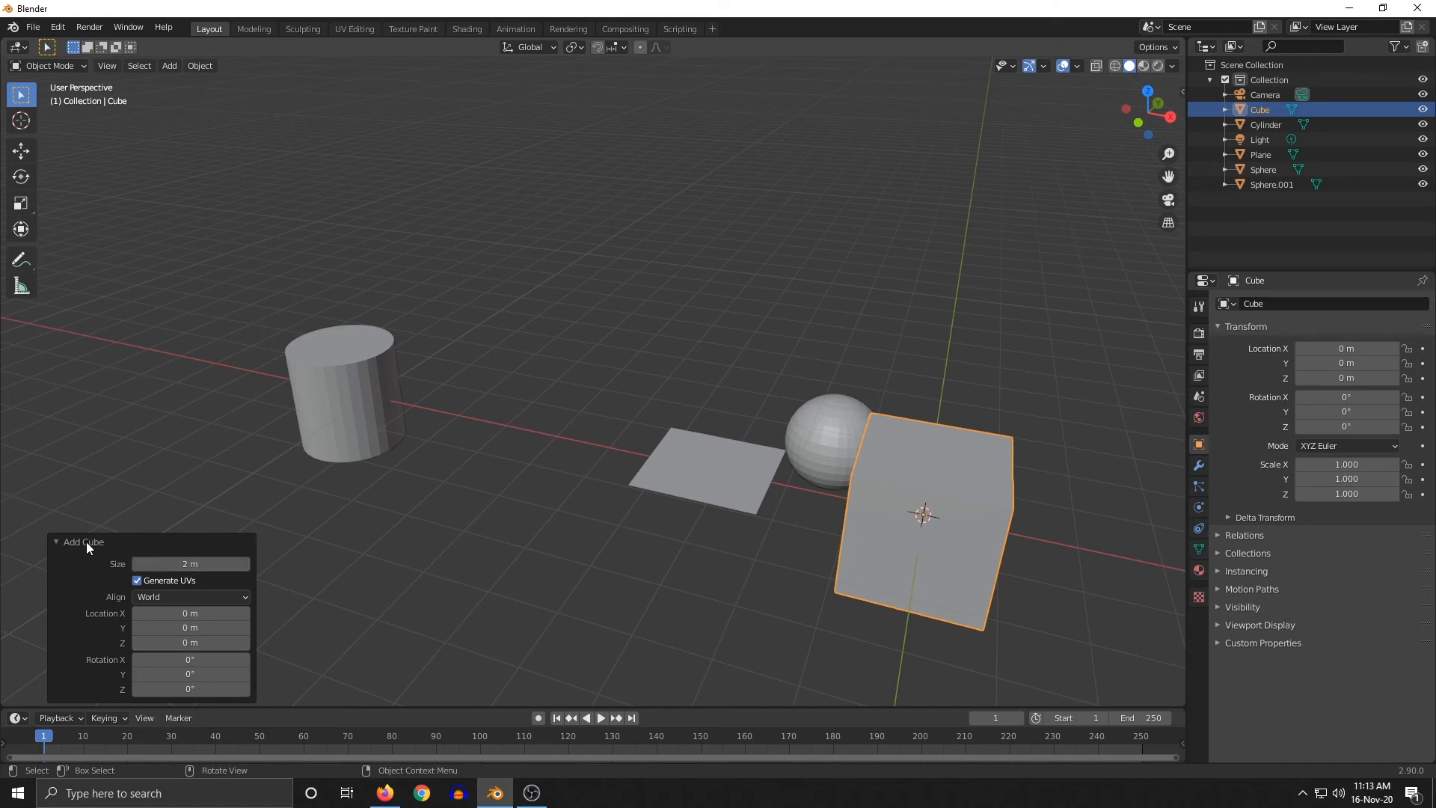
middle_click_drag(87, 541, 566, 517)
Select the cube at the world origin and delete it
left_click(382, 441)
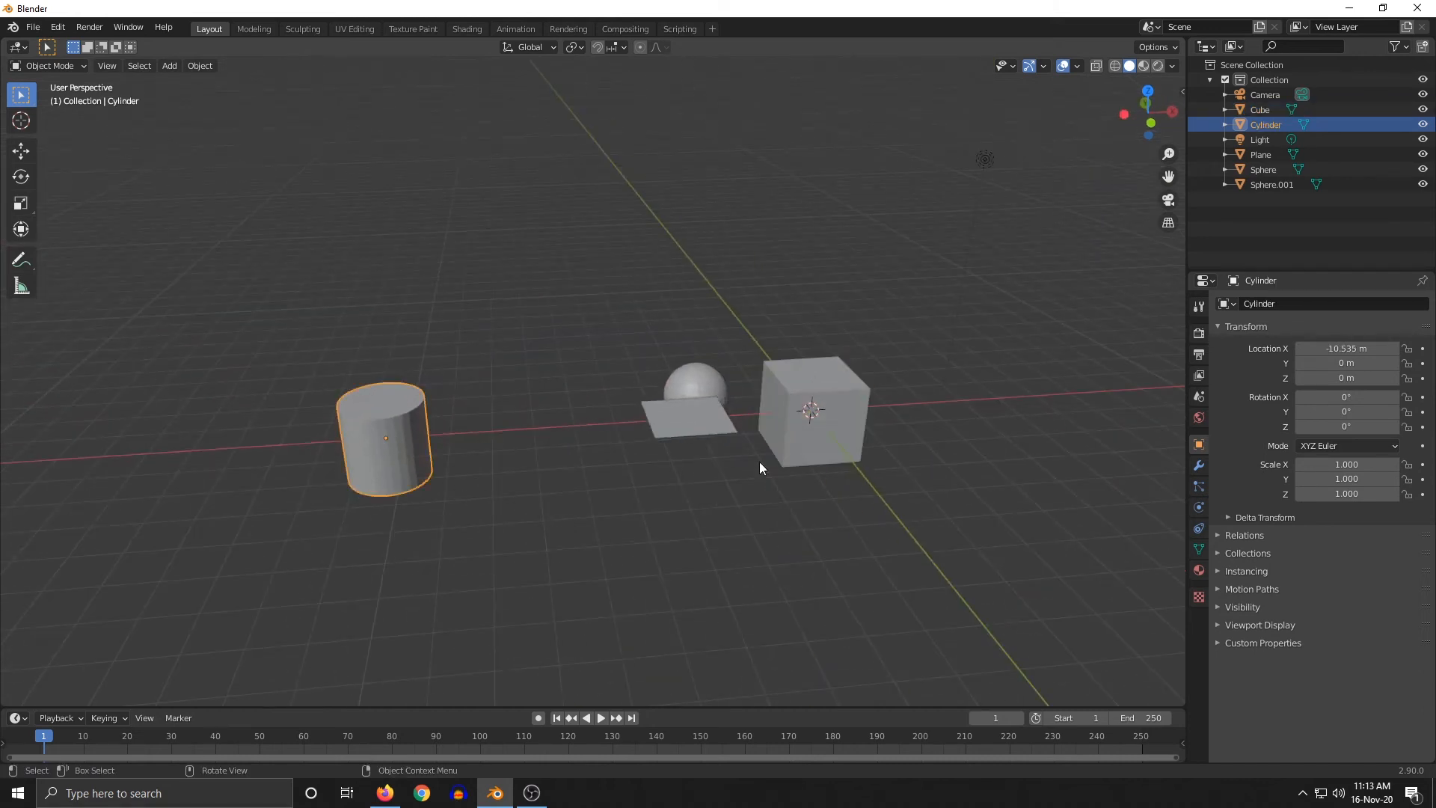
left_click(808, 434)
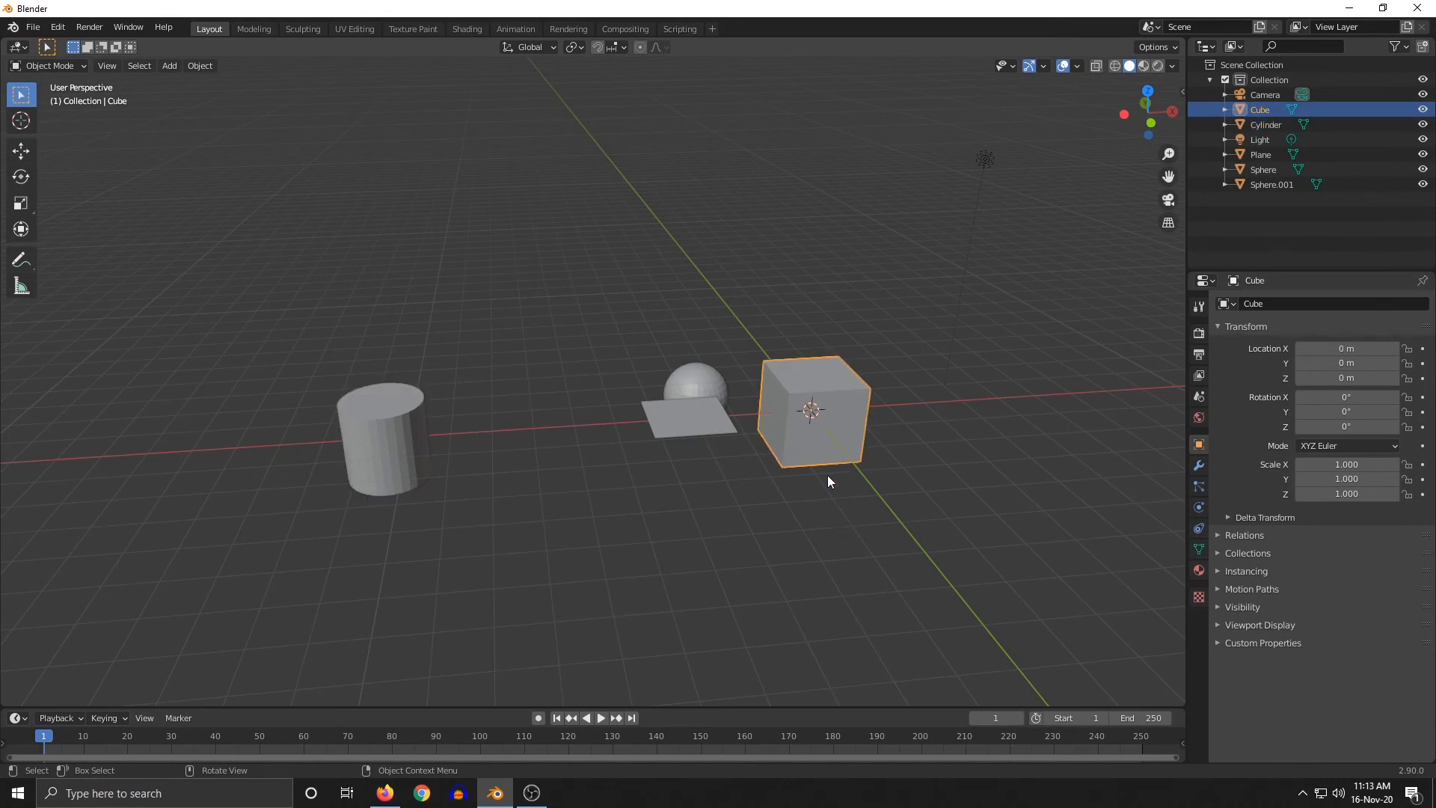
middle_click_drag(827, 474, 406, 447)
right_click(383, 420)
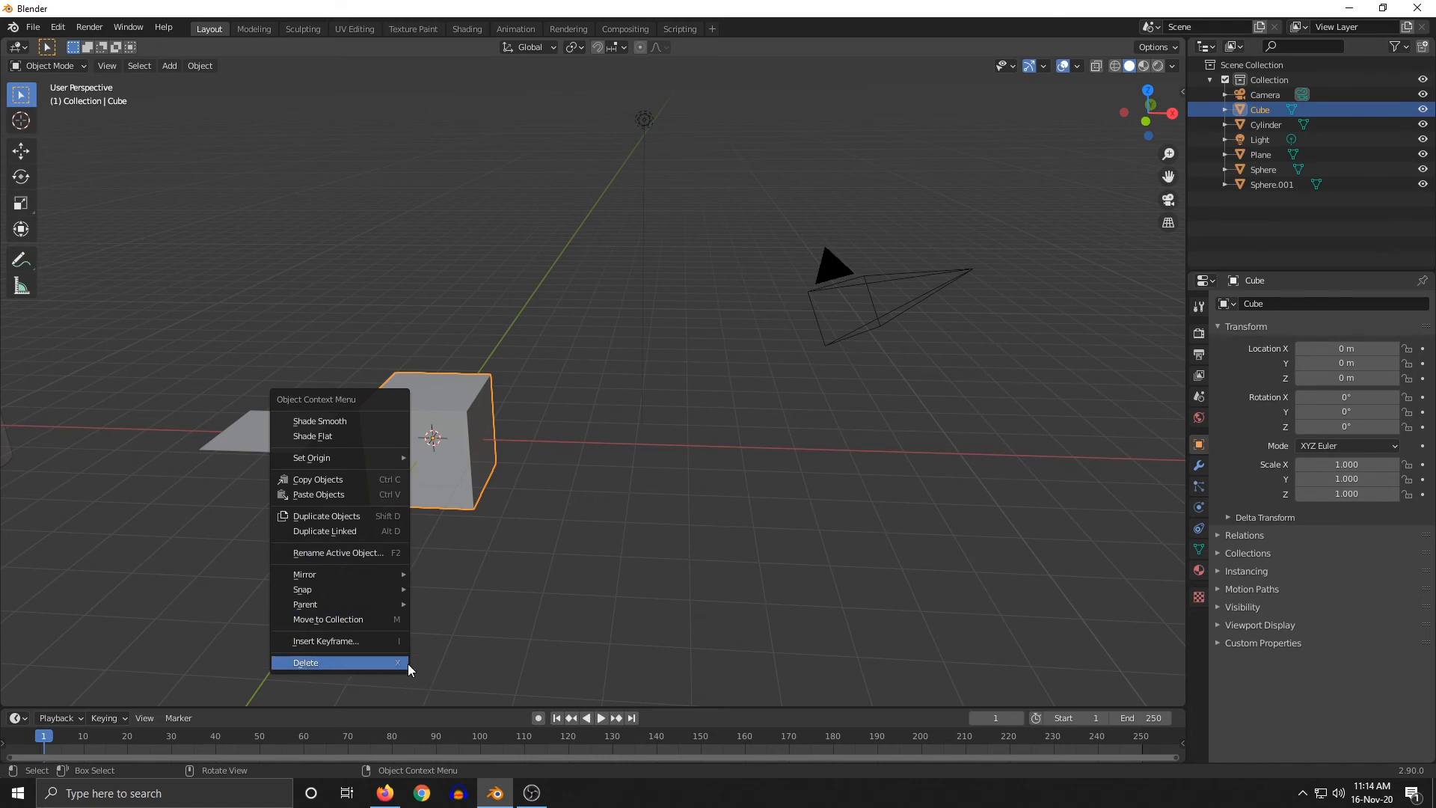
middle_click_drag(547, 590, 599, 535)
key("x")
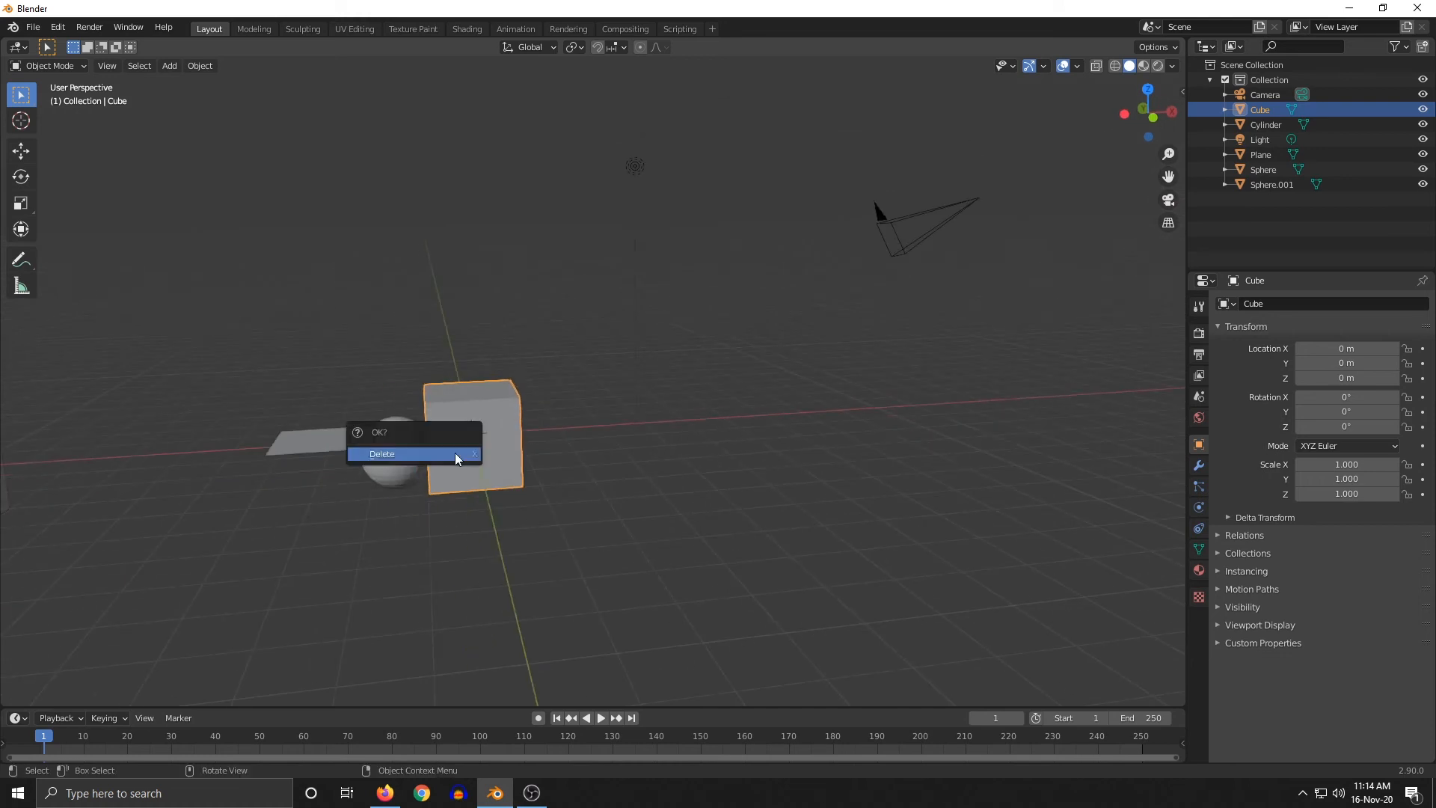
left_click(405, 454)
Delete the older sphere beside the plane, and delete the plane as well
middle_click_drag(289, 495, 635, 505)
left_click(630, 495)
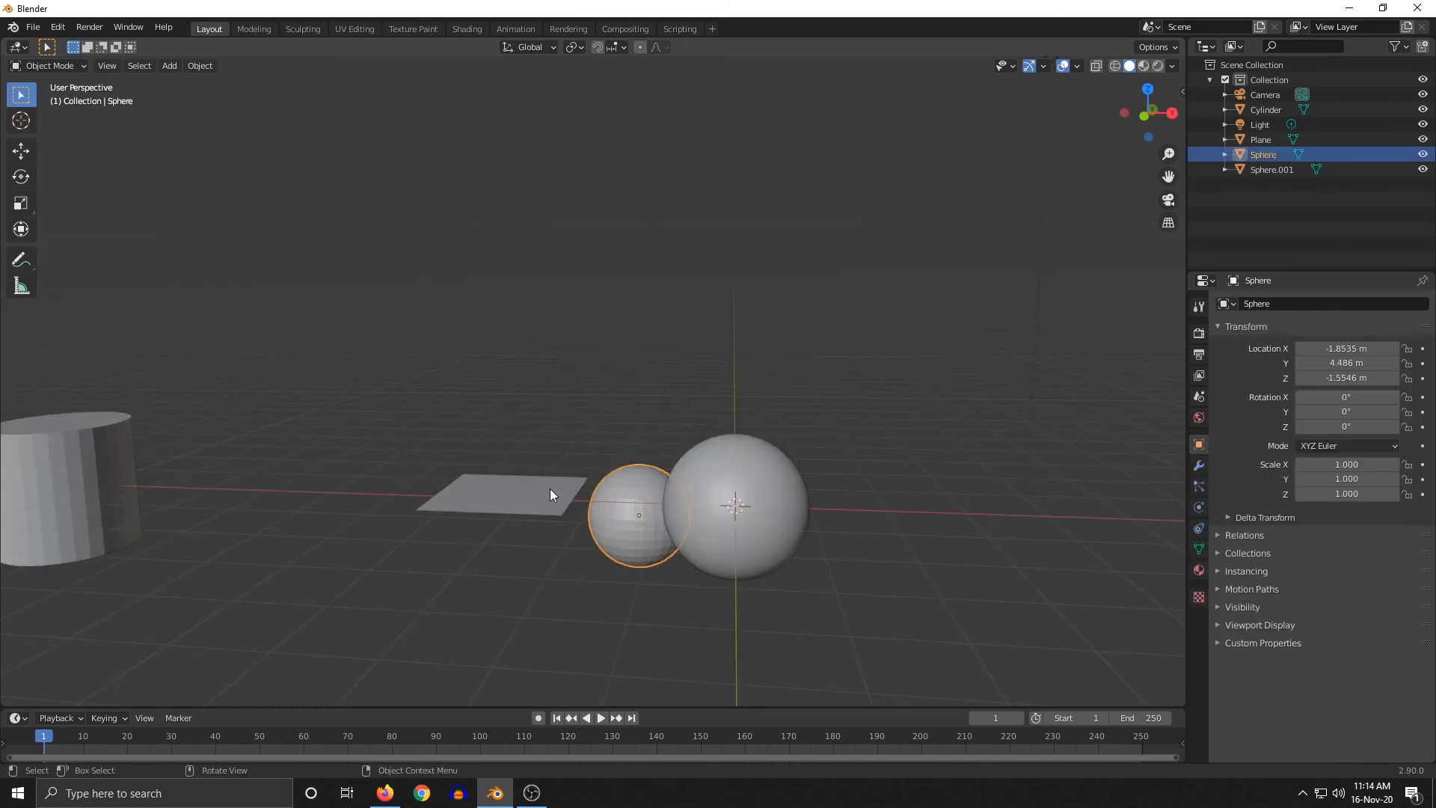
key("x")
left_click(615, 486)
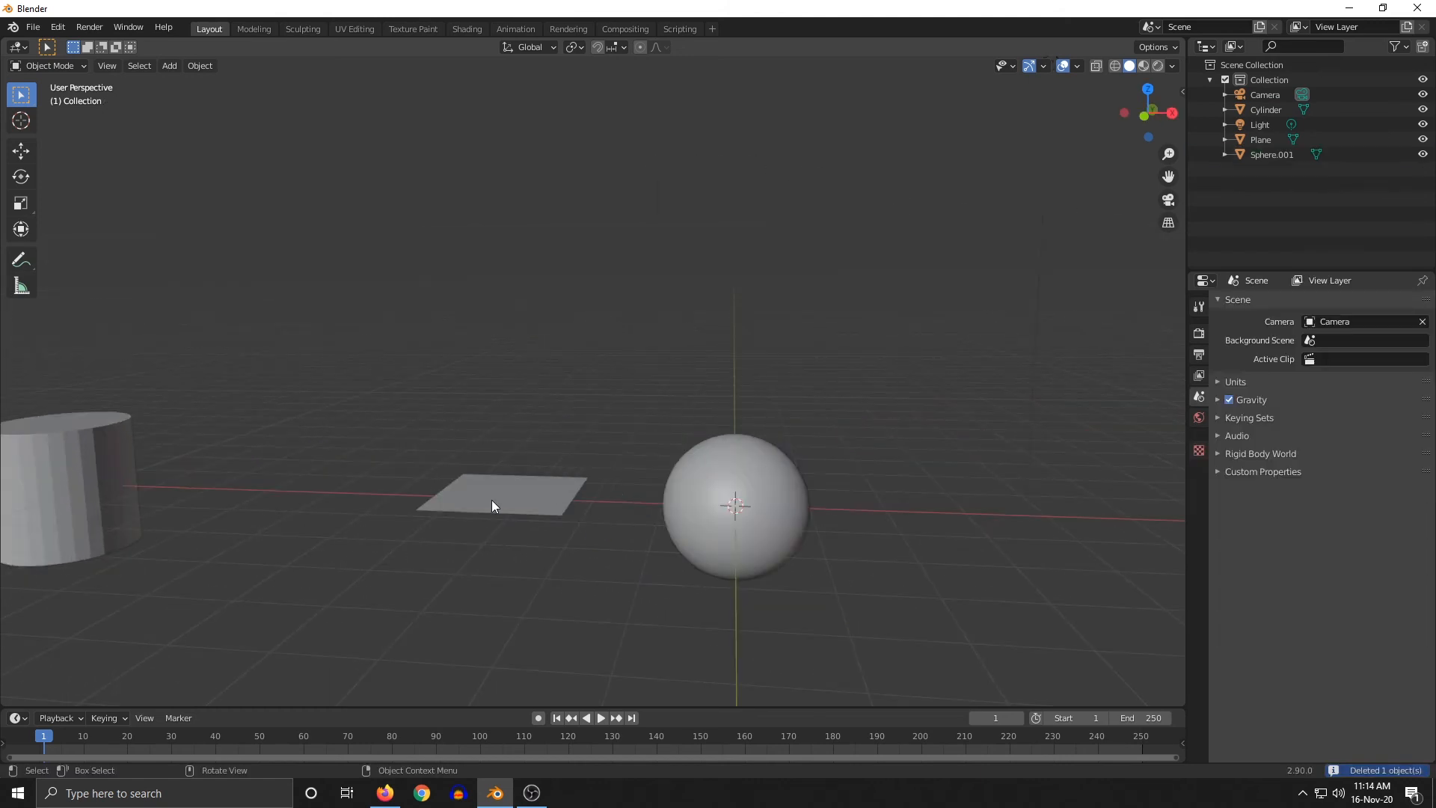
left_click(495, 500)
key("x")
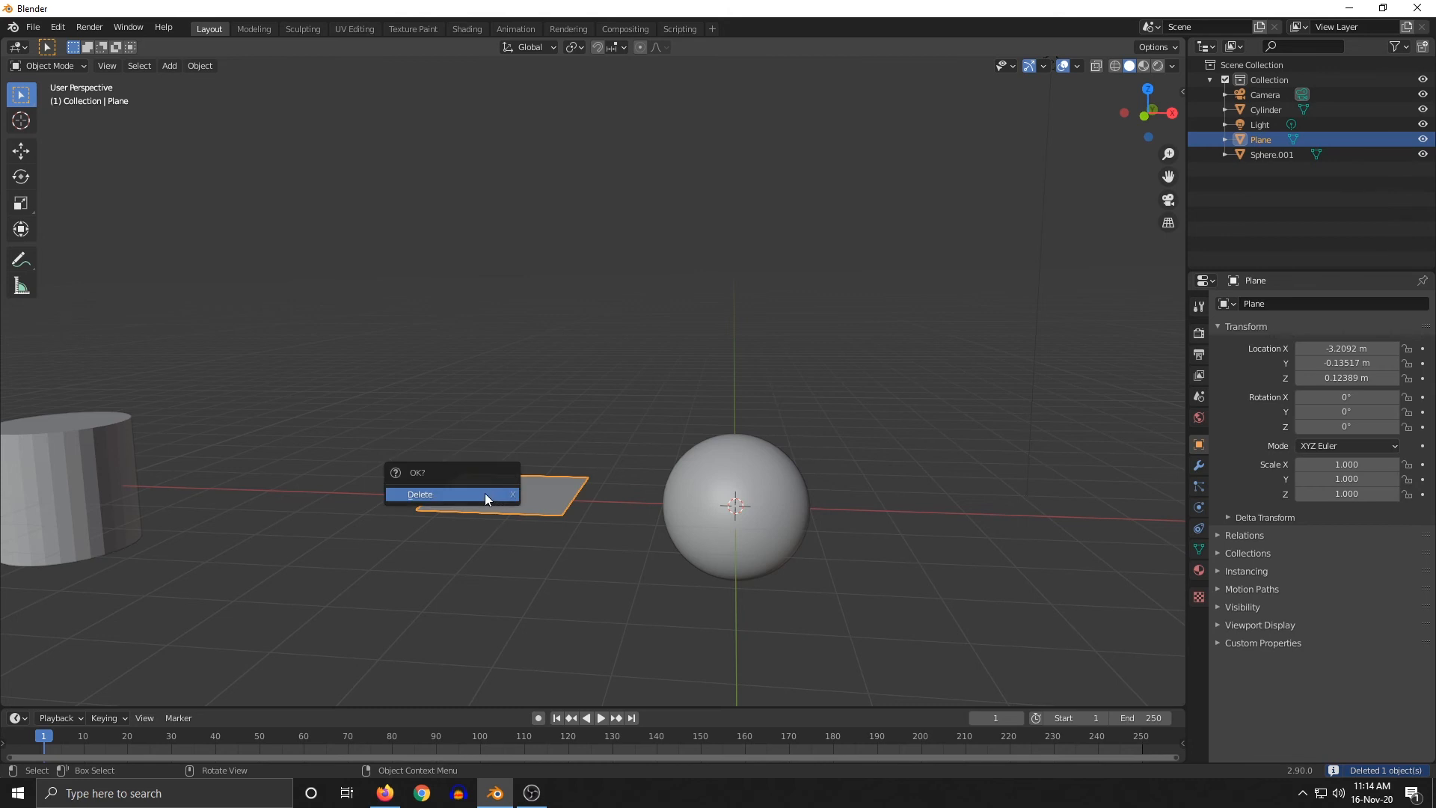
left_click(485, 495)
Delete the cylinder and the remaining sphere at the world origin, leaving only the camera and light
mouse_move(484, 498)
middle_mouse_down()
mouse_move(635, 537)
mouse_move(511, 491)
middle_mouse_up()
left_click(511, 495)
key("x")
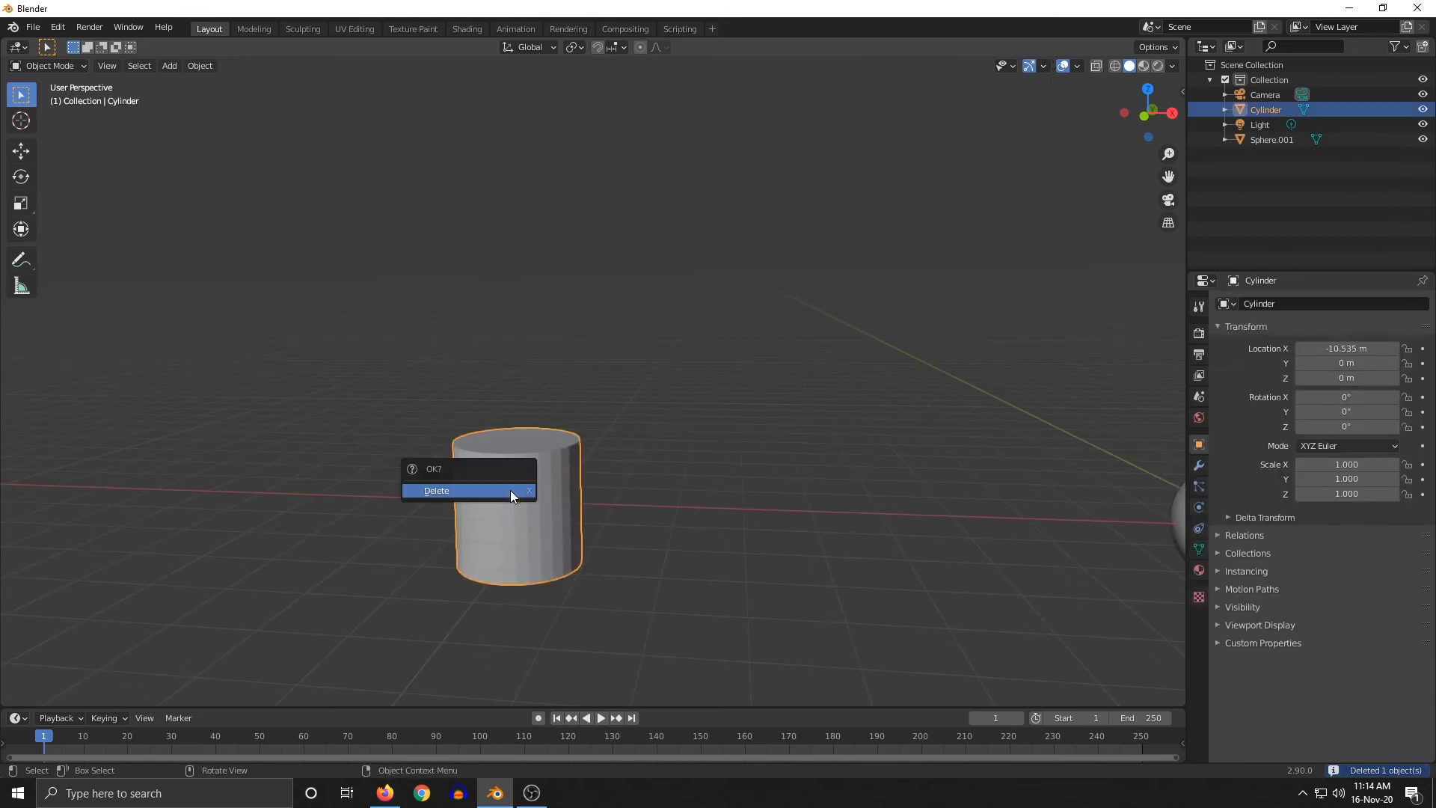
left_click(510, 491)
left_click(549, 461)
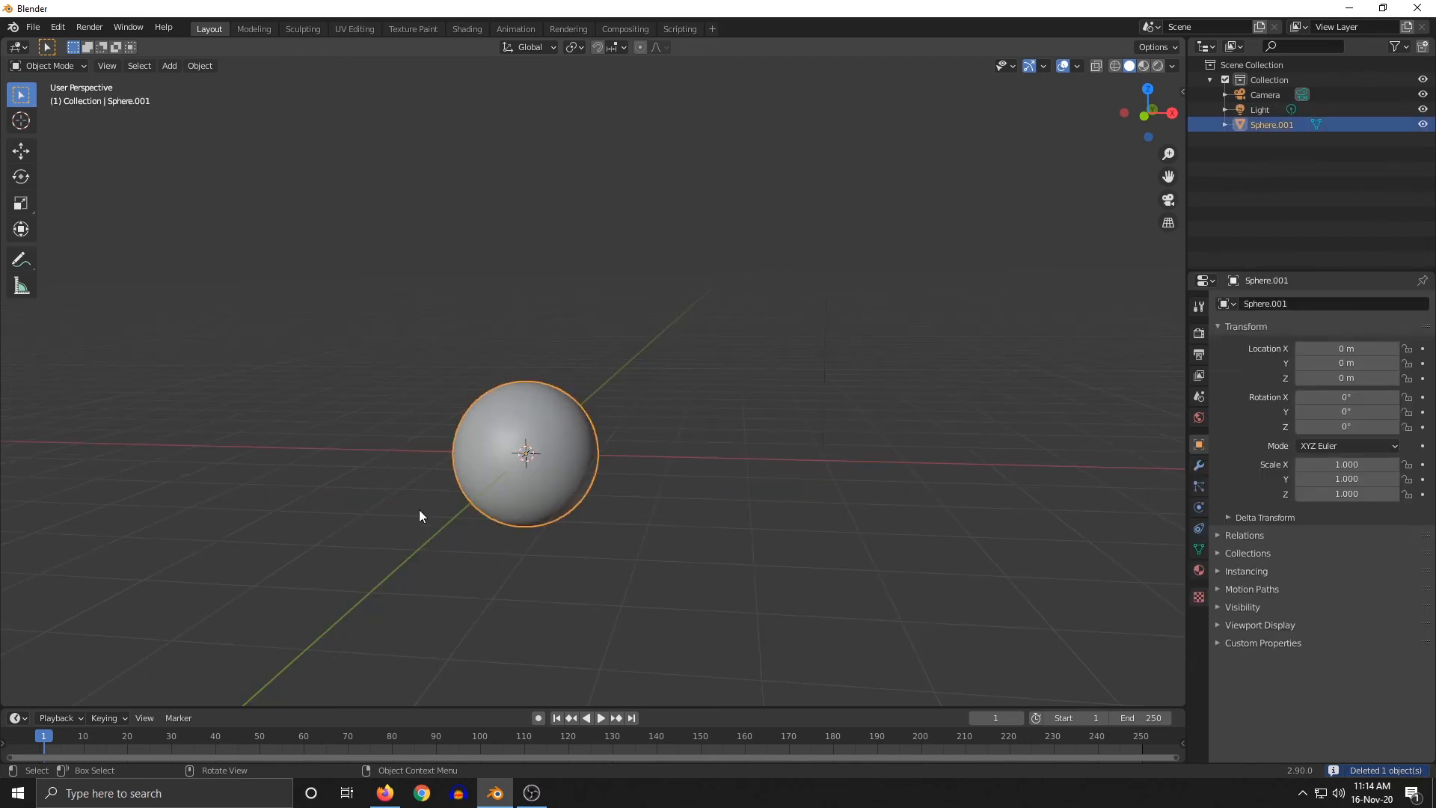
key("x")
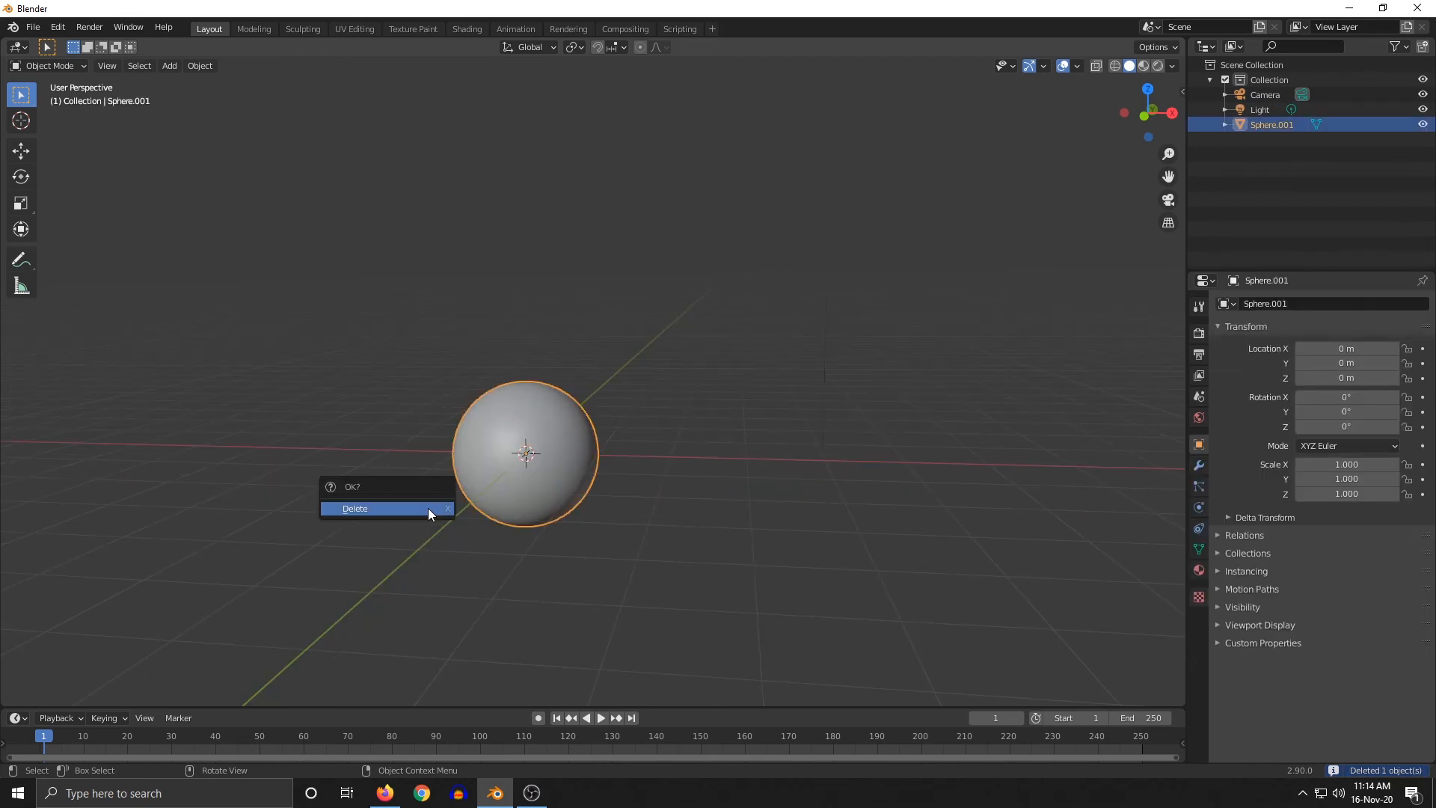
left_click(429, 509)
Add a Monkey mesh at the world origin and inspect it from several angles
middle_click_drag(425, 509, 581, 479)
key("shift+a")
key("shift+a")
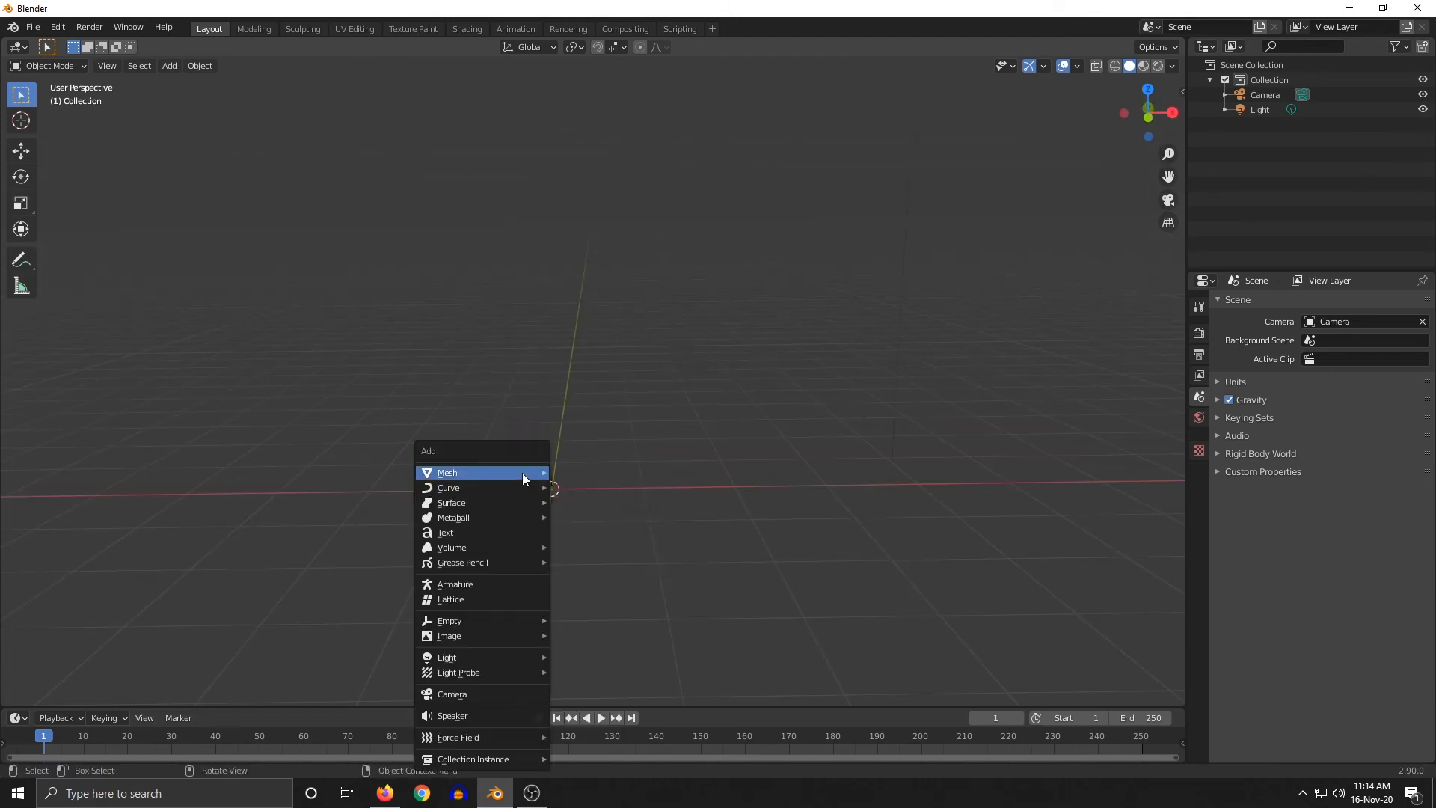
mouse_move(522, 472)
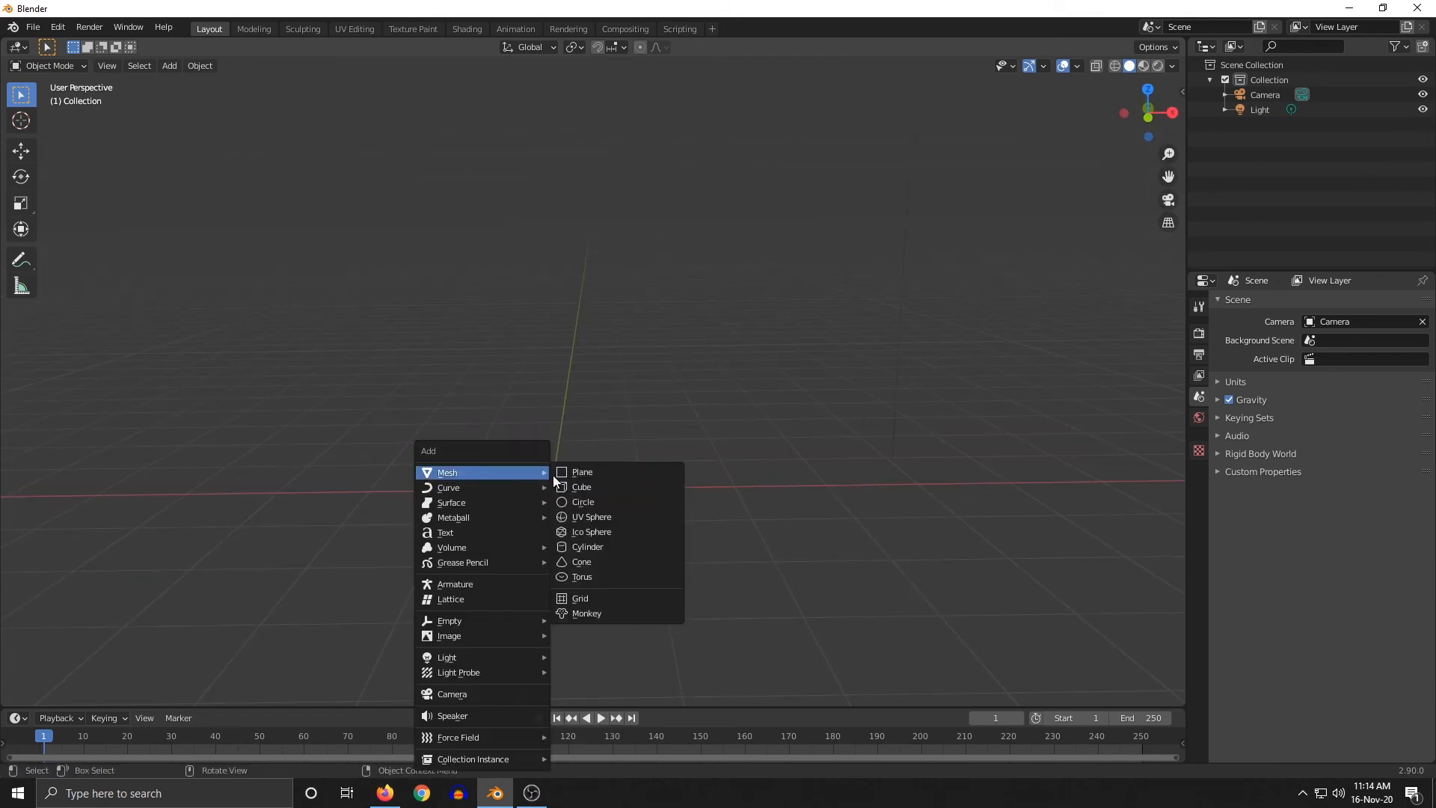
left_click(595, 613)
scroll(618, 598, "down", 4)
middle_click_drag(602, 599, 637, 578)
scroll(629, 585, "up", 3)
scroll(598, 577, "down", 2)
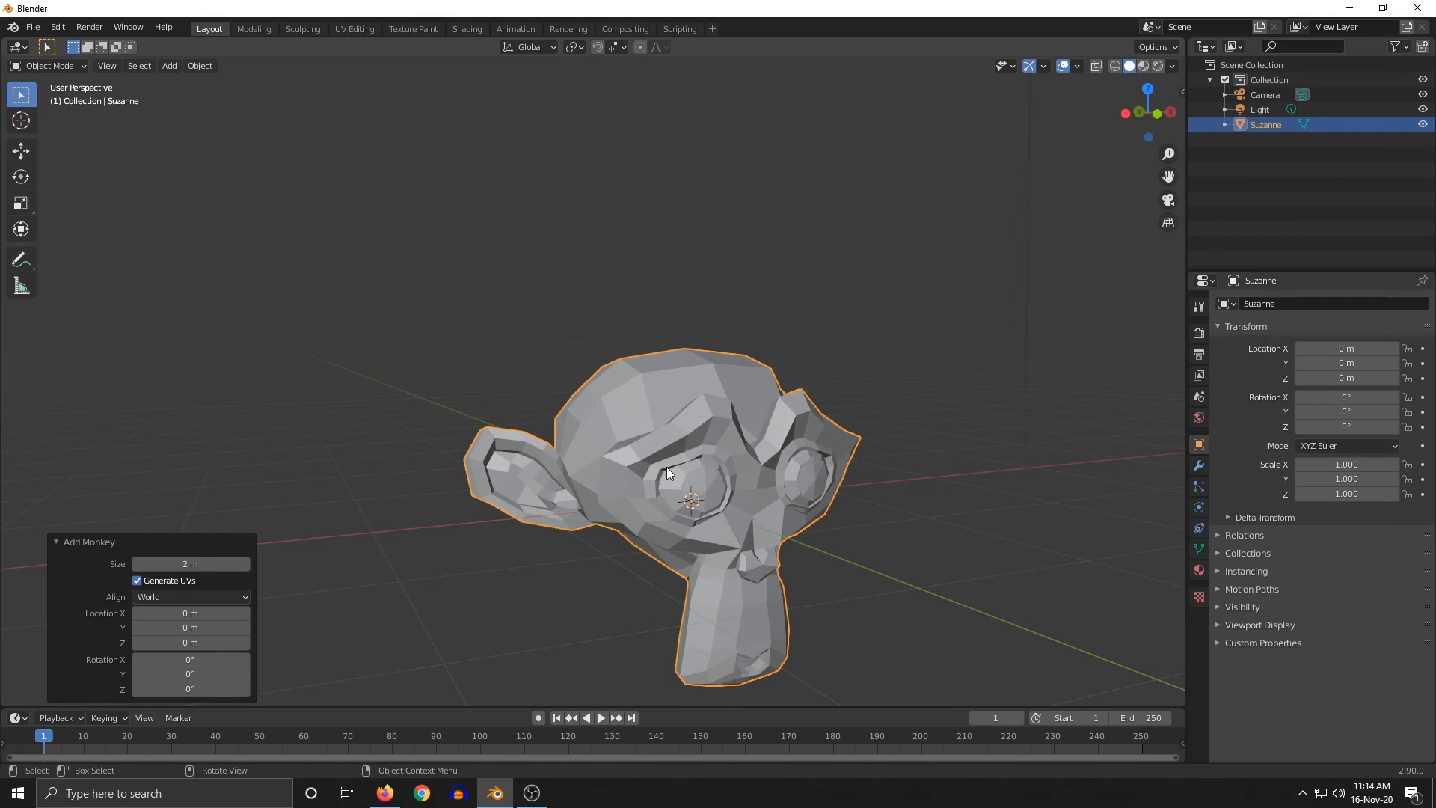
middle_click_drag(675, 471, 655, 496)
scroll(649, 469, "down", 3)
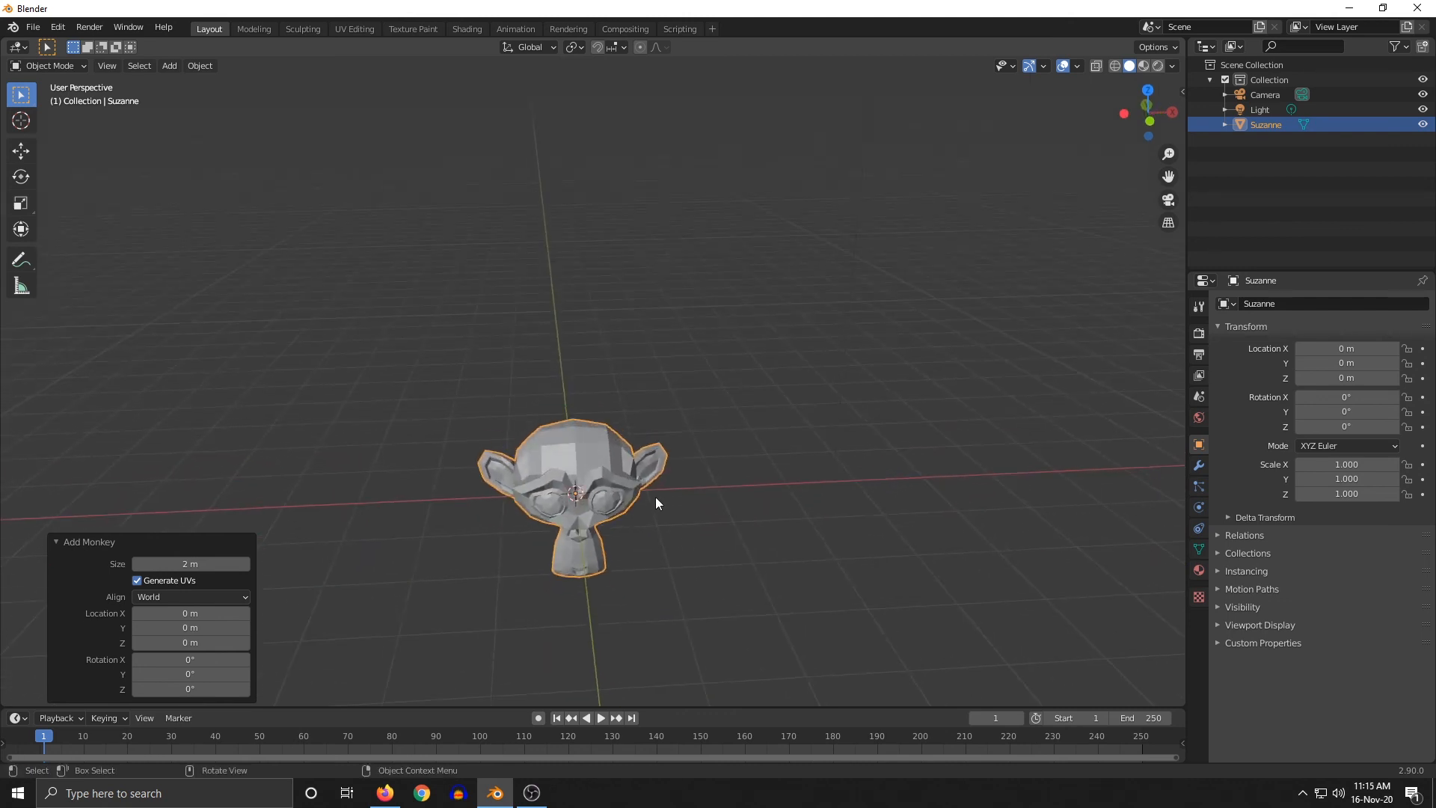
Add a mesh plane at the world origin, intersecting the monkey head
key("shift+a")
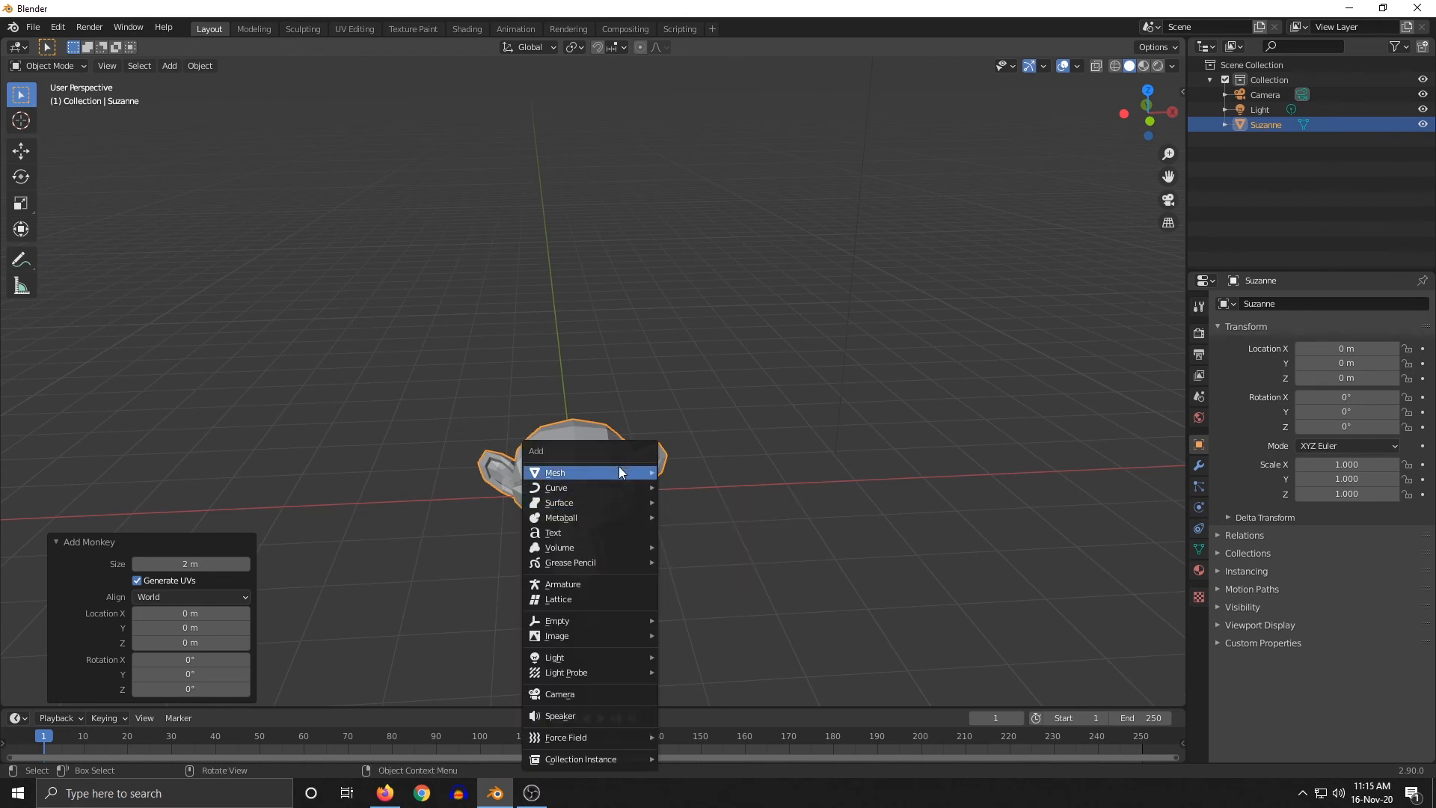
mouse_move(618, 465)
left_click(721, 474)
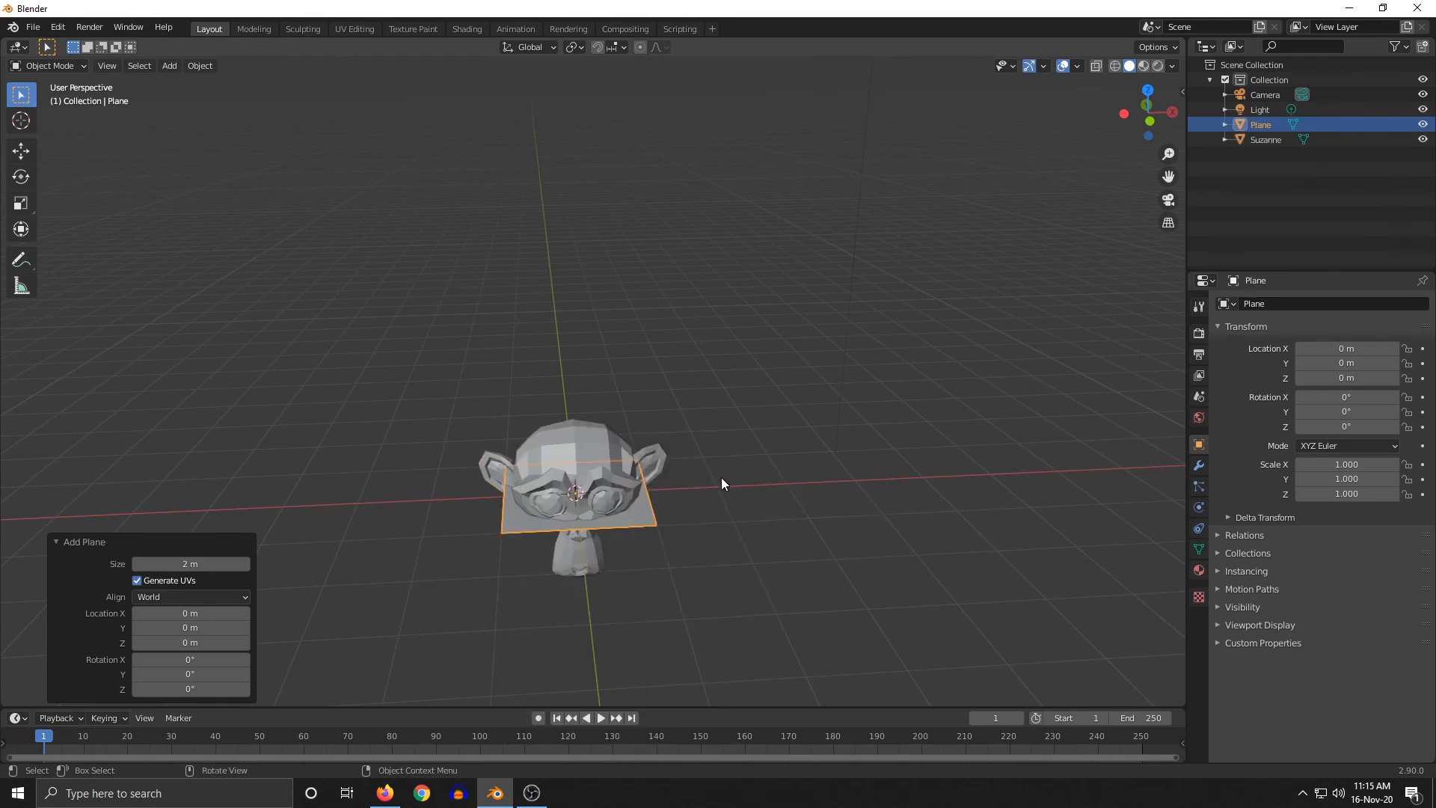
middle_click_drag(721, 478, 653, 537)
scroll(621, 531, "up", 4)
scroll(647, 538, "down", 3)
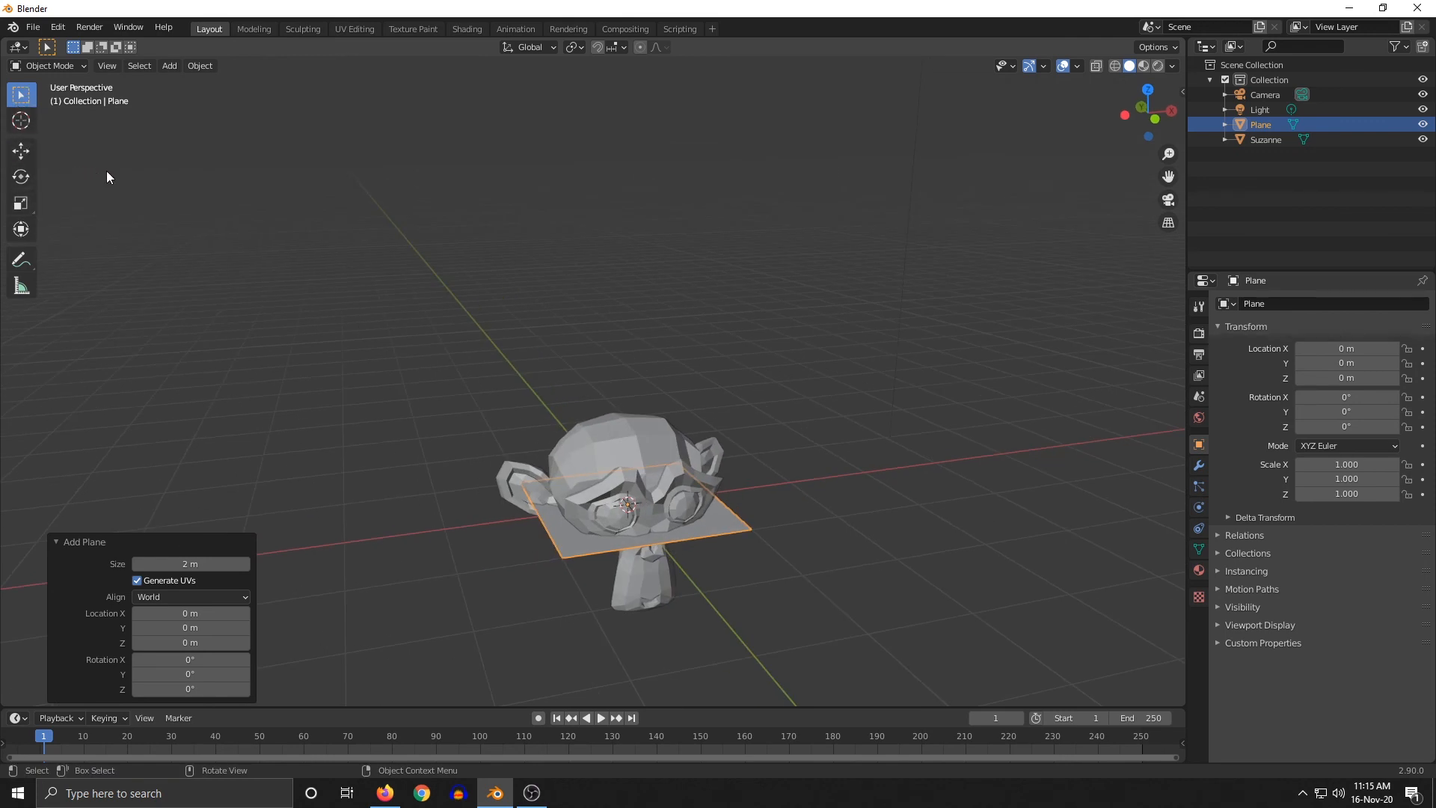
Toggle the viewport toolbar's visibility and widen it so that it shows the tool names
key("t")
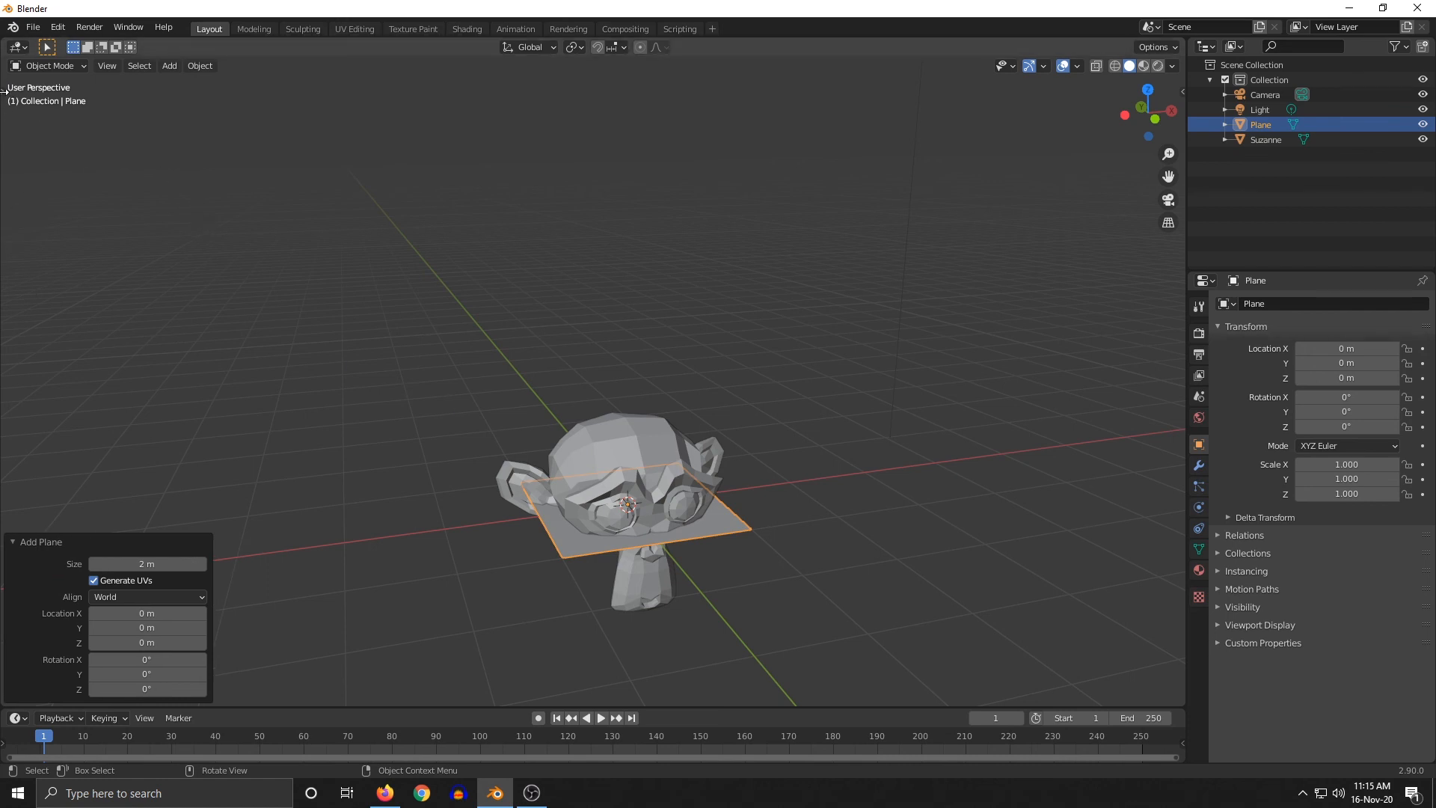
left_click_drag(3, 94, 88, 101)
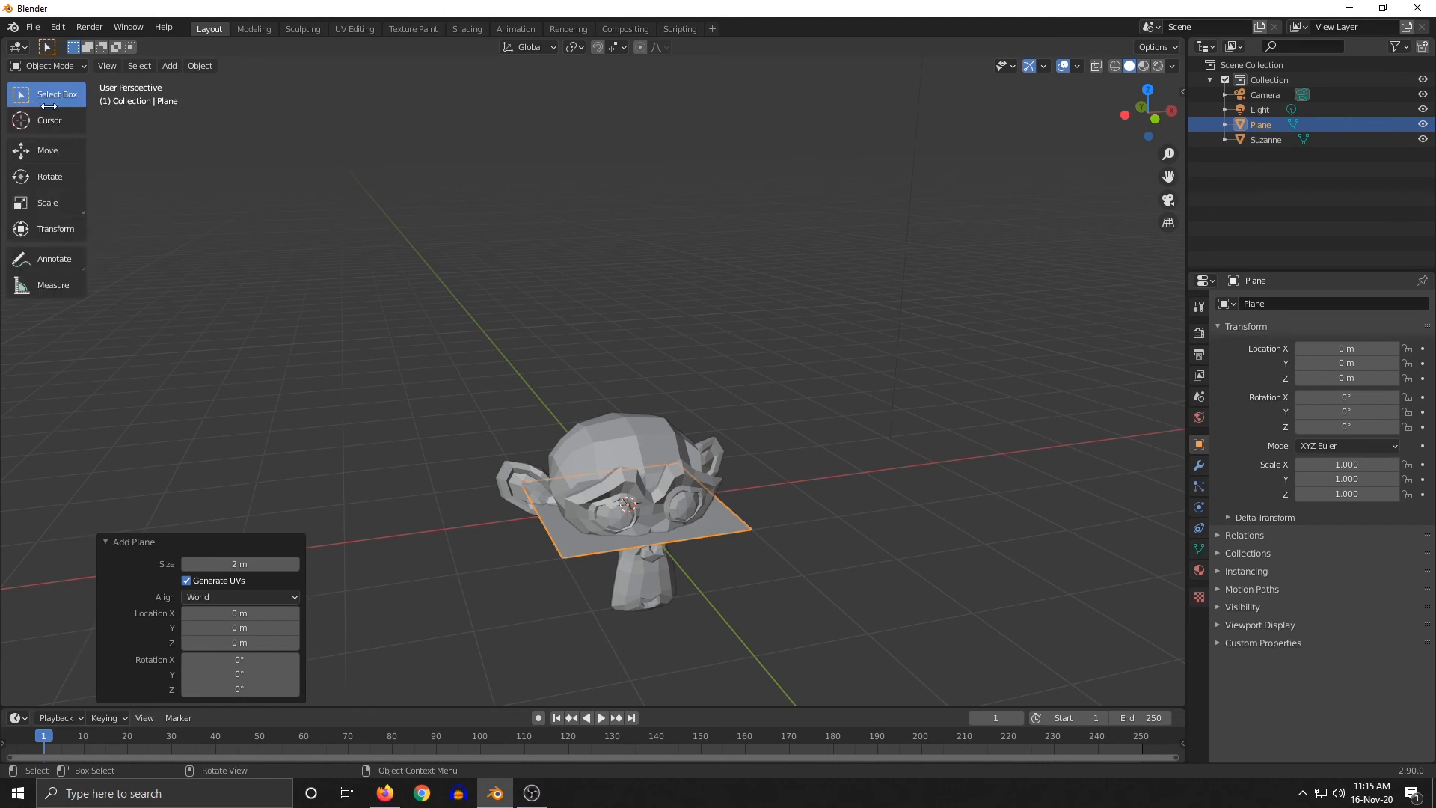
key("t")
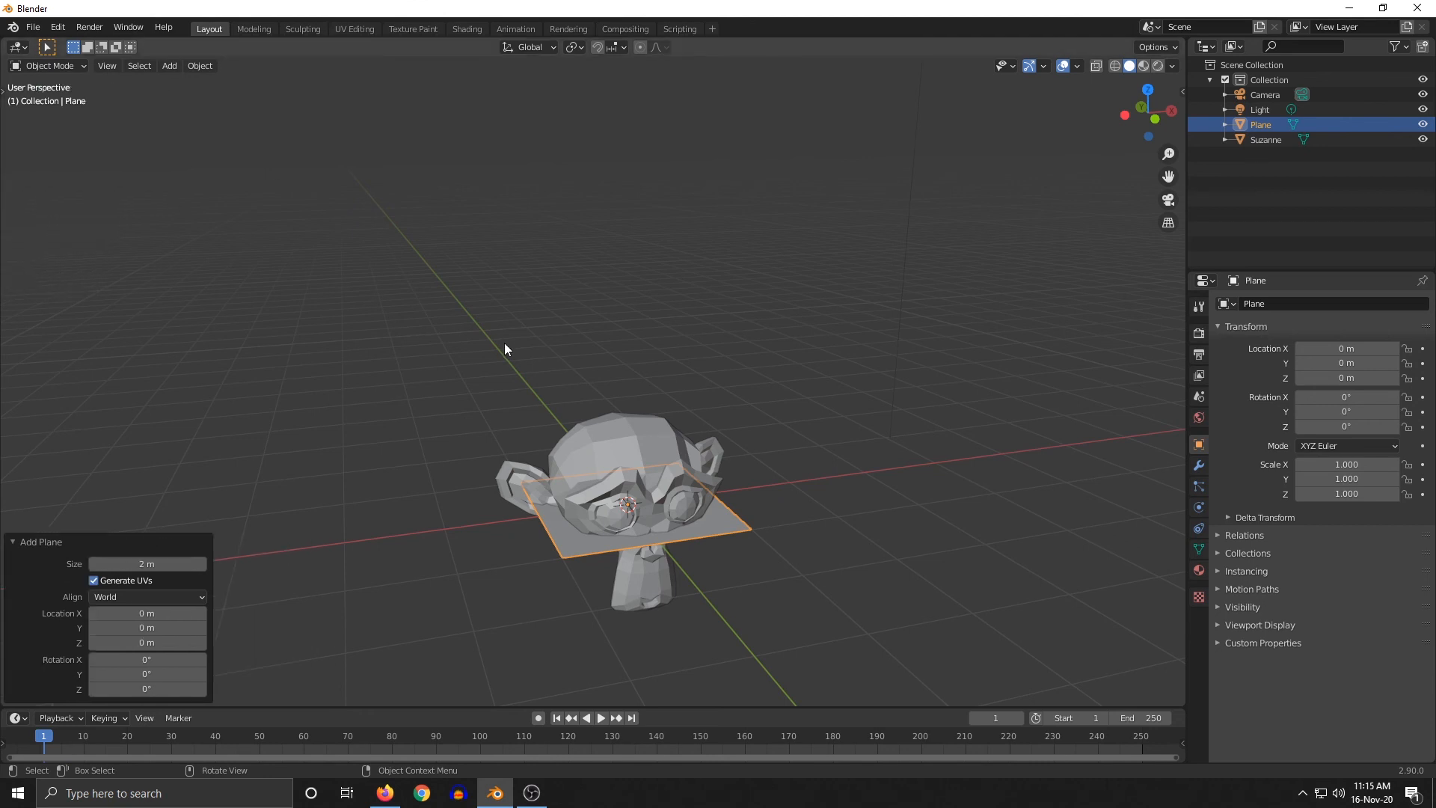
key("t")
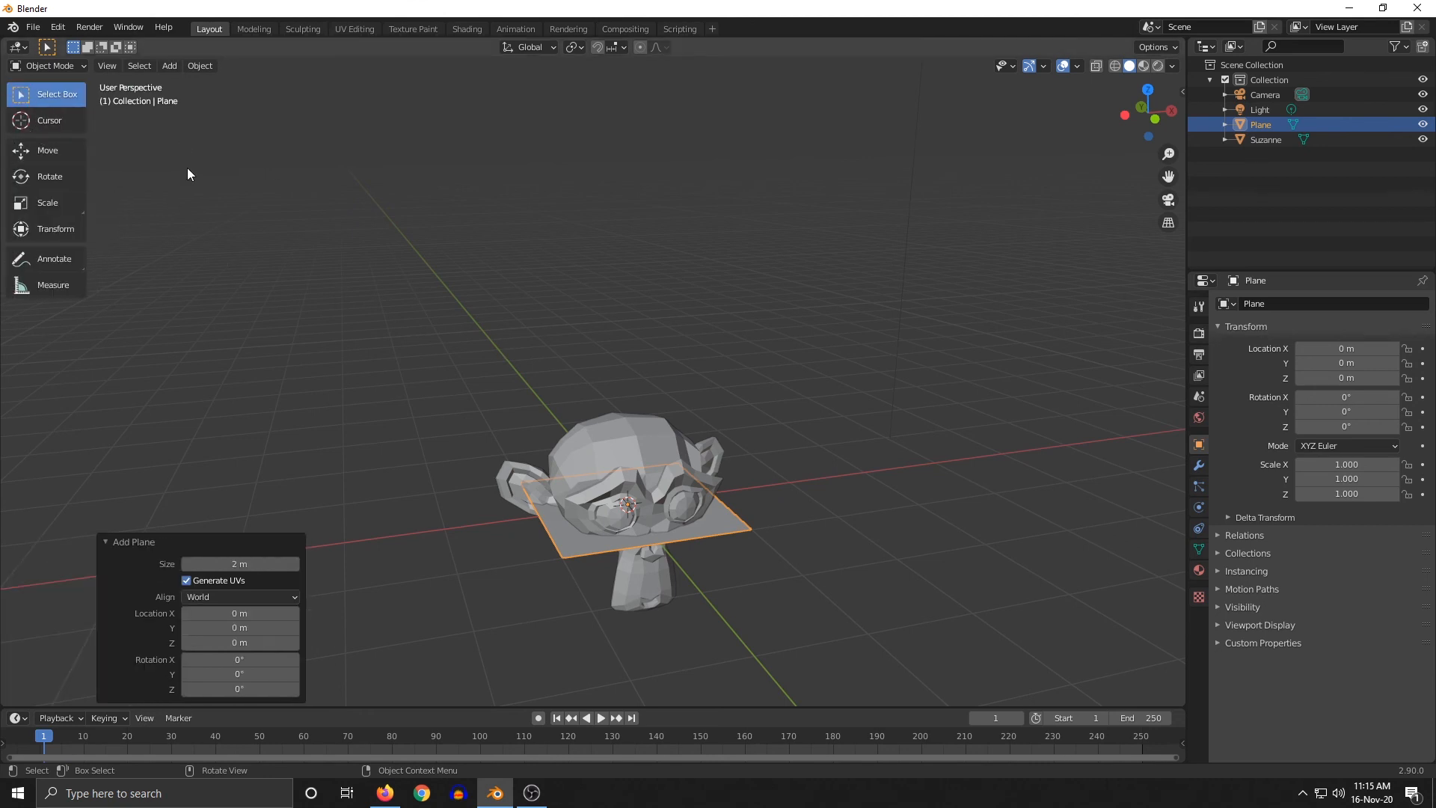
Use the Move tool to shift the plane about 3.22 m along the positive X axis, away from the monkey head
left_click(38, 156)
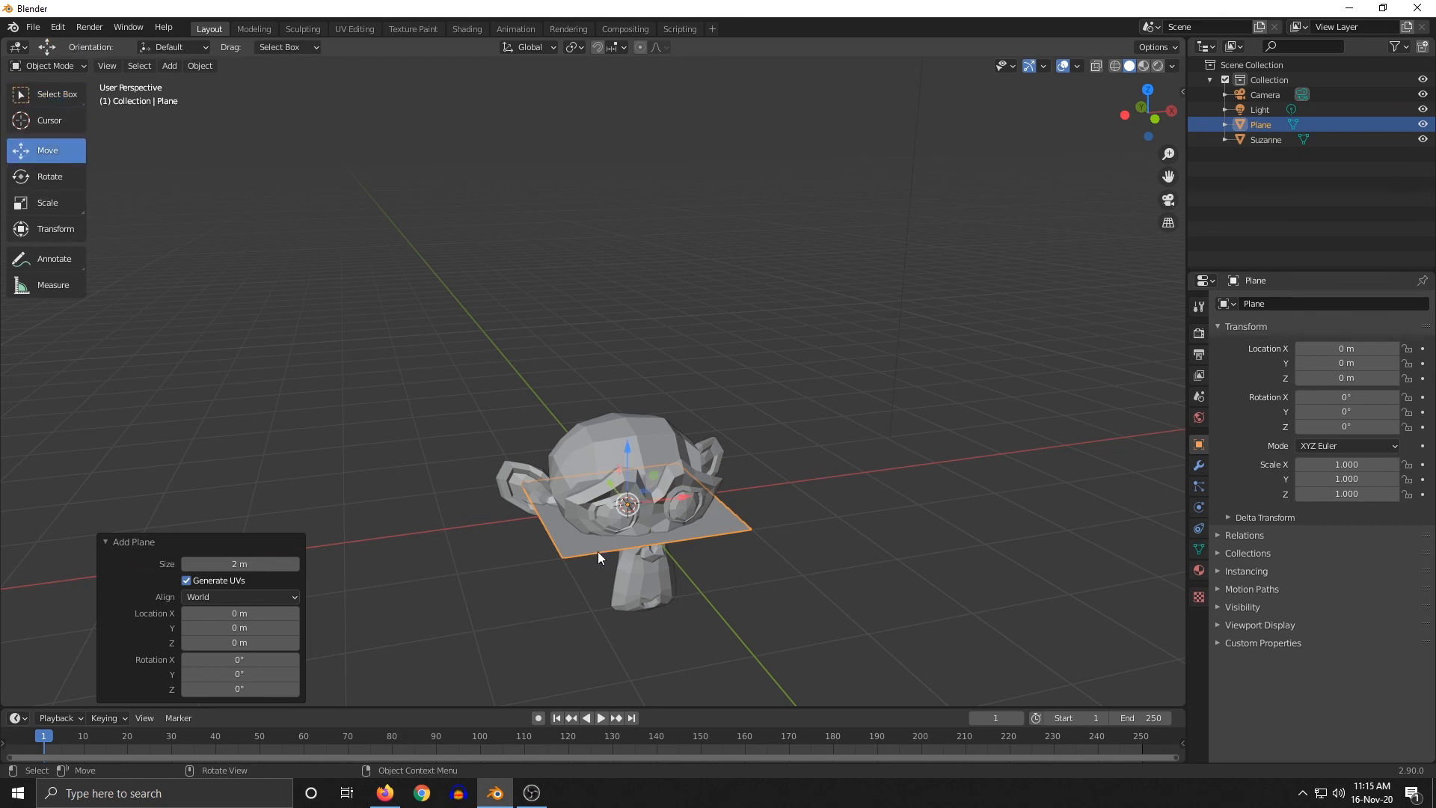
middle_click_drag(726, 516, 680, 519)
scroll(680, 518, "up", 1)
middle_click_drag(541, 551, 723, 533)
scroll(562, 549, "down", 1)
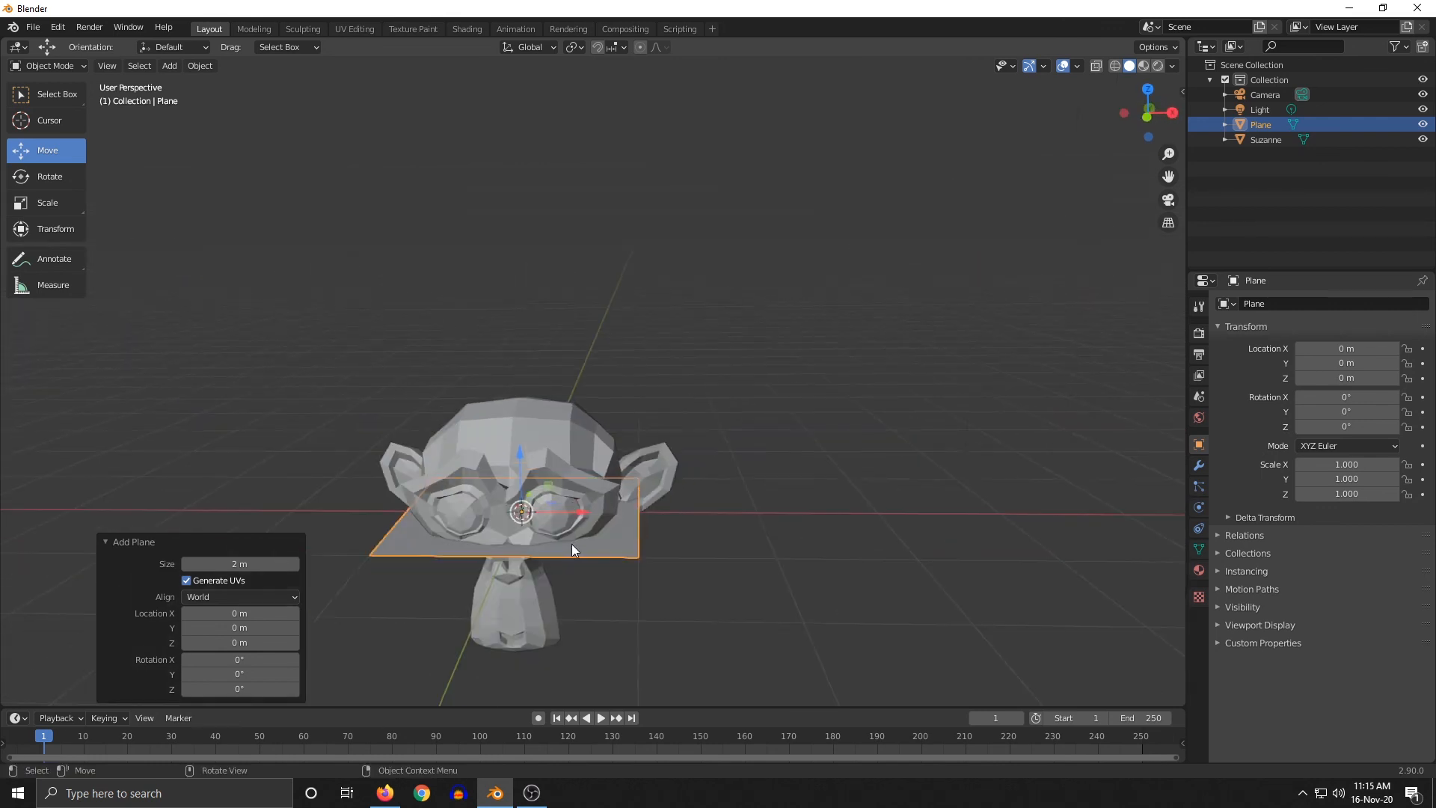
middle_click_drag(572, 544, 615, 532)
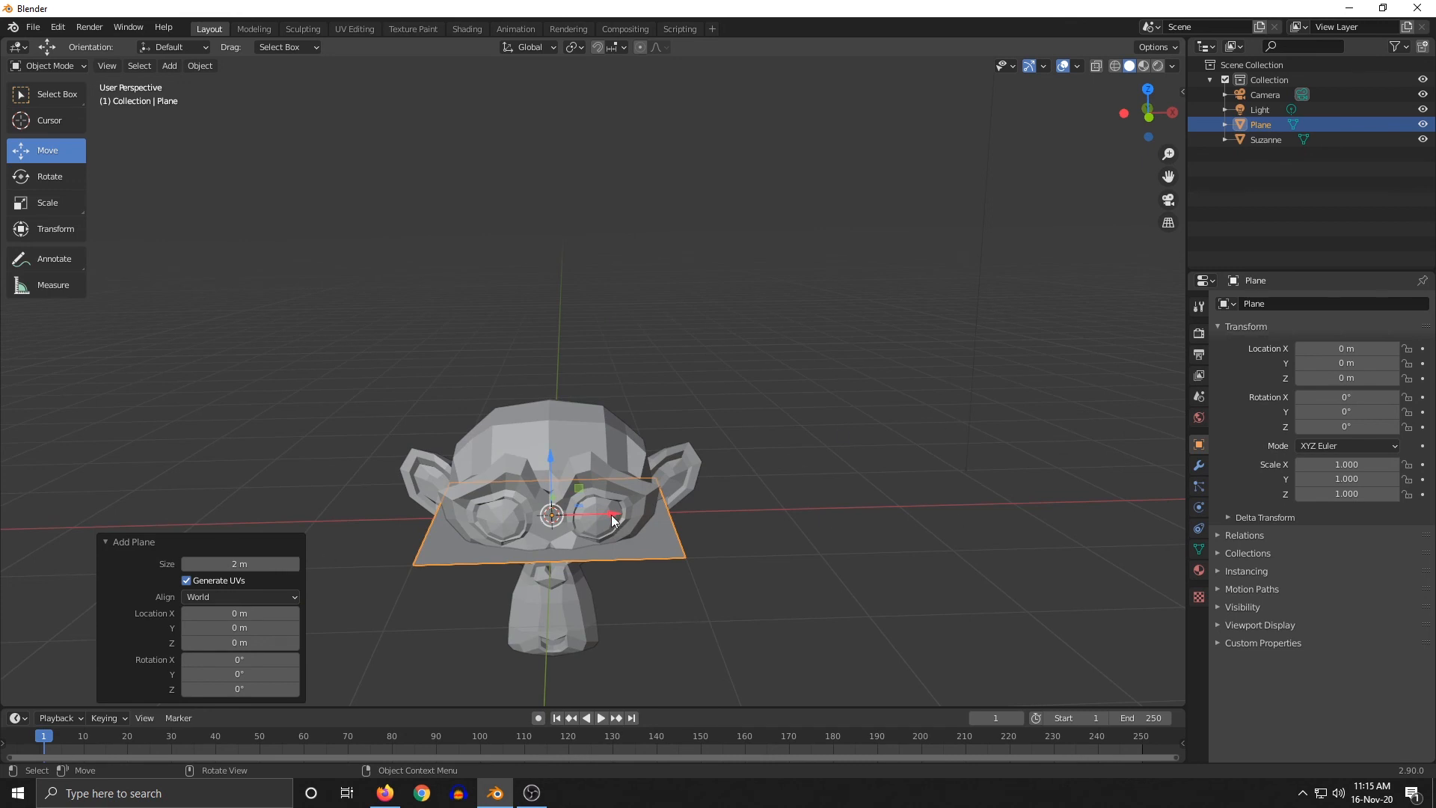
left_click_drag(612, 520, 989, 516)
scroll(988, 516, "down", 5)
middle_click_drag(989, 516, 972, 553)
scroll(995, 525, "up", 5)
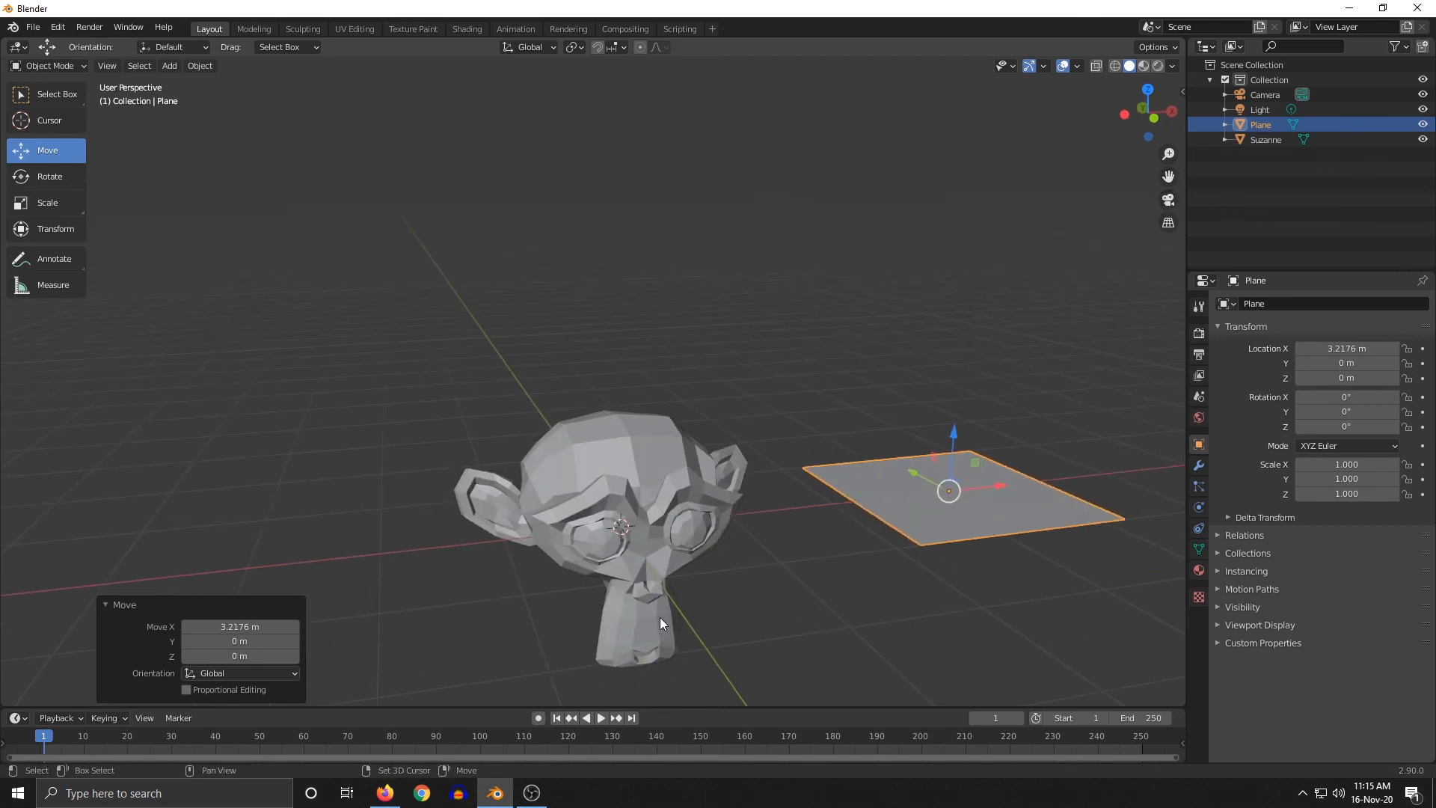
Add a mesh circle at the world origin and move it about 2.66 m along the negative X axis
middle_click_drag(659, 617, 734, 546, "shift")
scroll(738, 544, "down", 4)
key("shift+a")
mouse_move(603, 410)
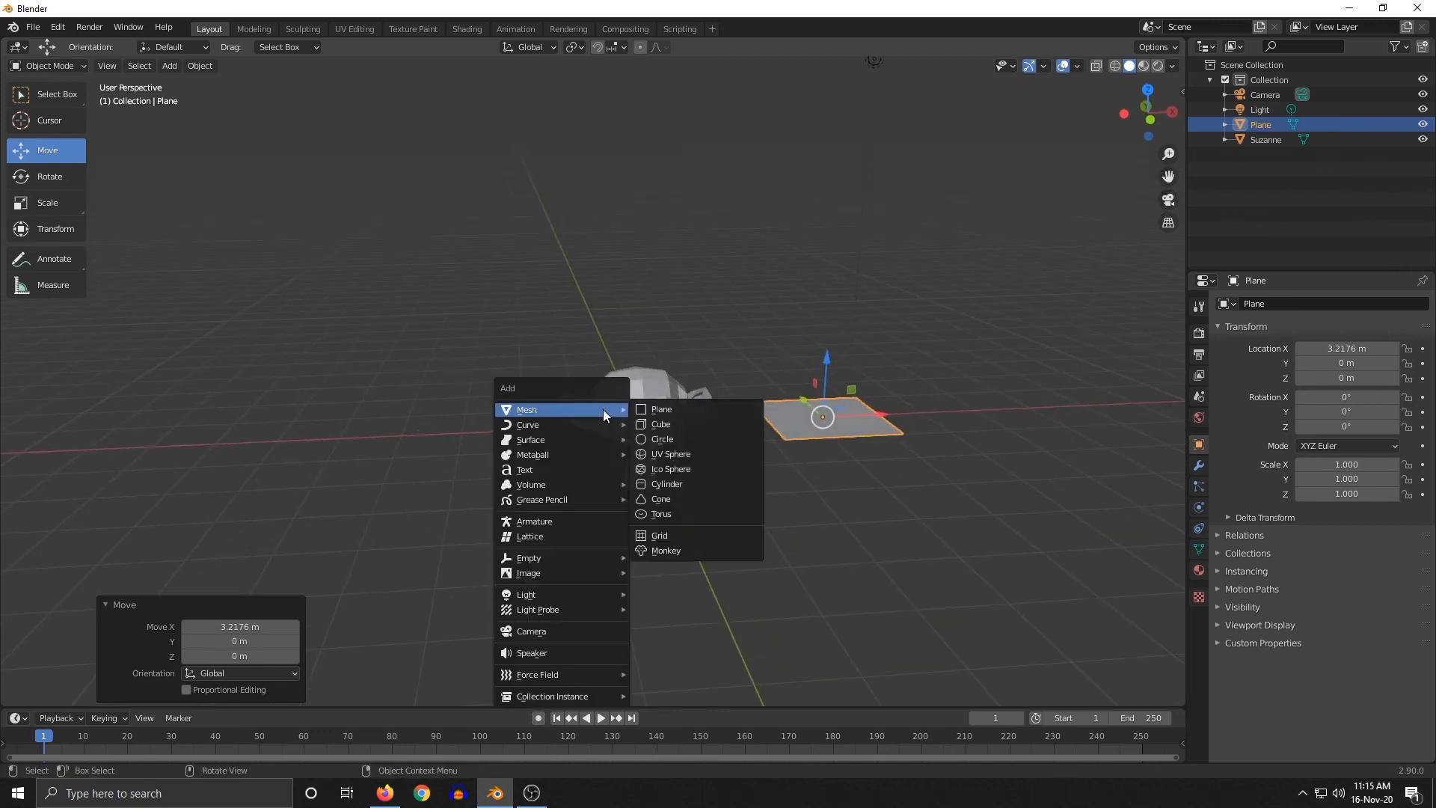
left_click(707, 439)
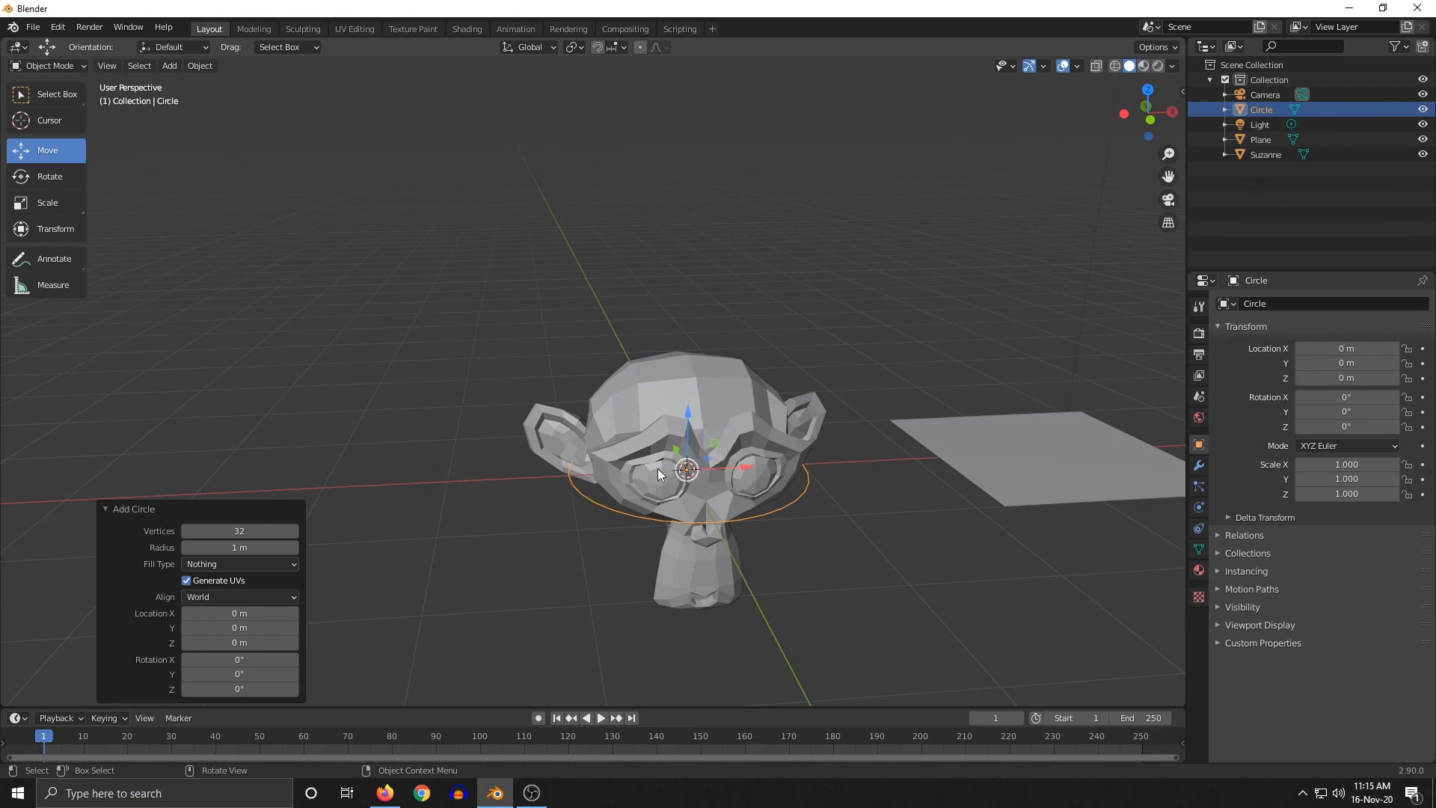
left_click_drag(747, 466, 430, 473)
middle_click_drag(482, 557, 769, 537)
middle_click_drag(506, 509, 1020, 156)
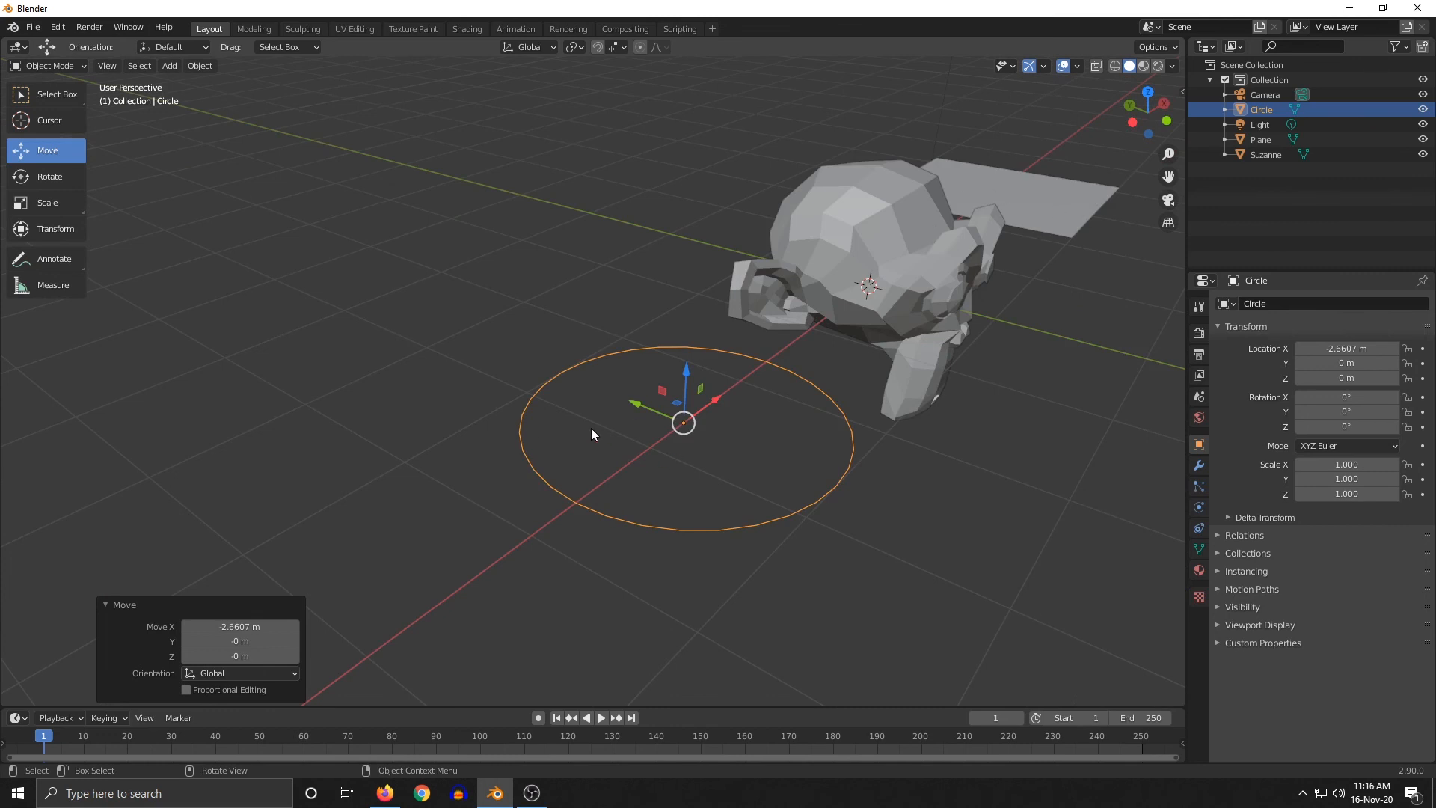
middle_click_drag(1009, 568, 698, 429)
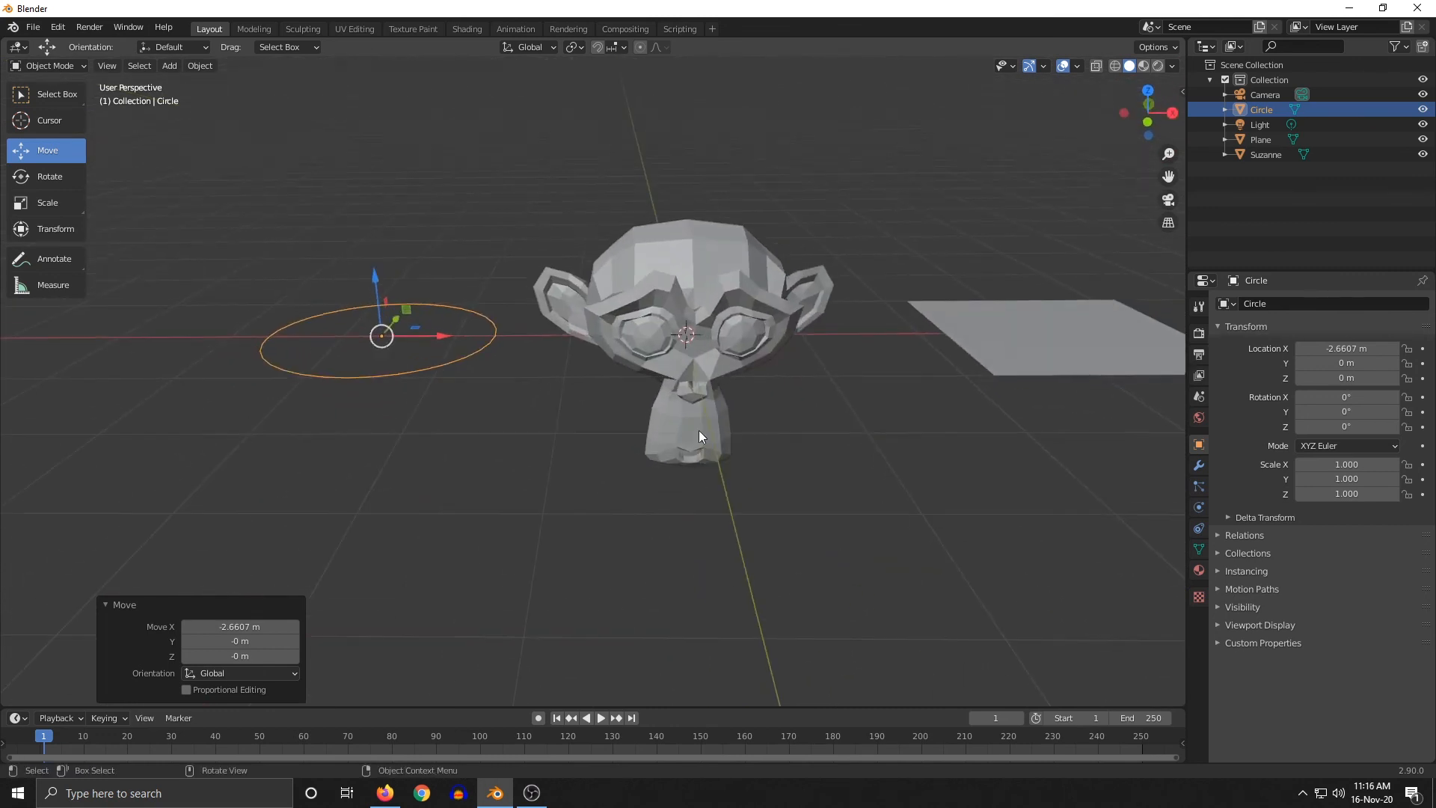
Add a mesh cube at the world origin and move it about 4.36 m along the negative X axis
key("shift+a")
mouse_move(658, 326)
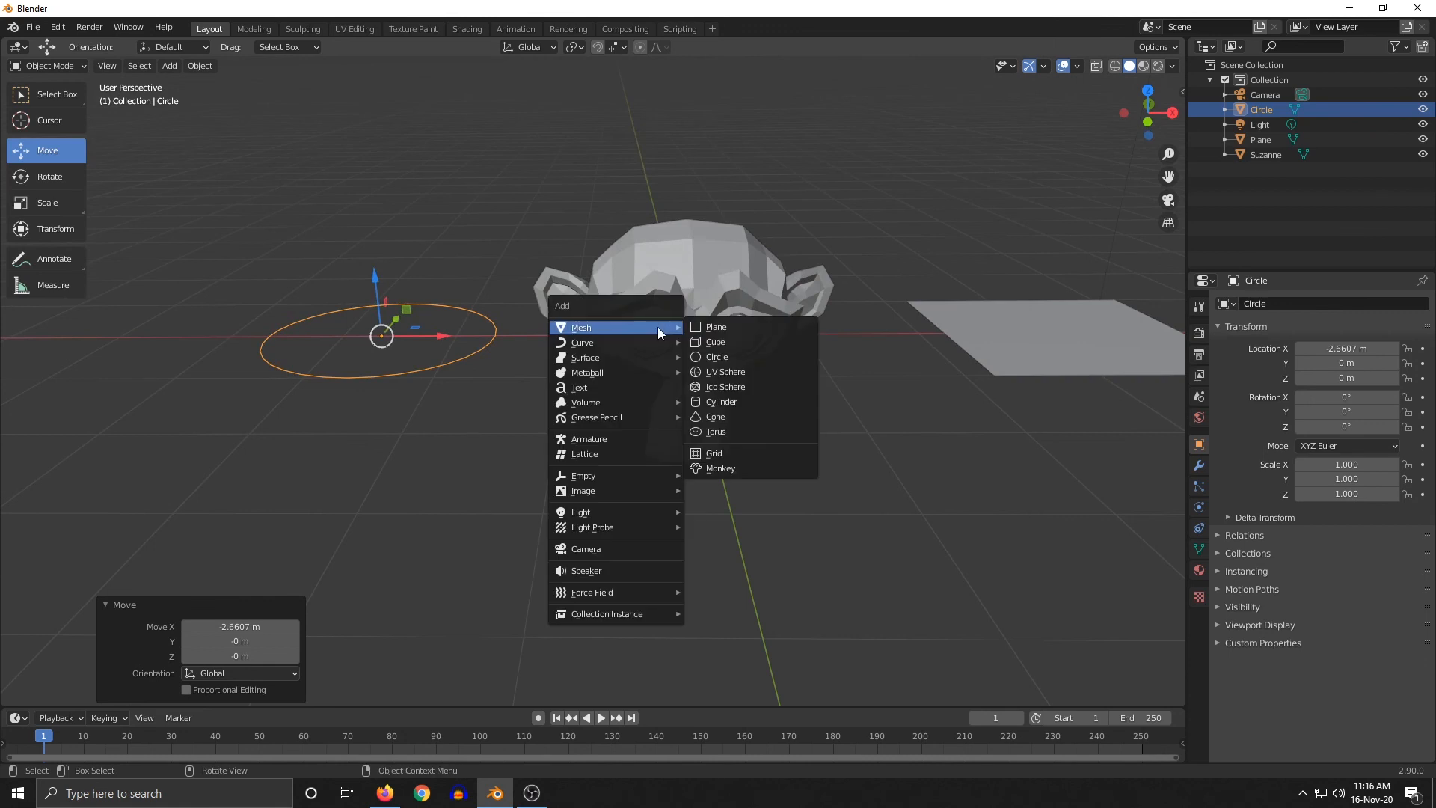
left_click(756, 346)
middle_click_drag(756, 347, 729, 359)
left_click_drag(727, 361, 476, 397)
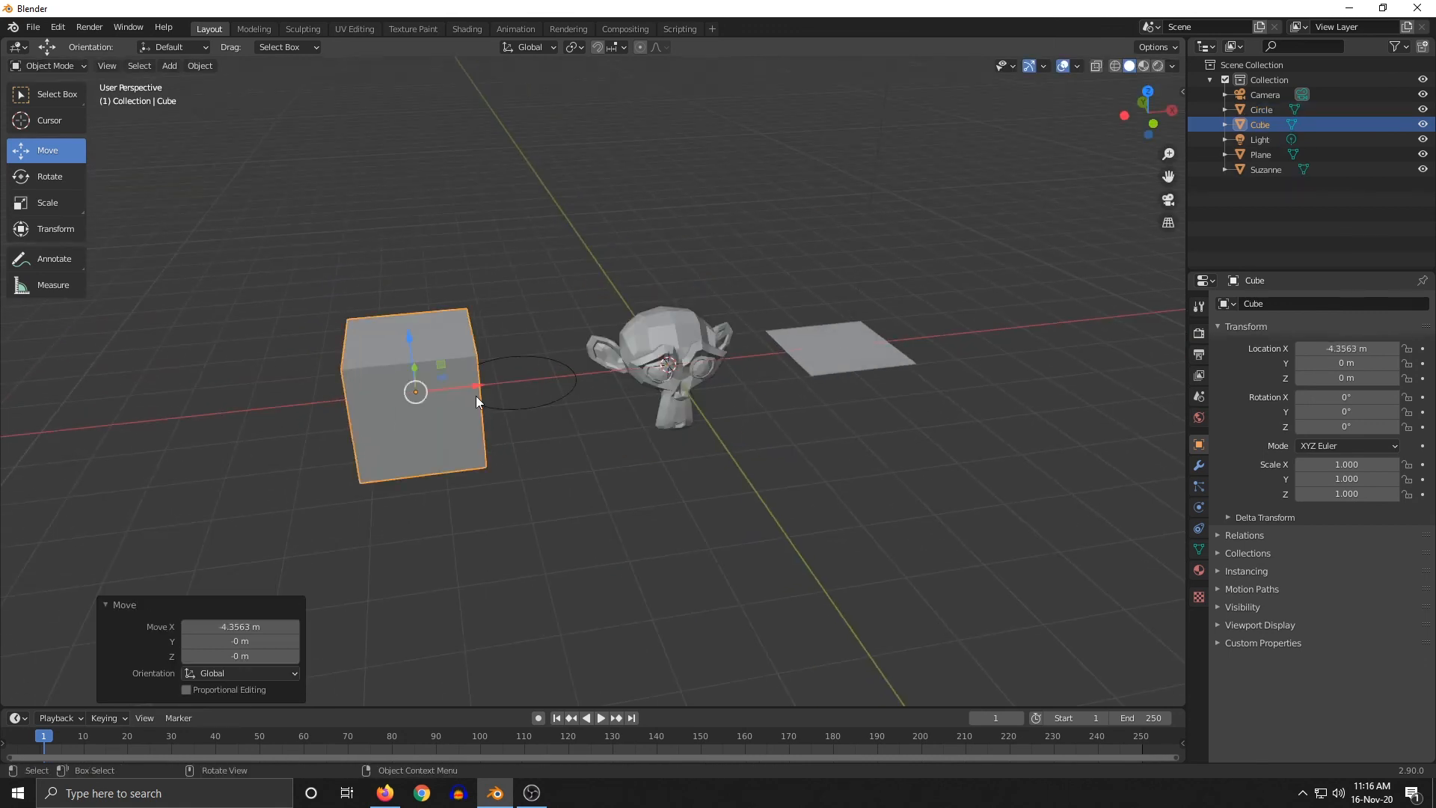
Raise the cube about 1.49 m along the positive Z axis and frame it in the view
left_click_drag(411, 339, 410, 251)
middle_click_drag(411, 251, 322, 297)
key("KP_Decimal")
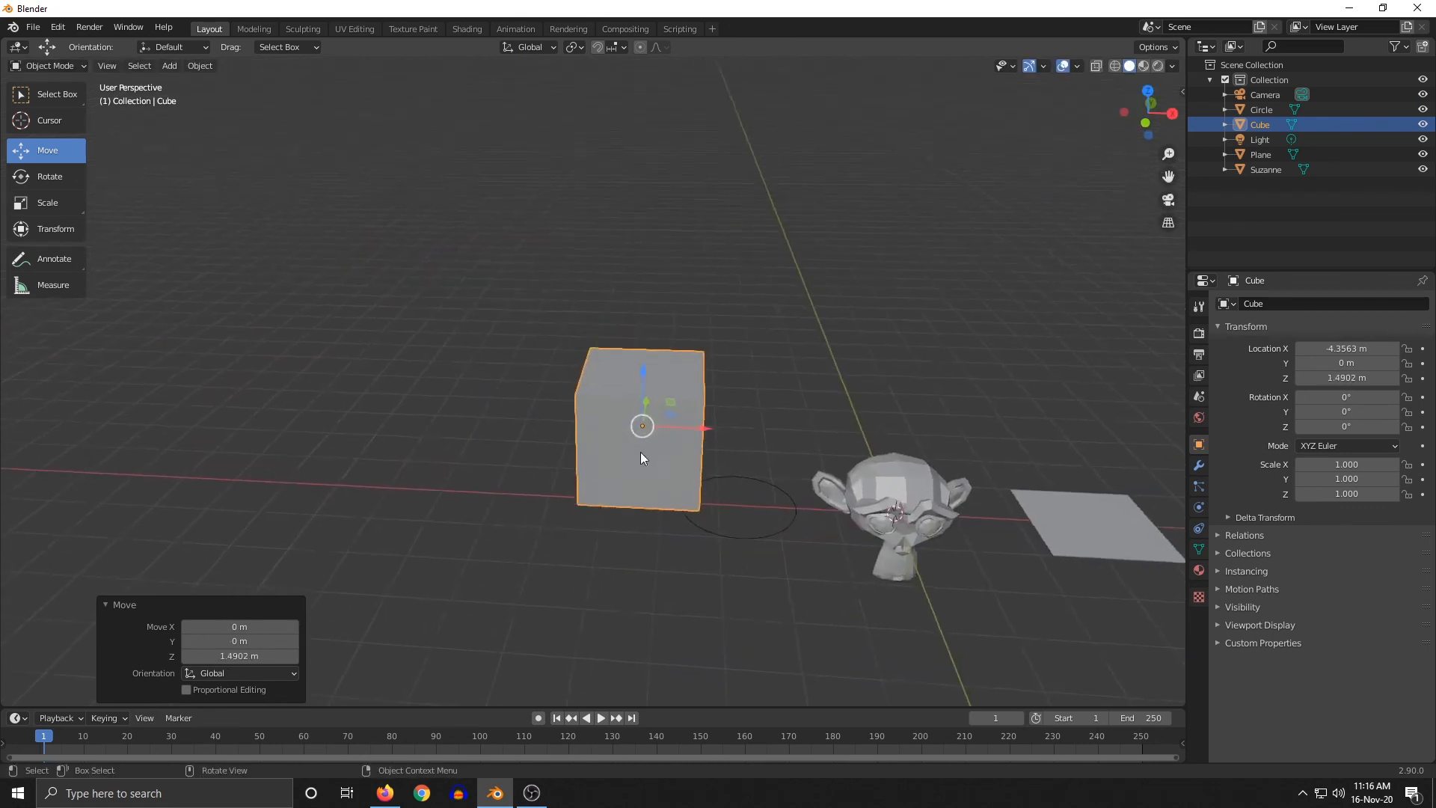
key("shift+a")
mouse_move(568, 426)
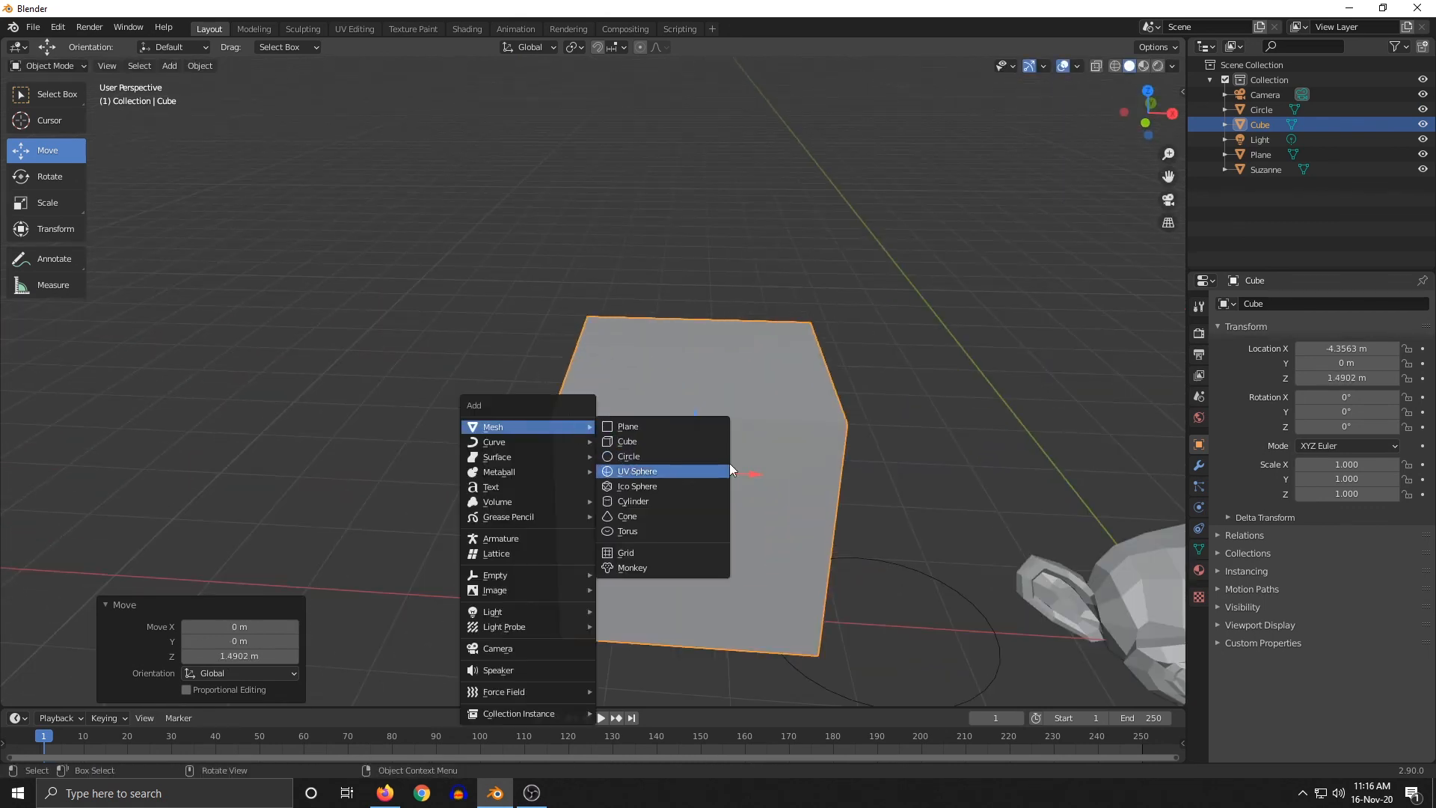
key("Escape")
Add a second monkey mesh, 2 m in size, at the 3D cursor on the raised cube's front face
key("shift+a")
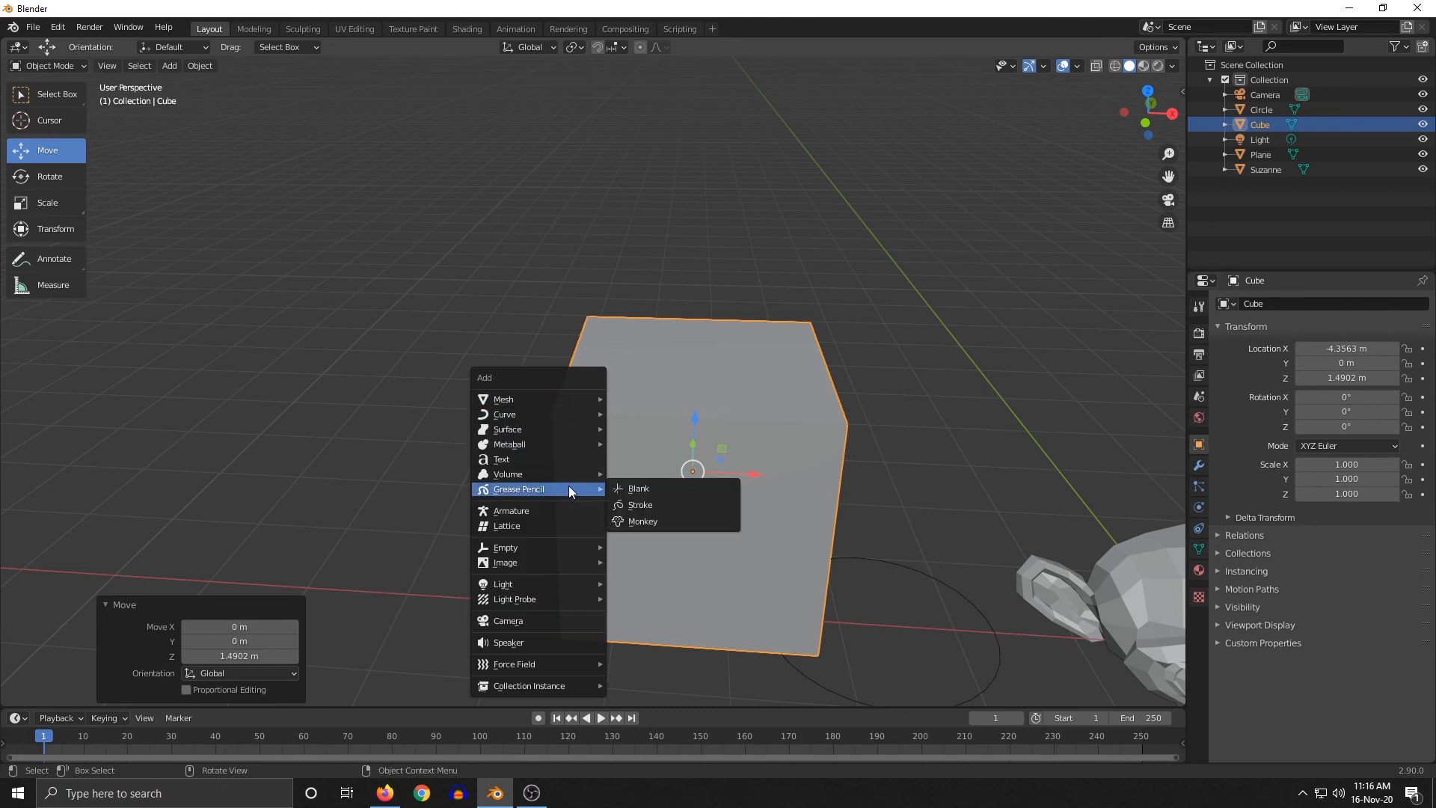
mouse_move(584, 399)
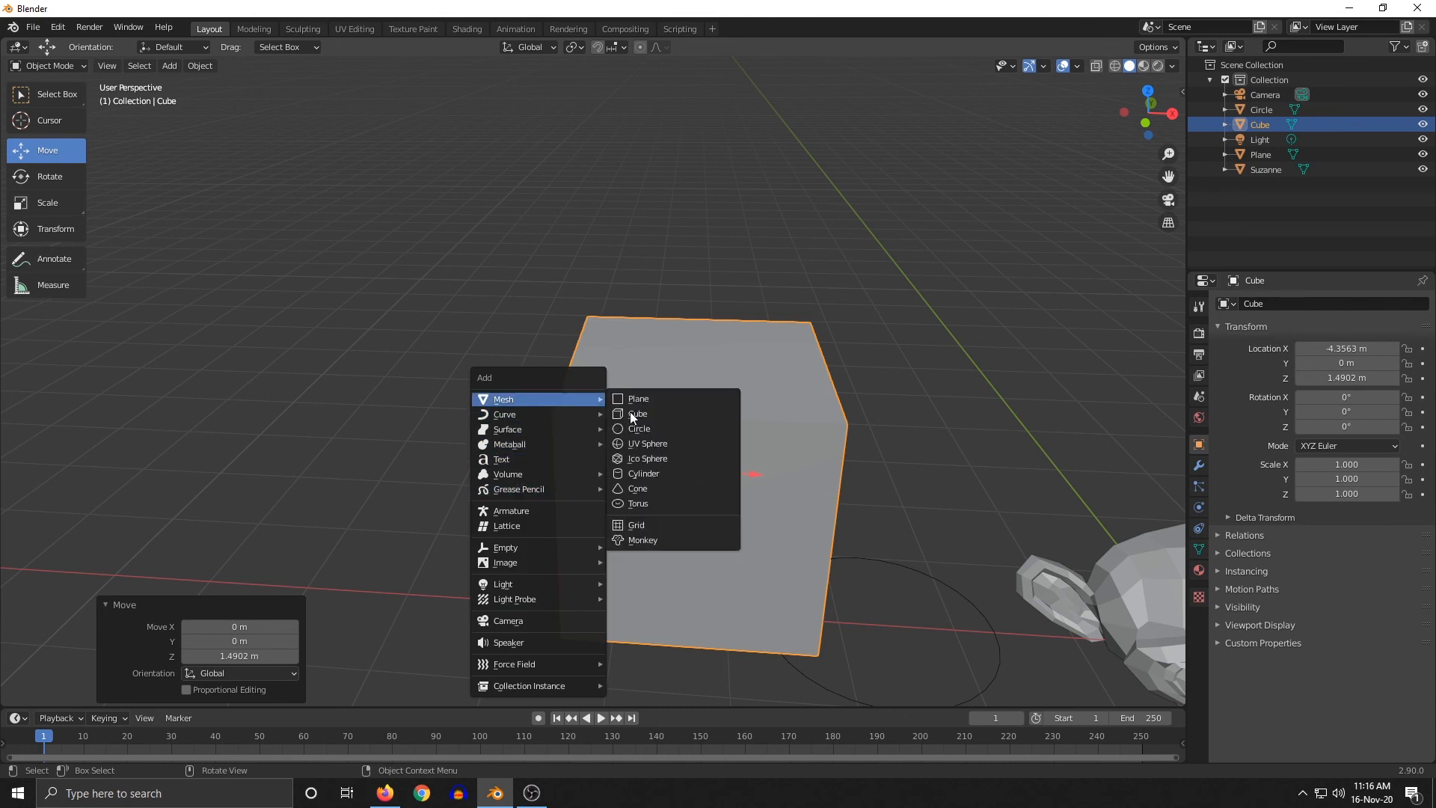
left_click(690, 540)
middle_click_drag(689, 545, 826, 469)
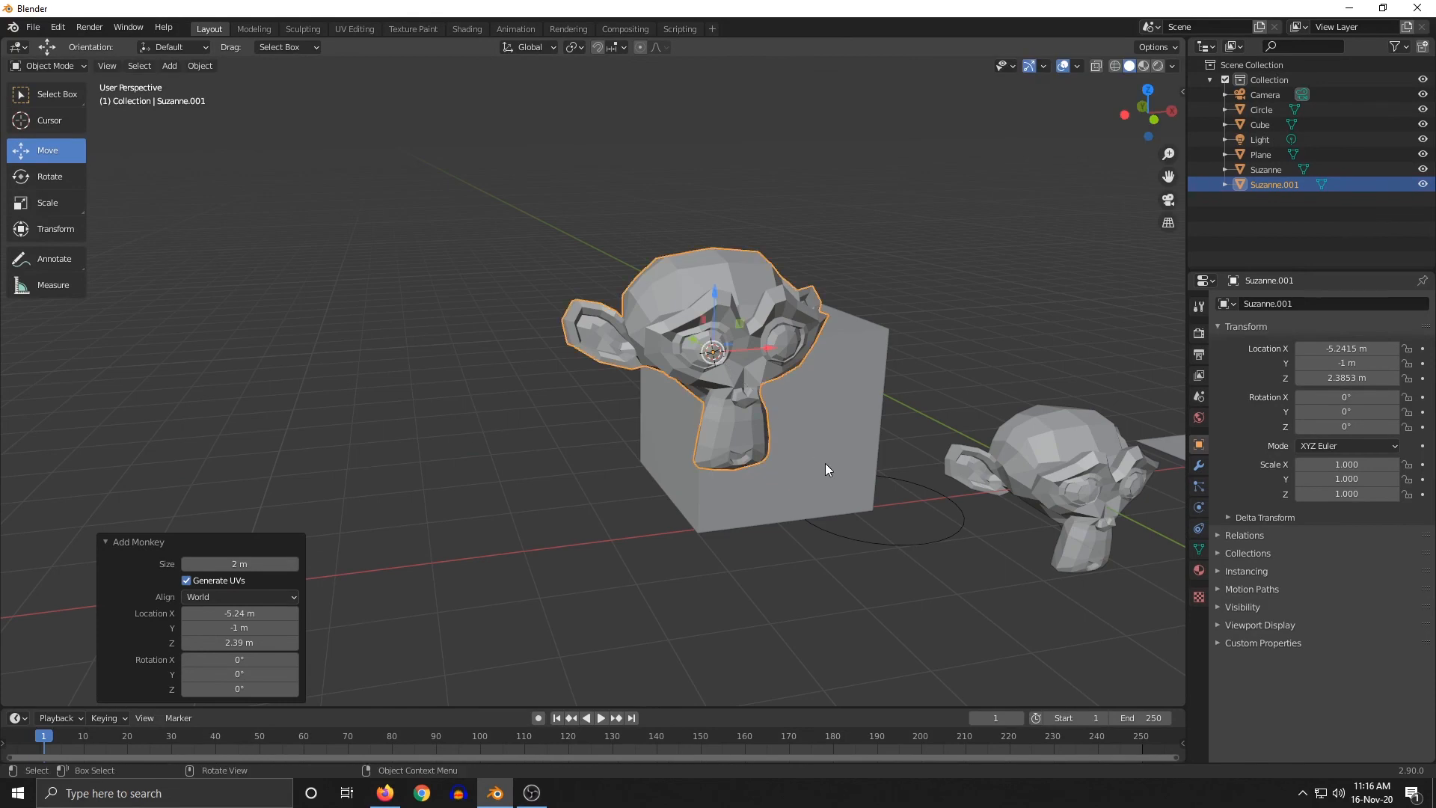
middle_click_drag(840, 469, 853, 527)
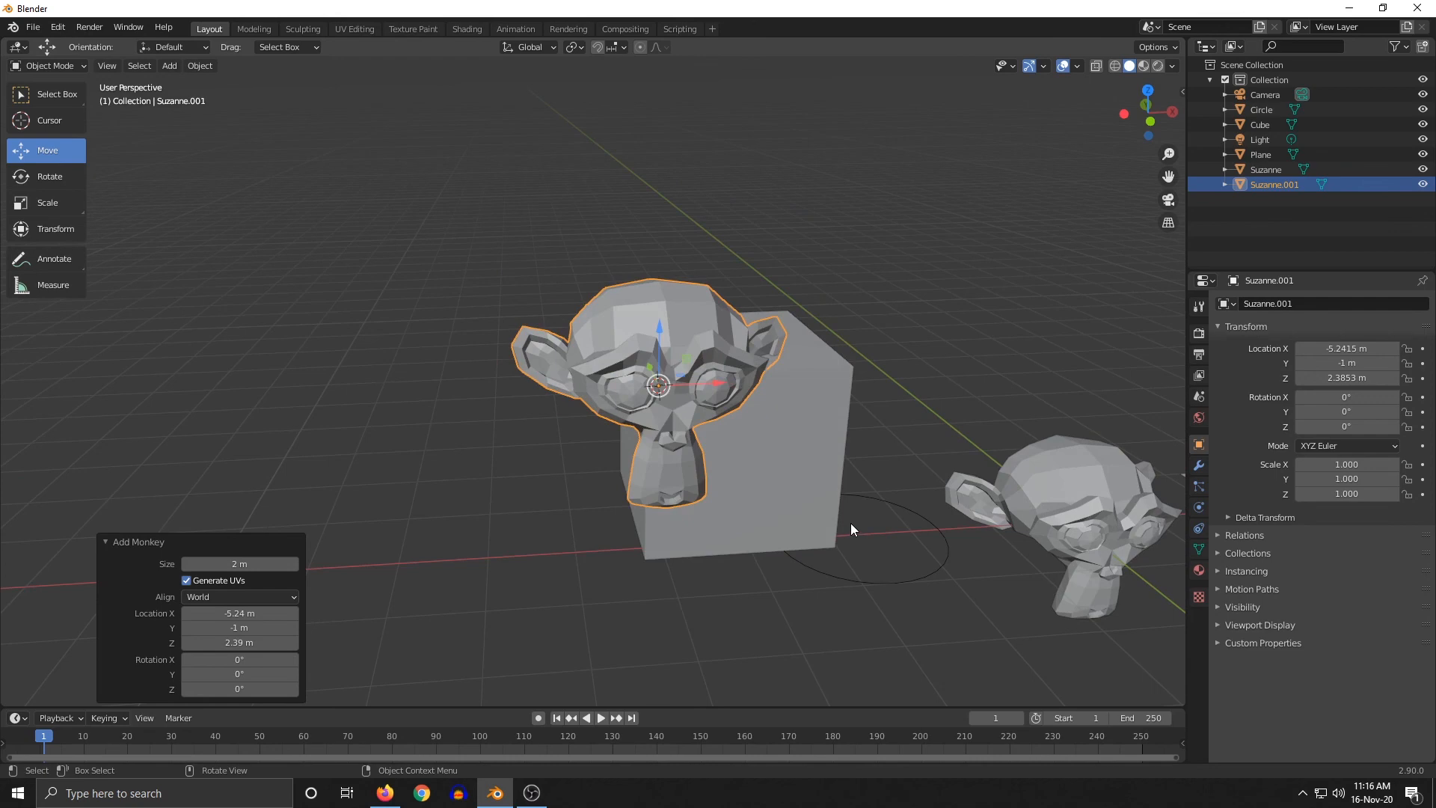